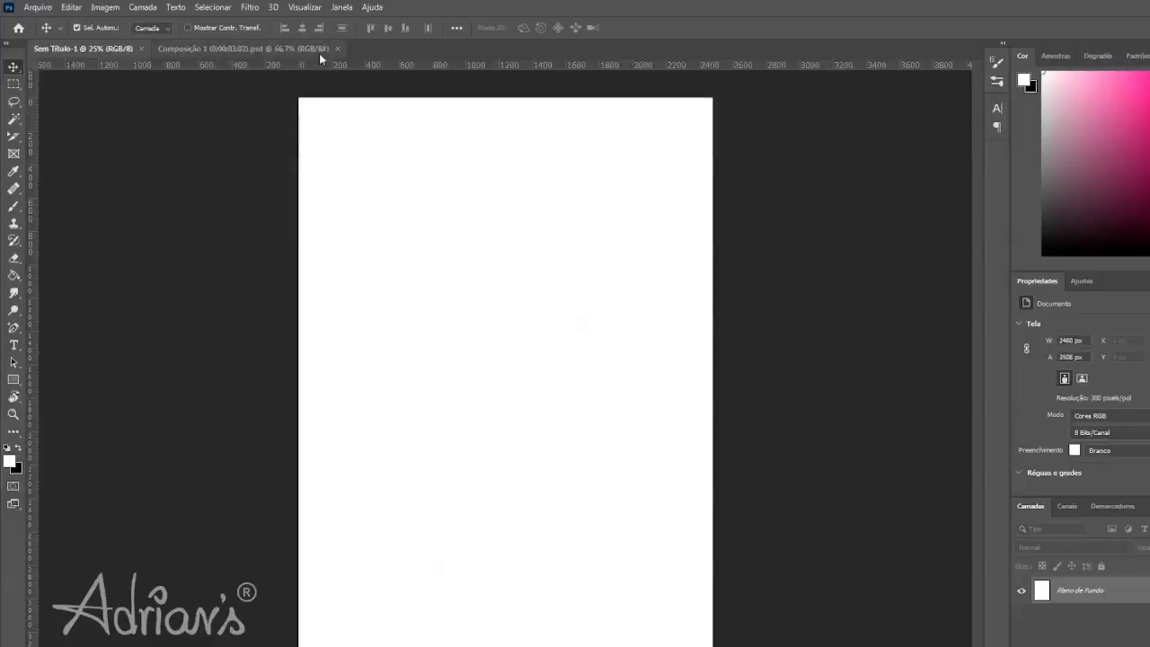
Copy the portrait photo from the Composição 1 document into the blank Sem Título-1 page as a new layer.
click(264, 50)
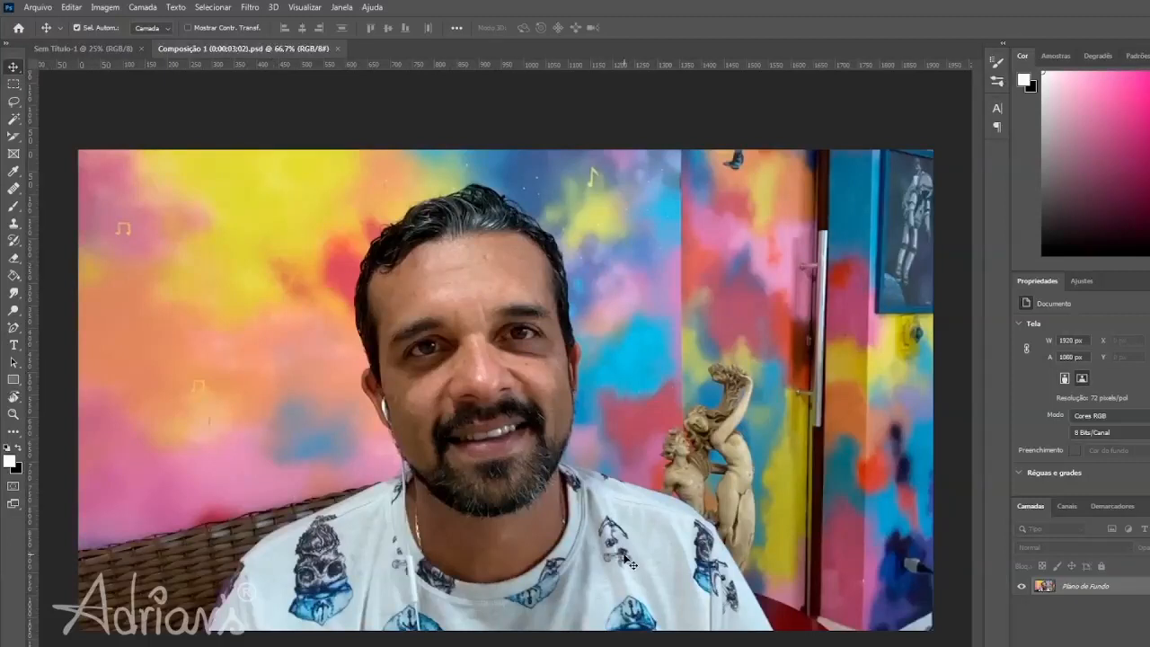
click(14, 84)
click(14, 67)
click(110, 48)
drag(126, 63, 416, 314)
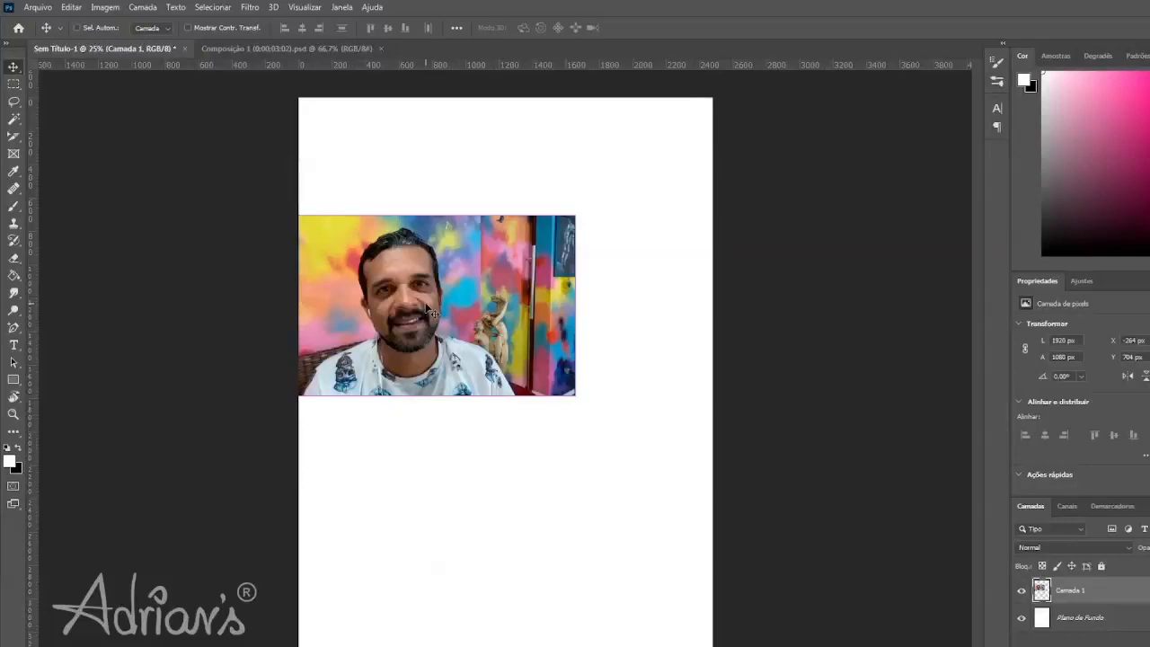
Enlarge the portrait photo to 314.84% and position it so the face fills the page, leaving a thin white strip above.
key(ctrl+t)
drag(575, 398, 791, 513)
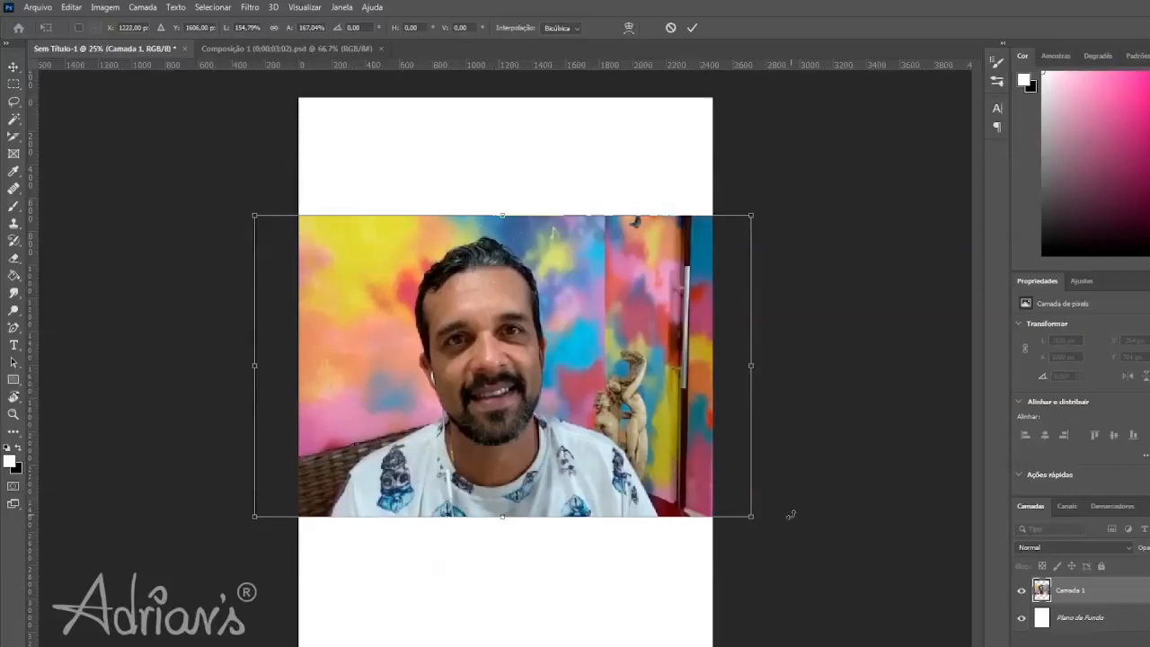
drag(575, 398, 926, 646)
drag(254, 214, 33, 47)
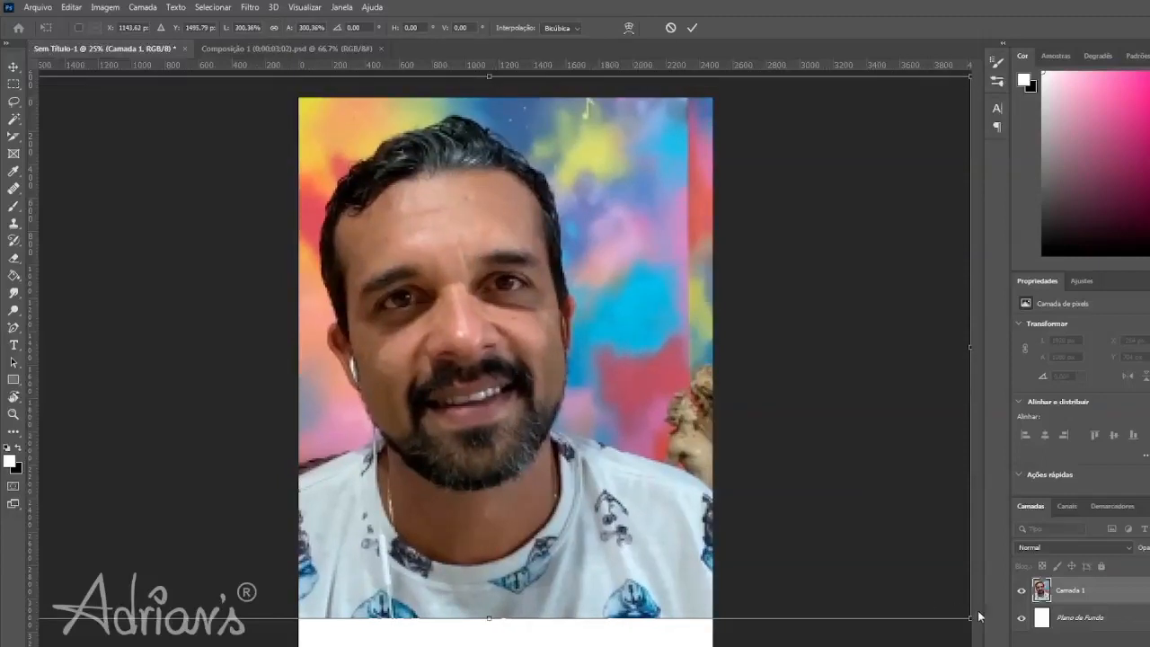
drag(964, 620, 975, 644)
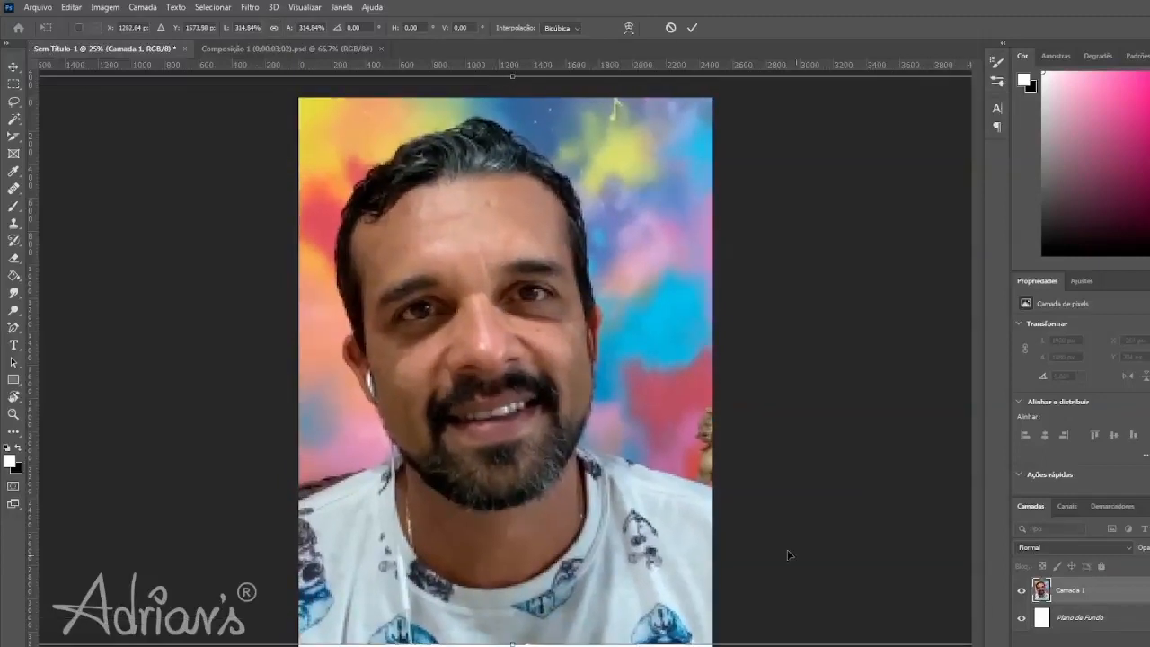
drag(591, 403, 624, 444)
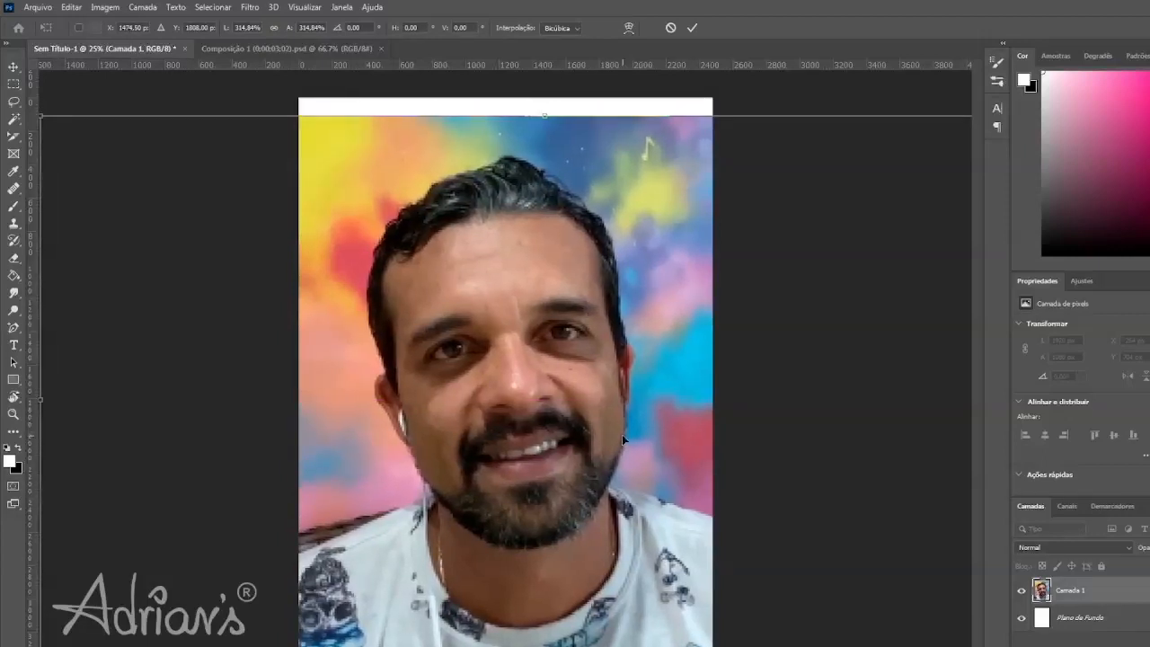
key(Return)
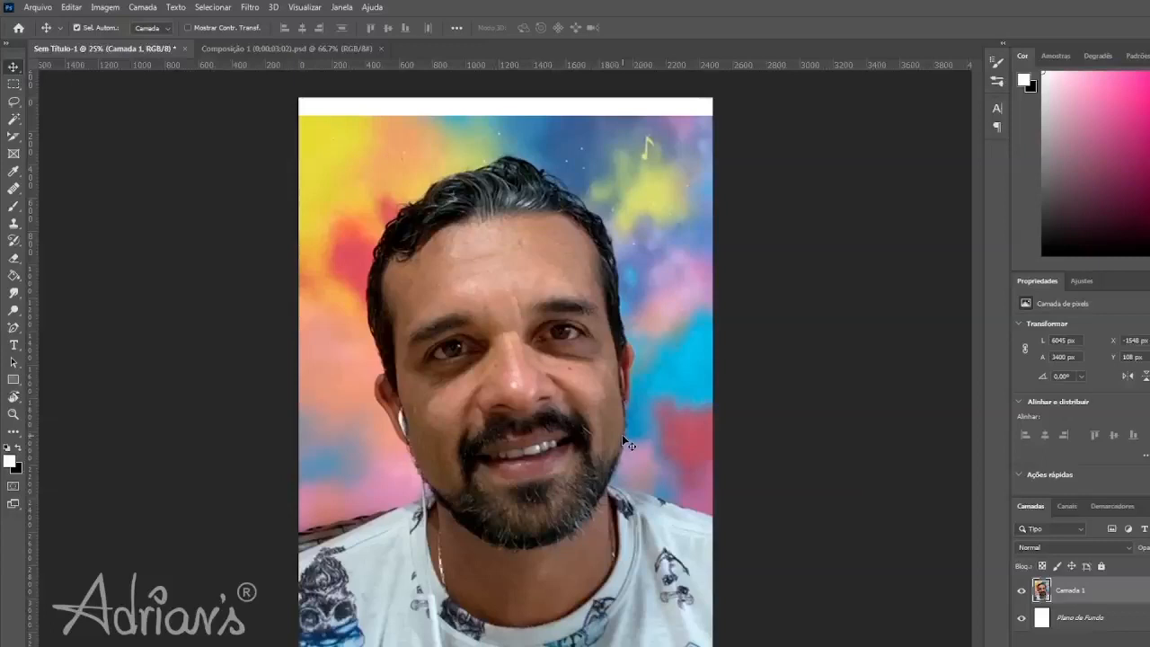
Toggle the photo layer's visibility to compare, then lower its opacity to 40%.
click(1022, 591)
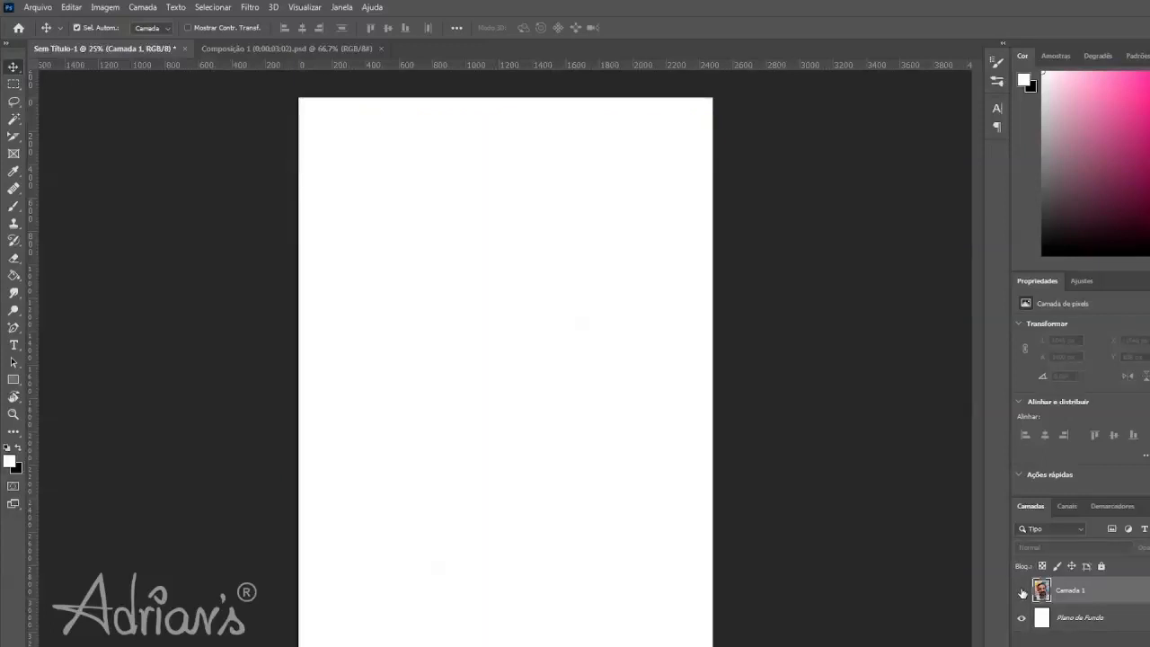
click(1022, 593)
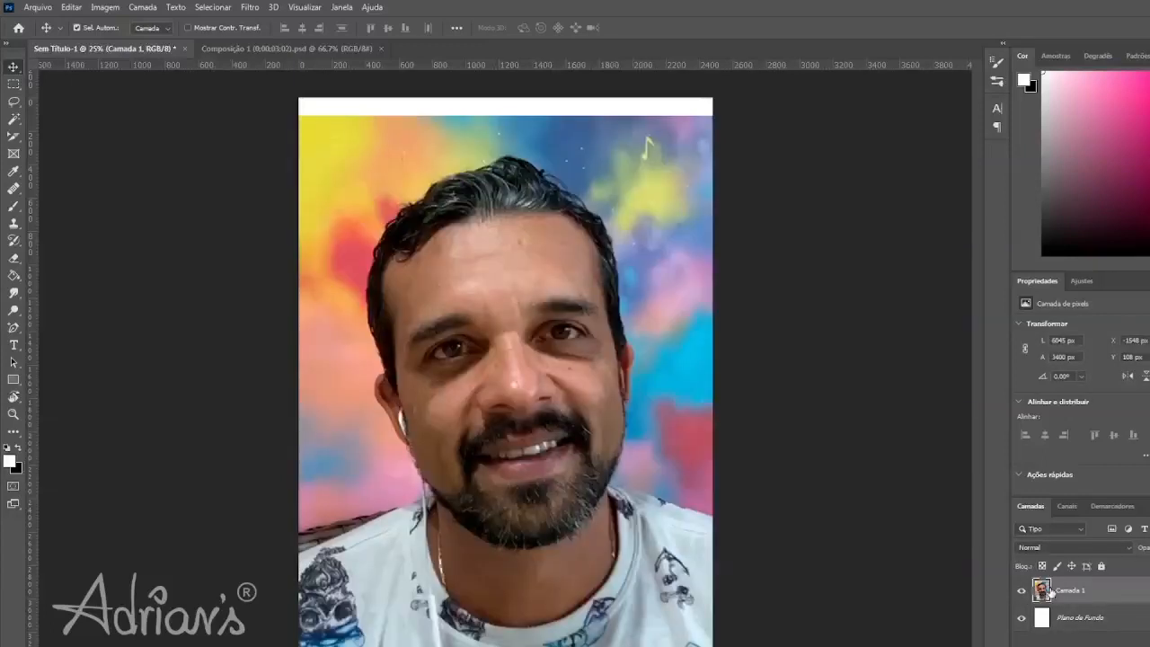
click(1023, 594)
click(1023, 593)
key(4)
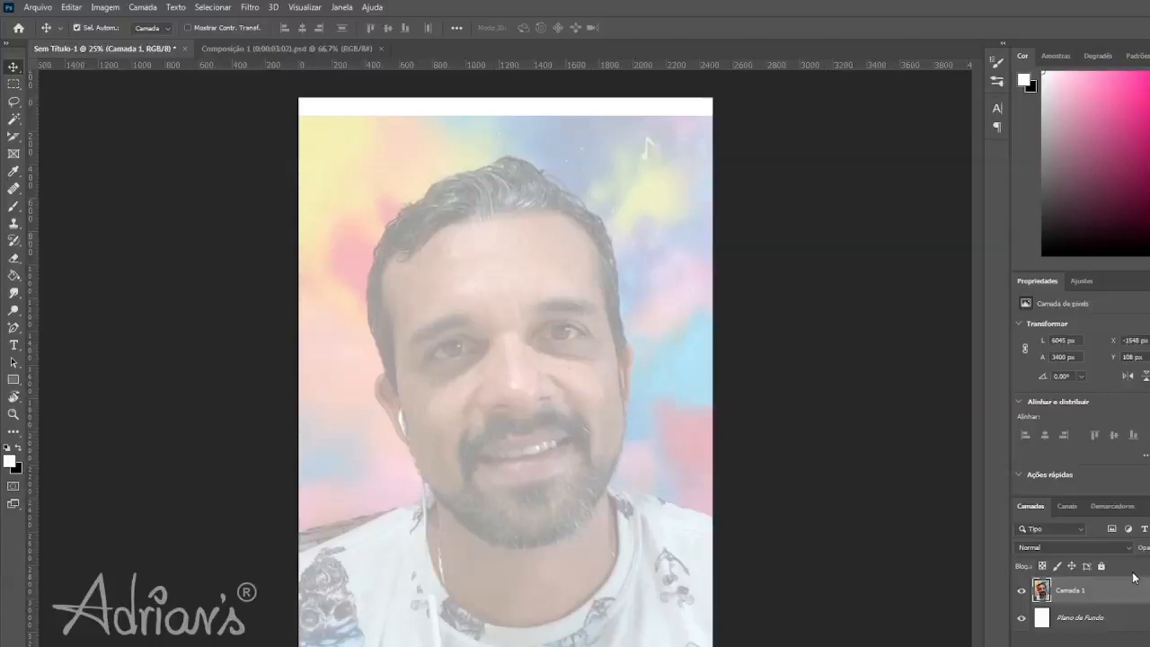
Keep one new empty layer above the photo and ready the Brush tool with black as the painting colour.
key(ctrl+alt+shift+n)
key(ctrl+alt+shift+n)
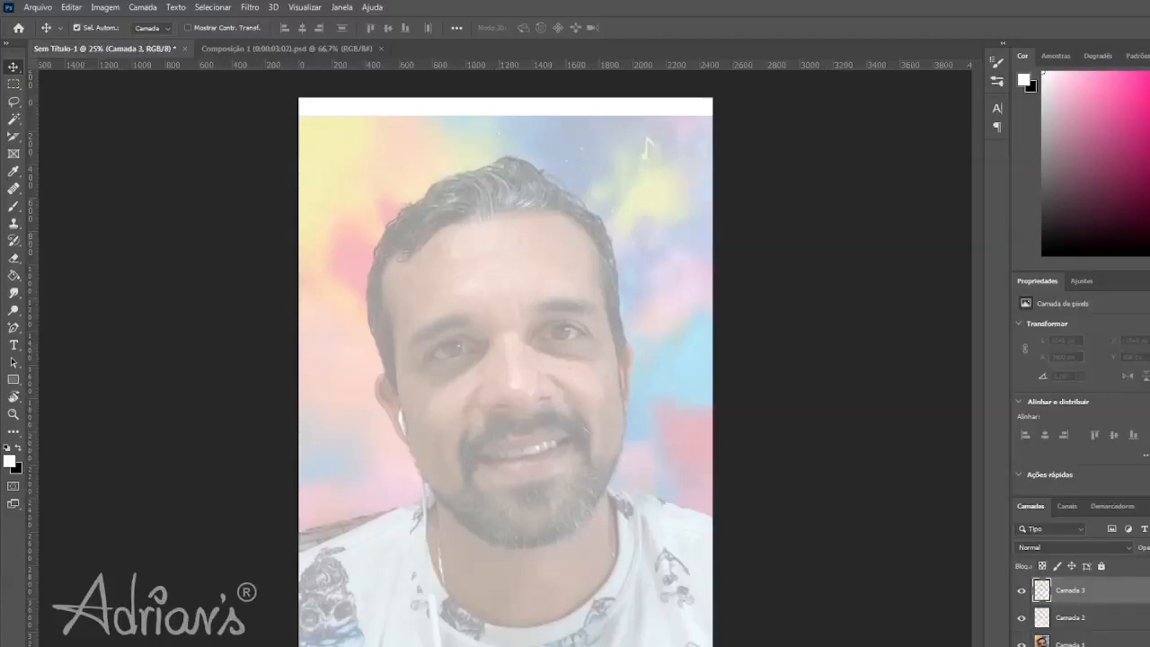
key(Delete)
click(1022, 592)
click(1021, 592)
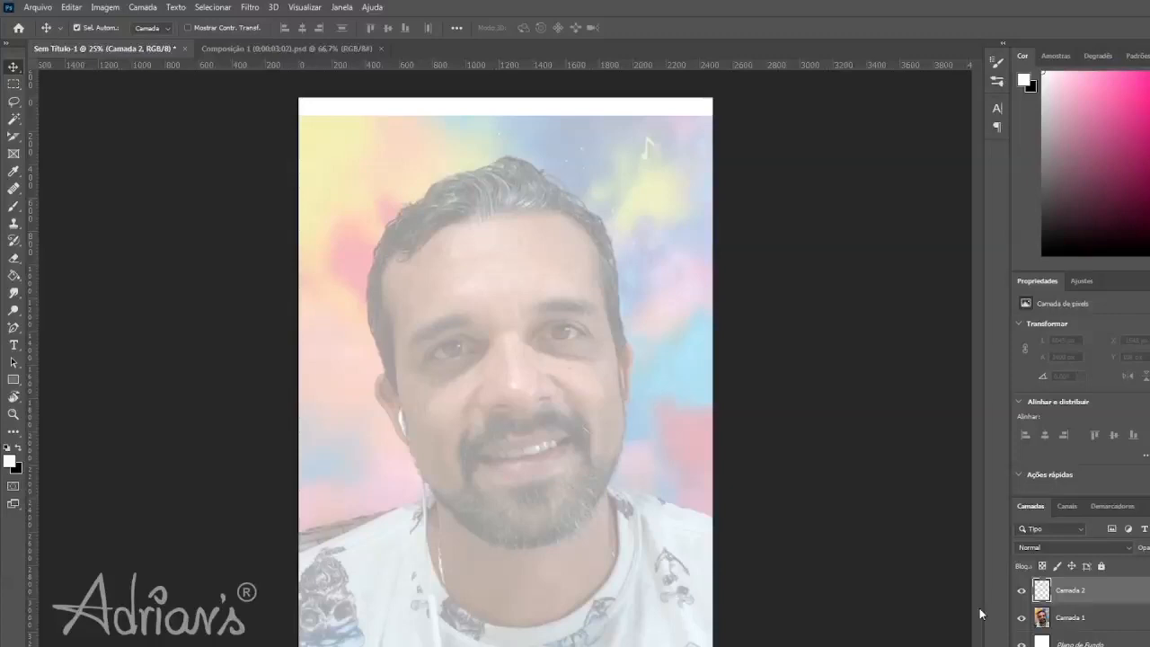
click(1043, 256)
click(14, 206)
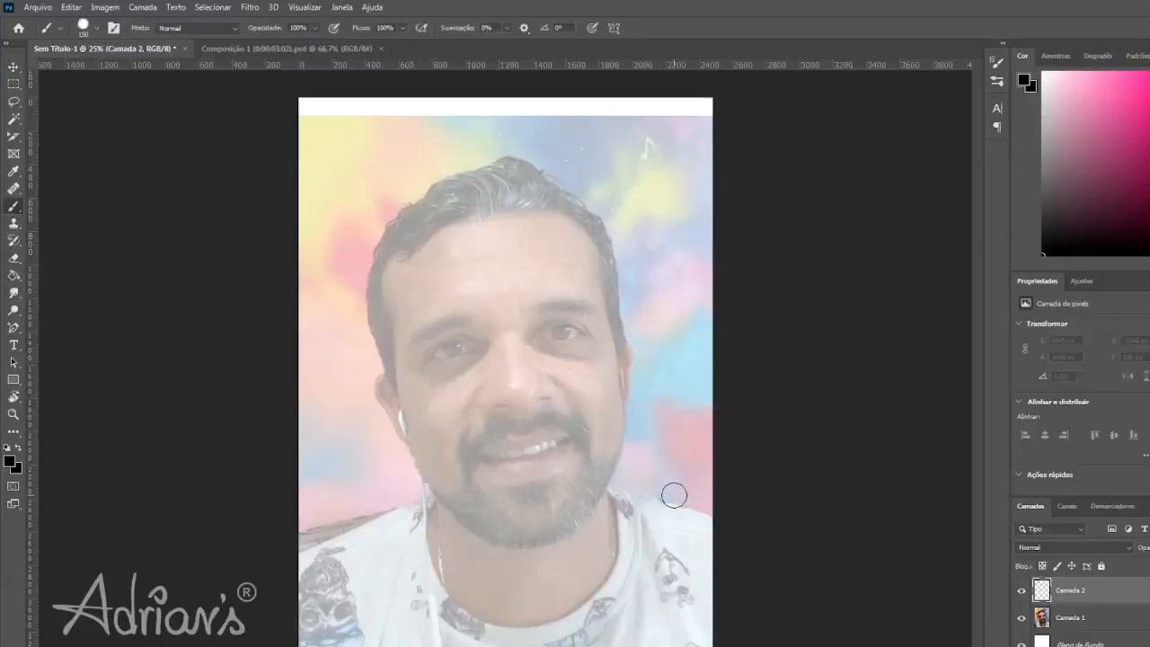
mouse_move(622, 160)
mouse_down()
mouse_move(652, 248)
mouse_move(656, 459)
mouse_move(632, 575)
mouse_up()
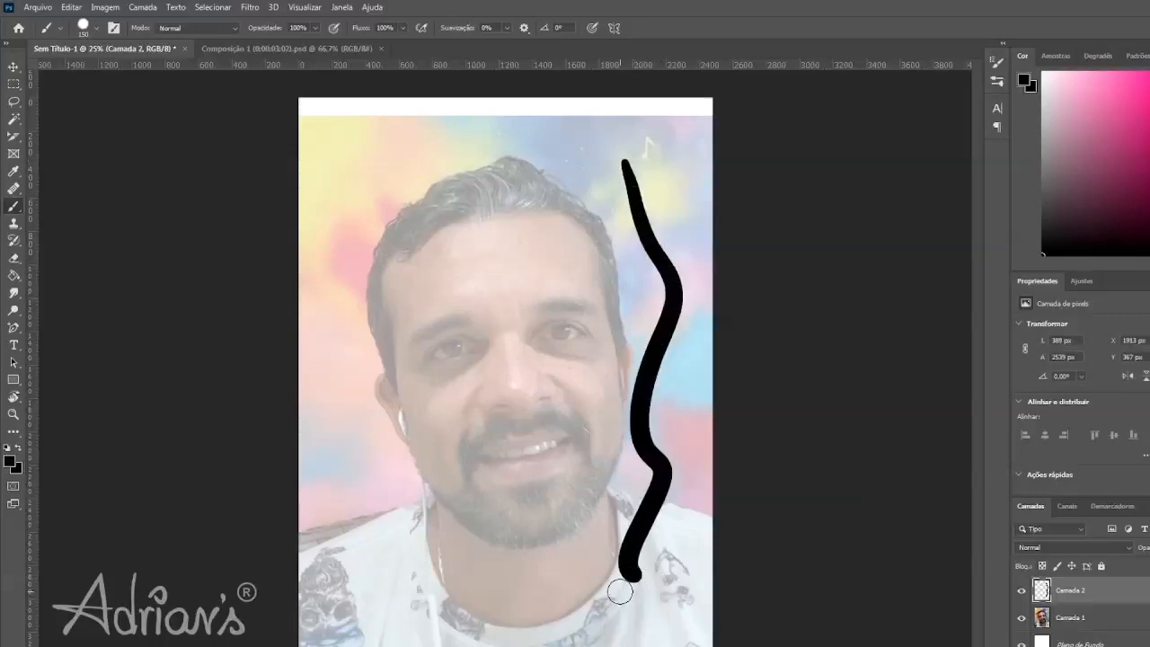
key(ctrl+z)
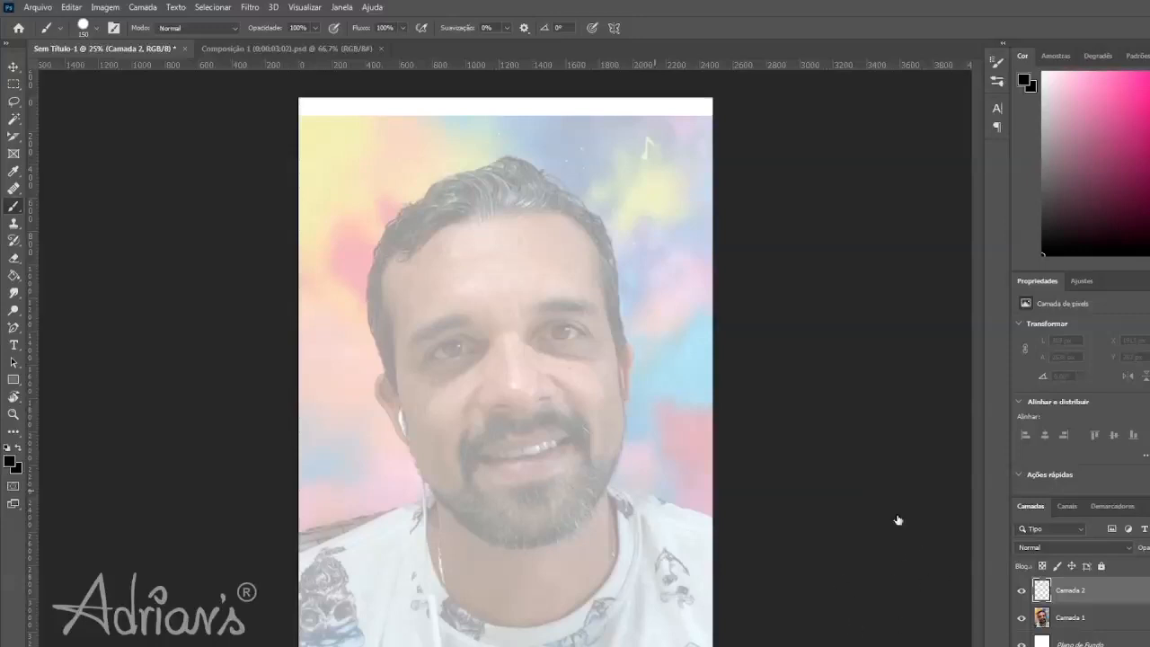
mouse_move(783, 394)
mouse_down()
mouse_move(747, 405)
mouse_move(828, 398)
mouse_move(763, 403)
mouse_up()
mouse_move(413, 146)
mouse_down()
mouse_move(557, 156)
mouse_move(625, 187)
mouse_move(665, 253)
mouse_up()
key(ctrl+z)
mouse_move(623, 154)
mouse_down()
mouse_move(640, 218)
mouse_move(634, 258)
mouse_move(661, 300)
mouse_move(646, 435)
mouse_move(655, 477)
mouse_move(631, 540)
mouse_move(651, 563)
mouse_move(632, 601)
mouse_move(667, 645)
mouse_up()
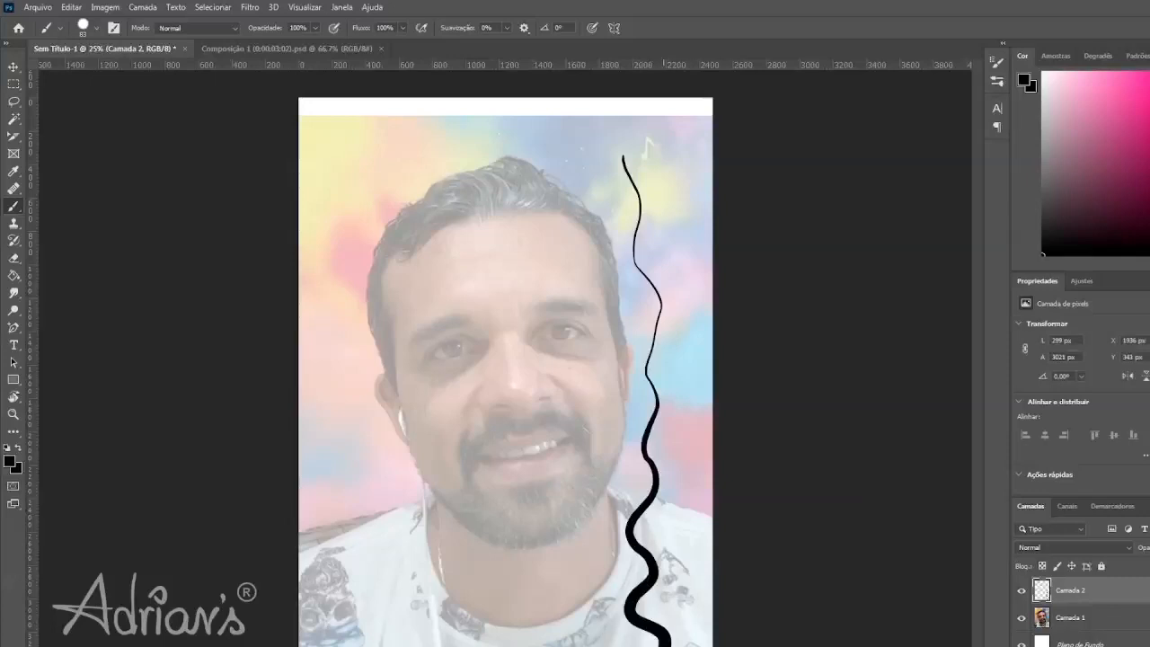
key(ctrl+z)
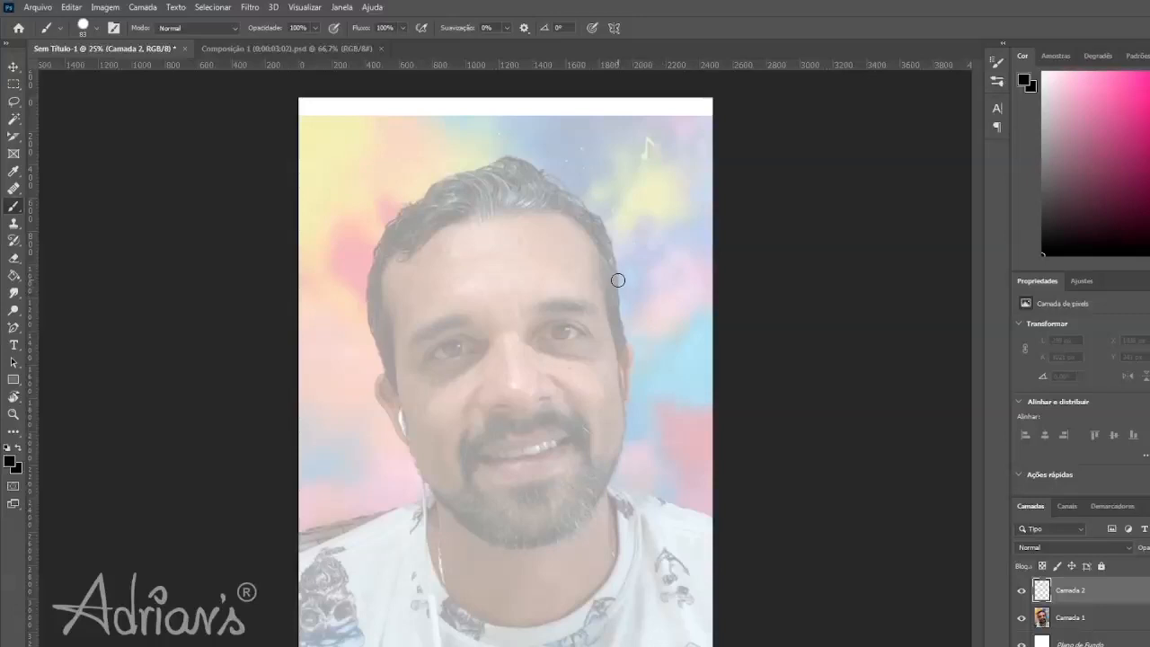
Reduce the brush size to 45 px and trace the hair strands down both sides of the head.
key(bracketleft)
key(bracketleft)
key(bracketleft)
key(bracketleft)
key(bracketleft)
mouse_move(582, 219)
mouse_down()
mouse_move(614, 259)
mouse_move(618, 295)
mouse_up()
drag(601, 273, 622, 329)
drag(608, 309, 622, 342)
drag(616, 338, 620, 355)
mouse_move(388, 243)
mouse_down()
mouse_move(369, 289)
mouse_move(372, 330)
mouse_up()
drag(381, 280, 381, 358)
mouse_move(383, 314)
mouse_down()
mouse_move(392, 379)
mouse_move(374, 329)
mouse_move(375, 341)
mouse_up()
Trace the hair strands along the hairline, over the top of the head and through the swept fringe.
mouse_move(376, 250)
mouse_down()
mouse_move(437, 184)
mouse_move(475, 168)
mouse_move(454, 178)
mouse_move(547, 175)
mouse_move(546, 210)
mouse_up()
drag(521, 168, 534, 196)
mouse_move(513, 165)
mouse_down()
mouse_move(517, 206)
mouse_move(481, 213)
mouse_up()
mouse_move(473, 176)
mouse_down()
mouse_move(490, 213)
mouse_move(499, 202)
mouse_up()
mouse_move(498, 173)
mouse_down()
mouse_move(541, 194)
mouse_move(531, 206)
mouse_move(544, 207)
mouse_move(548, 178)
mouse_move(540, 201)
mouse_move(533, 176)
mouse_move(542, 169)
mouse_move(606, 231)
mouse_up()
drag(462, 190, 472, 214)
mouse_move(440, 185)
mouse_down()
mouse_move(467, 211)
mouse_move(385, 261)
mouse_up()
drag(430, 220, 392, 249)
mouse_move(445, 192)
mouse_down()
mouse_move(394, 249)
mouse_move(404, 235)
mouse_up()
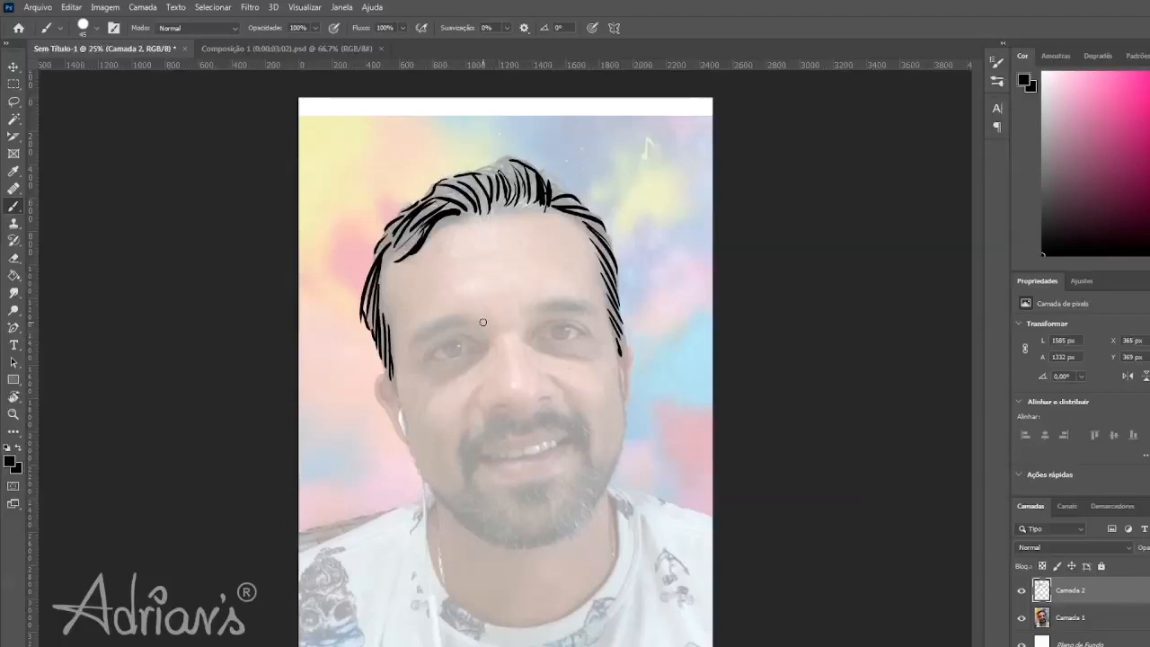
Trace both eyes with their lid lines and draw the two eyebrows with short black strokes.
mouse_move(434, 345)
mouse_down()
mouse_move(461, 334)
mouse_move(479, 343)
mouse_up()
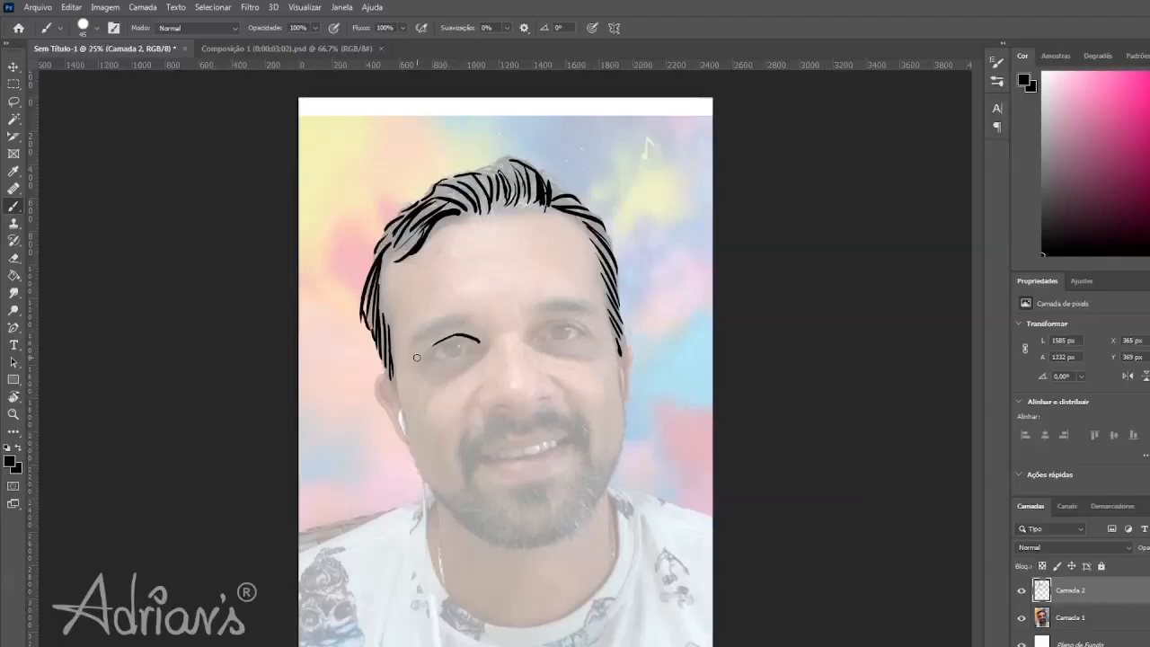
mouse_move(428, 356)
mouse_down()
mouse_move(466, 338)
mouse_move(577, 327)
mouse_move(546, 322)
mouse_move(570, 318)
mouse_move(593, 339)
mouse_up()
mouse_move(540, 308)
mouse_down()
mouse_move(572, 300)
mouse_move(540, 309)
mouse_move(599, 315)
mouse_up()
mouse_move(459, 318)
mouse_down()
mouse_move(414, 343)
mouse_move(459, 317)
mouse_up()
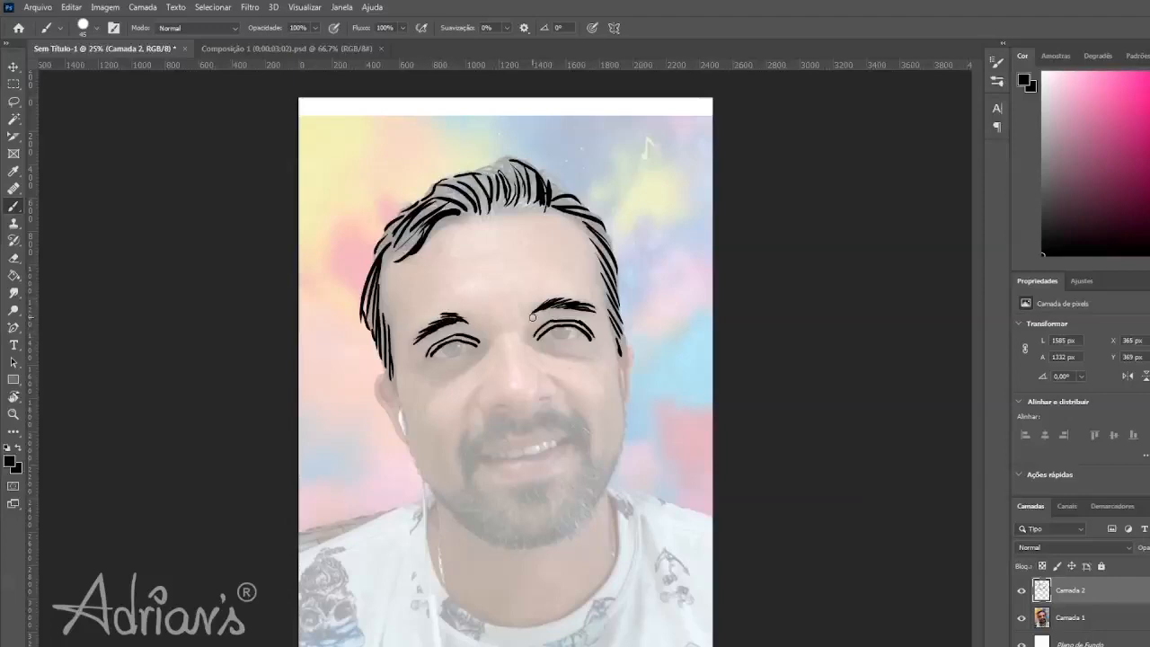
drag(549, 337, 579, 335)
mouse_move(433, 356)
mouse_down()
mouse_move(470, 352)
mouse_move(442, 357)
mouse_up()
Trace the nostrils and underside of the nose, plus the short crease lines beside and below it.
drag(492, 406, 502, 407)
mouse_move(505, 415)
mouse_down()
mouse_move(543, 409)
mouse_move(552, 385)
mouse_up()
mouse_move(481, 389)
mouse_down()
mouse_move(494, 415)
mouse_move(532, 409)
mouse_up()
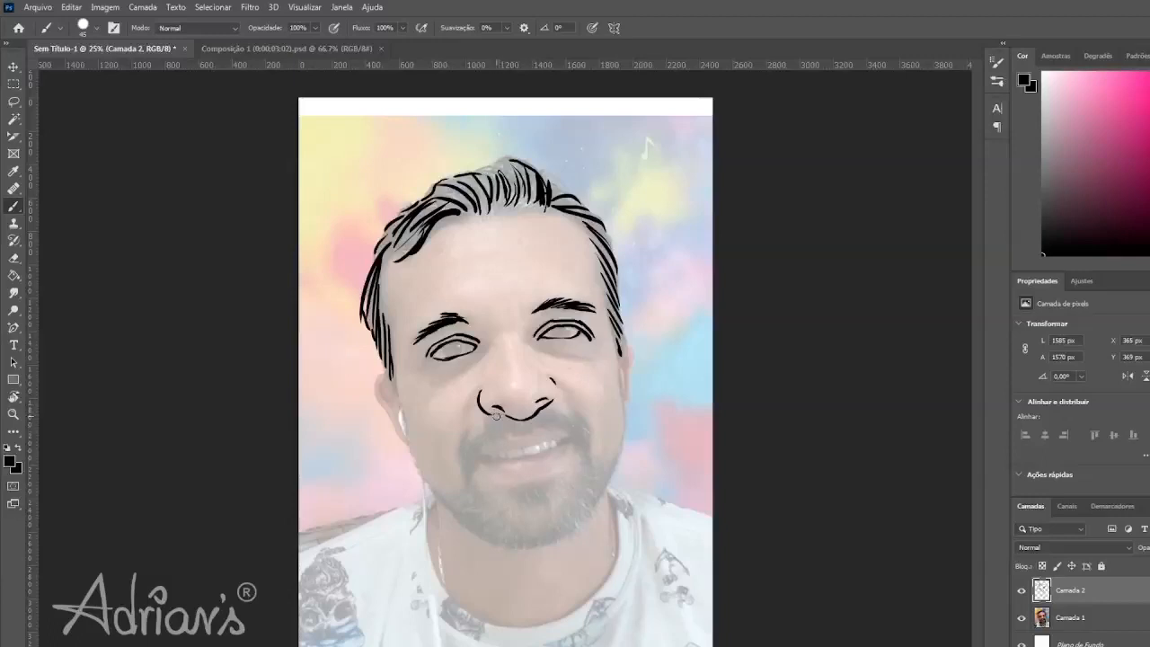
drag(491, 413, 553, 401)
drag(488, 415, 496, 437)
drag(552, 381, 574, 396)
Trace both ears and the upper jawline below the ear with the earphone.
drag(625, 347, 624, 403)
drag(385, 371, 404, 441)
mouse_move(389, 386)
mouse_down()
mouse_move(414, 425)
mouse_move(429, 486)
mouse_up()
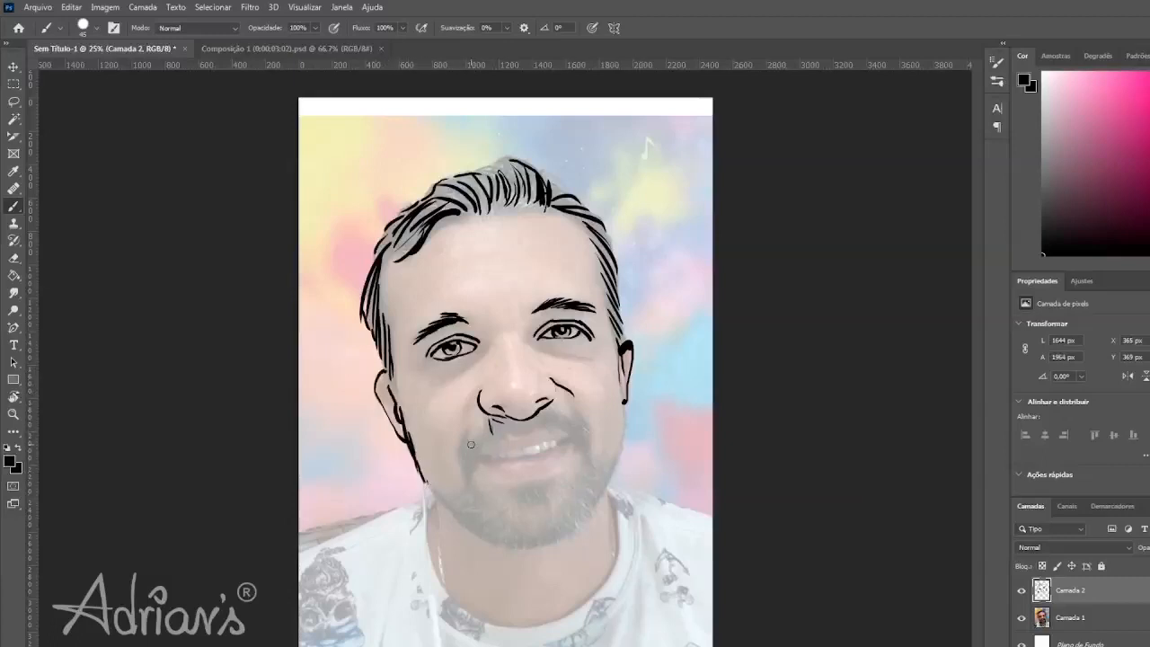
Trace the outline of the smiling lips and the short shadow line beneath the lower lip.
drag(477, 454, 564, 434)
mouse_move(478, 453)
mouse_down()
mouse_move(536, 433)
mouse_move(570, 441)
mouse_up()
drag(483, 456, 568, 446)
drag(521, 486, 557, 471)
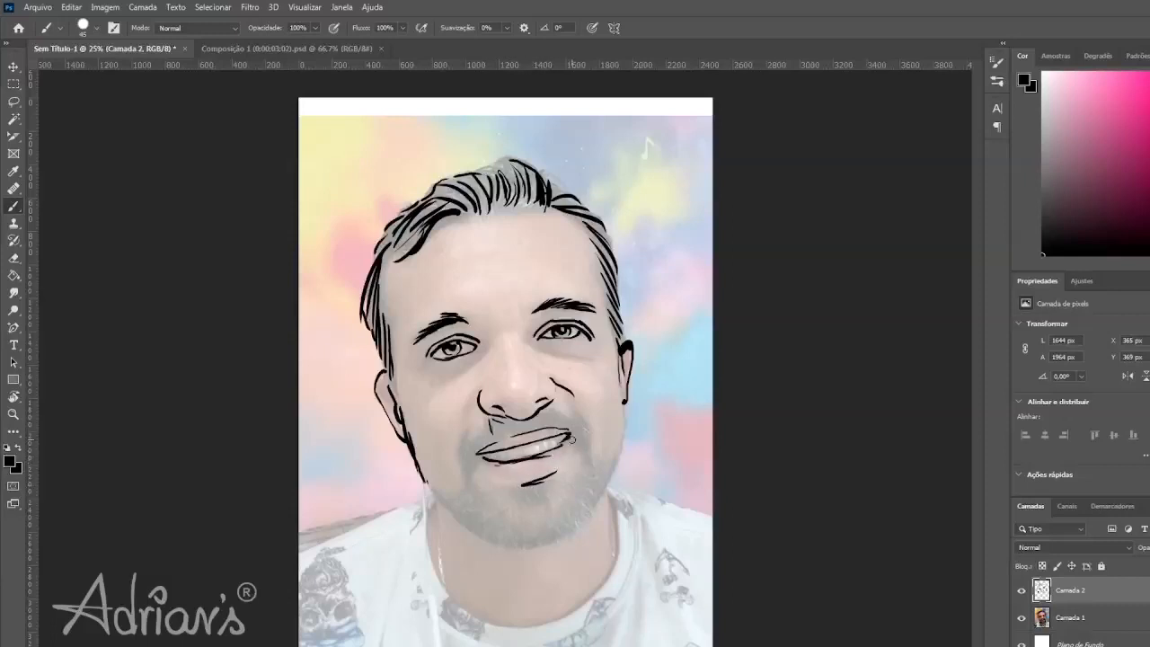
Fill in the moustache with short hair strokes above the lips and down past both mouth corners.
drag(566, 417, 591, 439)
drag(504, 434, 464, 466)
mouse_move(462, 426)
mouse_down()
mouse_move(464, 474)
mouse_move(474, 473)
mouse_up()
mouse_move(504, 419)
mouse_down()
mouse_move(507, 435)
mouse_move(545, 426)
mouse_up()
drag(559, 412, 575, 433)
drag(585, 439, 589, 444)
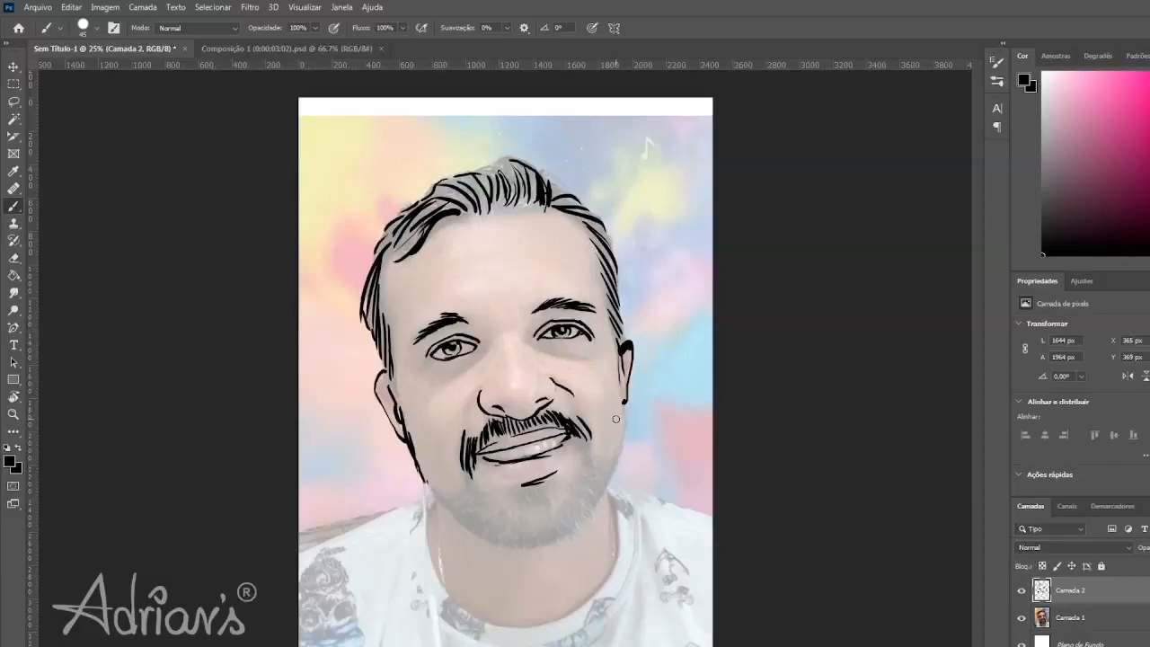
Draw the jawline on the side away from the earphone and build the beard around the chin with short hair strokes.
drag(623, 399, 610, 484)
mouse_move(584, 433)
mouse_down()
mouse_move(606, 485)
mouse_move(595, 475)
mouse_move(579, 486)
mouse_move(592, 508)
mouse_up()
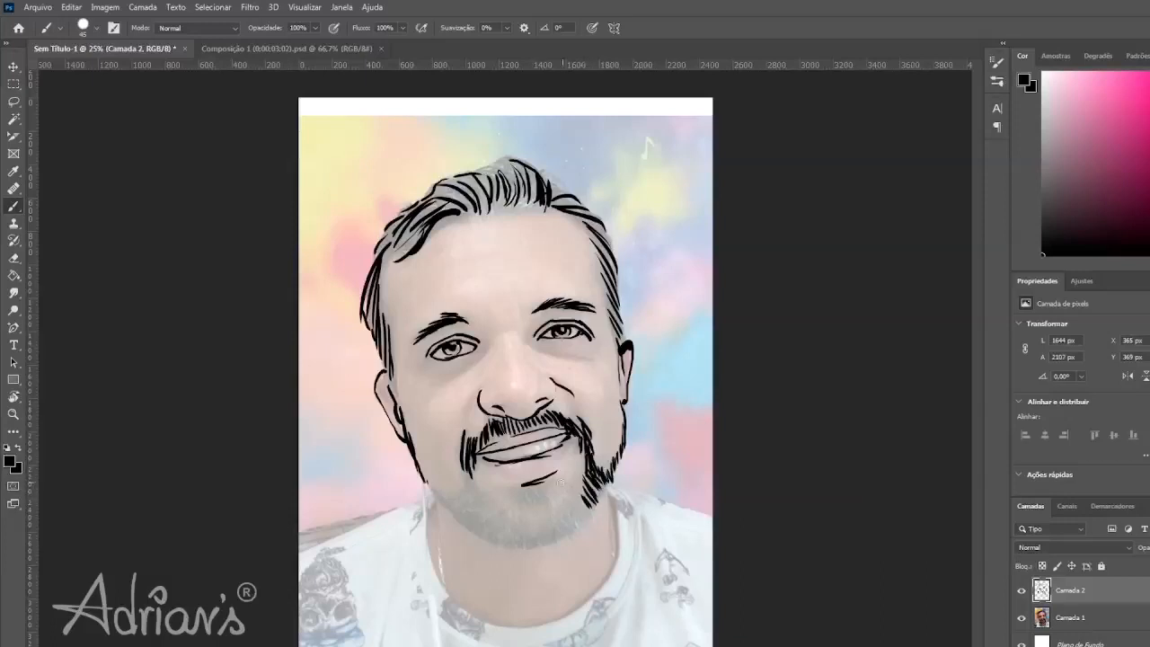
mouse_move(528, 489)
mouse_down()
mouse_move(537, 496)
mouse_move(559, 476)
mouse_move(500, 481)
mouse_up()
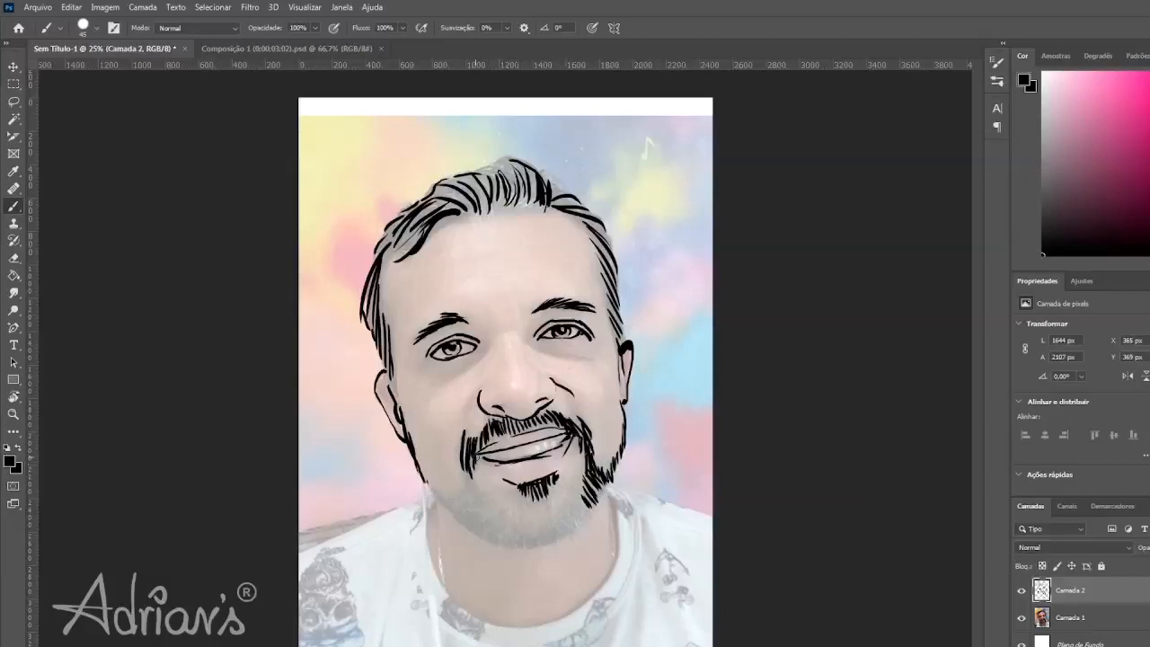
mouse_move(469, 463)
mouse_down()
mouse_move(458, 512)
mouse_move(496, 537)
mouse_move(527, 492)
mouse_move(543, 508)
mouse_move(560, 481)
mouse_up()
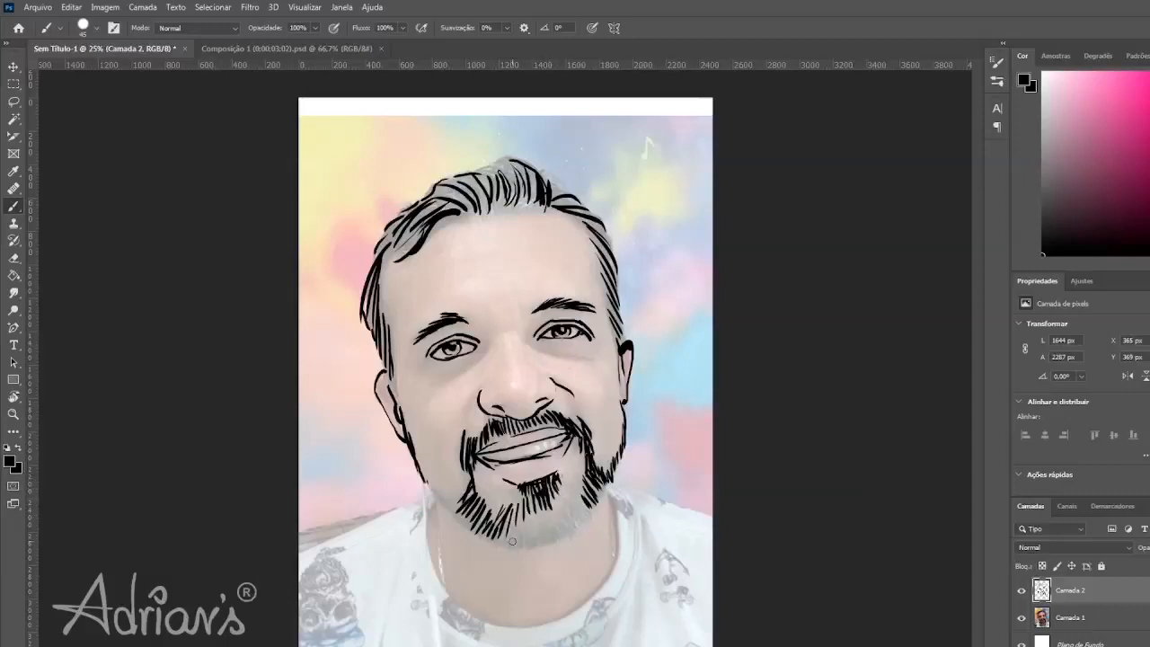
mouse_move(509, 524)
mouse_down()
mouse_move(515, 541)
mouse_move(526, 530)
mouse_move(534, 543)
mouse_move(557, 528)
mouse_move(566, 536)
mouse_move(592, 504)
mouse_move(584, 486)
mouse_up()
mouse_move(574, 438)
mouse_down()
mouse_move(583, 485)
mouse_move(624, 439)
mouse_up()
drag(619, 449, 626, 405)
drag(619, 446, 625, 433)
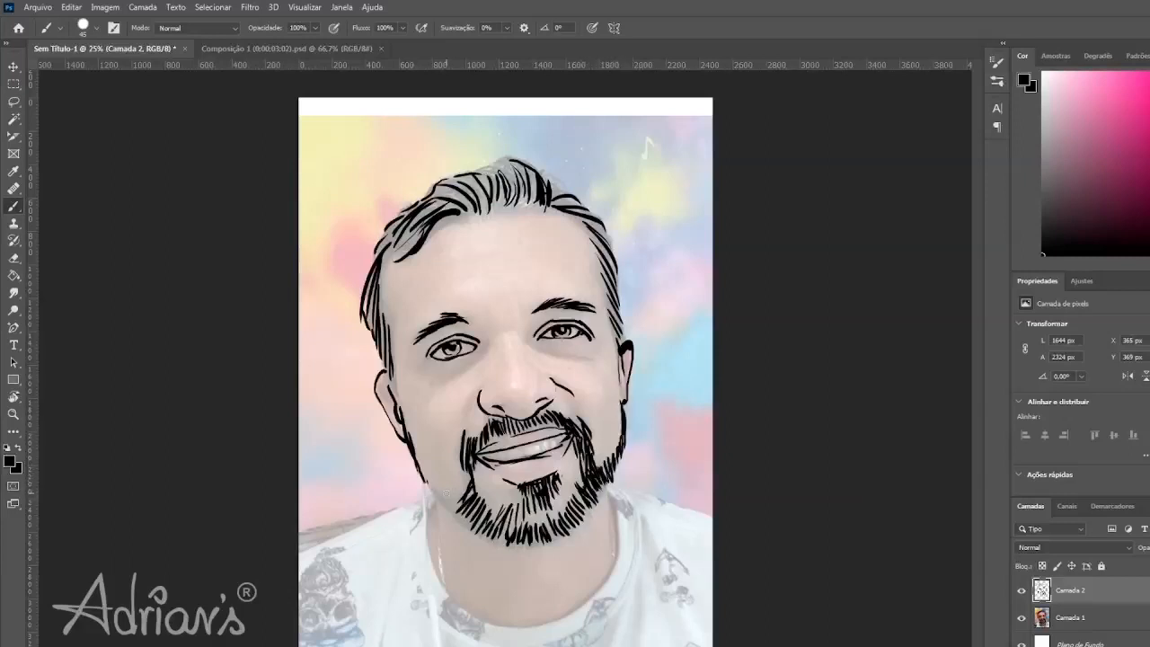
Extend the beard along the jaw on the earphone side and thicken the strands in the middle of the chin.
mouse_move(429, 487)
mouse_down()
mouse_move(475, 534)
mouse_move(465, 487)
mouse_up()
mouse_move(584, 456)
mouse_down()
mouse_move(589, 483)
mouse_move(526, 527)
mouse_up()
mouse_move(525, 487)
mouse_down()
mouse_move(528, 516)
mouse_move(546, 534)
mouse_move(561, 527)
mouse_up()
mouse_move(563, 482)
mouse_down()
mouse_move(566, 505)
mouse_move(564, 491)
mouse_move(528, 504)
mouse_up()
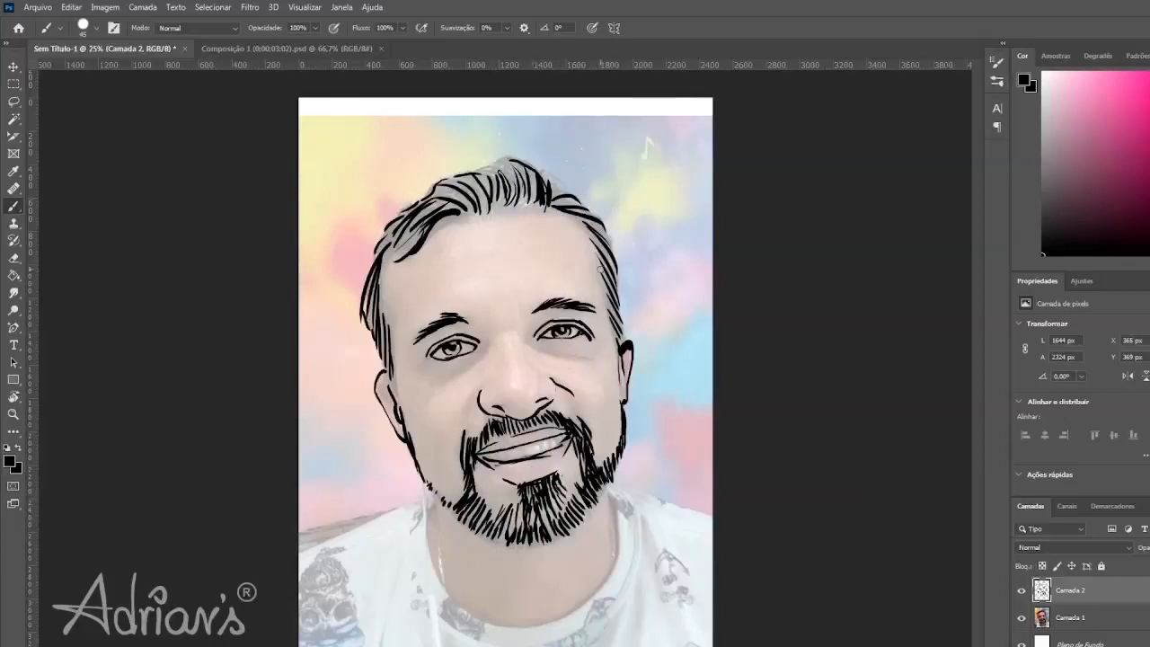
Add more hair strands on the crown, hairline and fringe to make the top of the hair denser.
drag(495, 187, 496, 211)
mouse_move(501, 191)
mouse_down()
mouse_move(500, 210)
mouse_move(544, 209)
mouse_up()
drag(482, 189, 483, 214)
mouse_move(465, 190)
mouse_down()
mouse_move(462, 216)
mouse_move(450, 215)
mouse_up()
drag(444, 214, 458, 223)
drag(421, 223, 393, 253)
drag(426, 214, 384, 249)
drag(414, 208, 381, 242)
drag(459, 187, 427, 203)
drag(462, 185, 441, 192)
mouse_move(479, 175)
mouse_down()
mouse_move(463, 186)
mouse_move(524, 159)
mouse_up()
Trace the sides of the neck, the round shirt collar and both shoulder lines out to the page edges.
drag(431, 496, 427, 531)
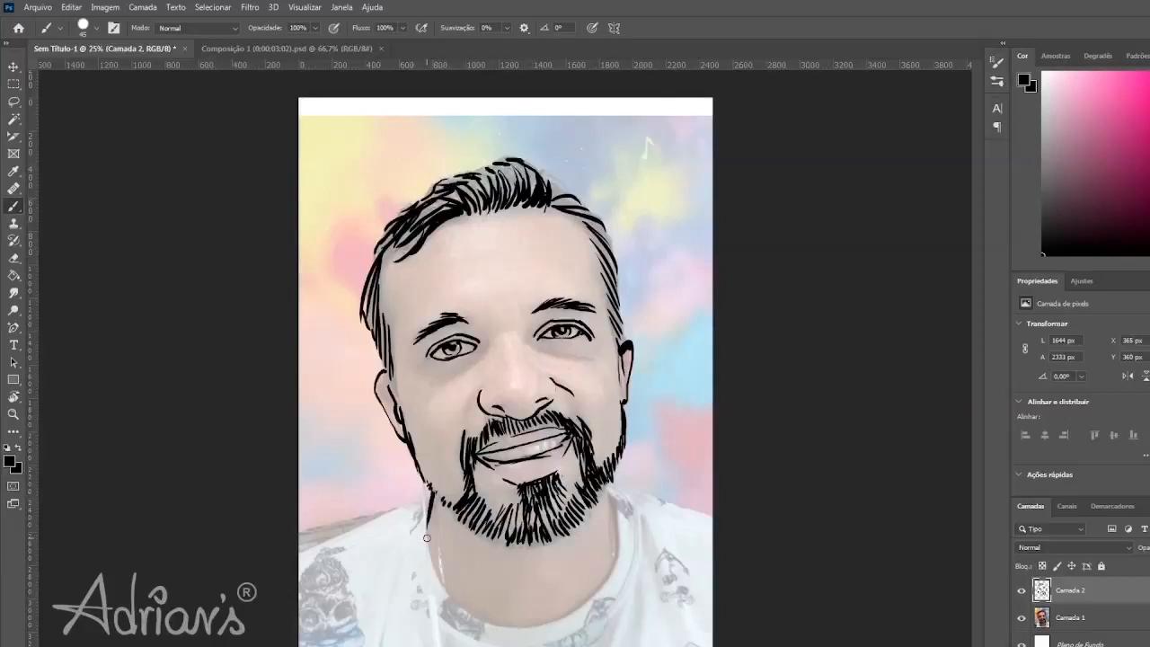
drag(614, 479, 625, 555)
drag(623, 514, 593, 611)
mouse_move(423, 510)
mouse_down()
mouse_move(466, 617)
mouse_move(581, 620)
mouse_up()
mouse_move(611, 580)
mouse_down()
mouse_move(554, 624)
mouse_move(526, 622)
mouse_up()
drag(431, 497, 302, 543)
drag(604, 476, 715, 525)
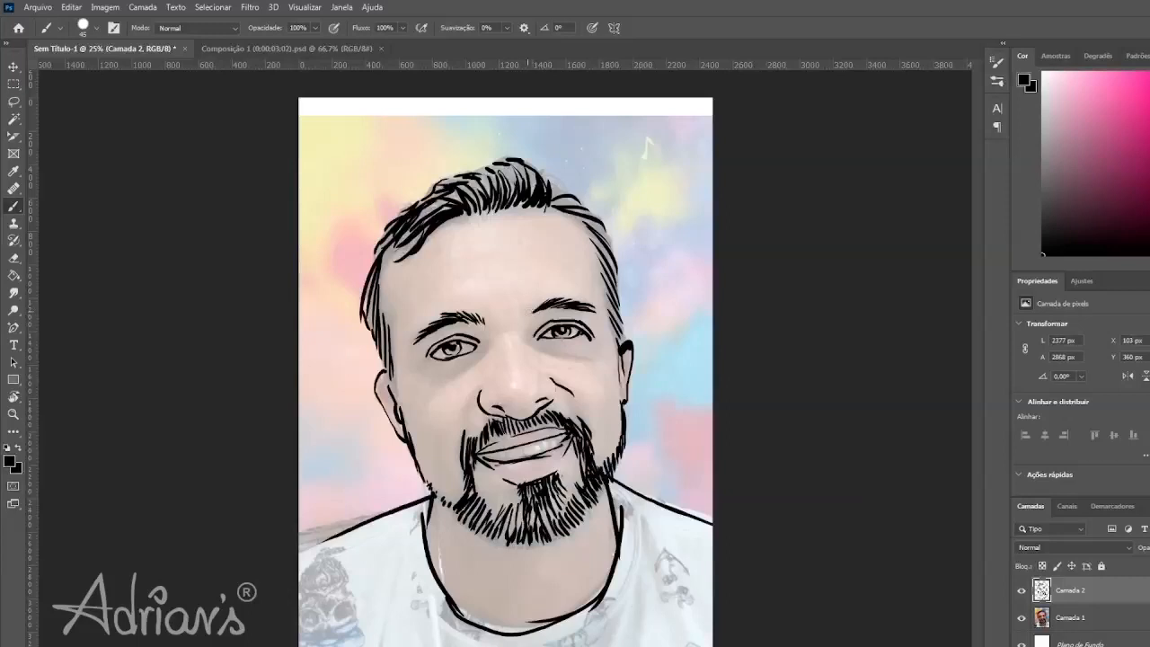
Extend the inner ends of the eyebrows and thicken the hair strands on both sides of the head.
drag(483, 313, 489, 323)
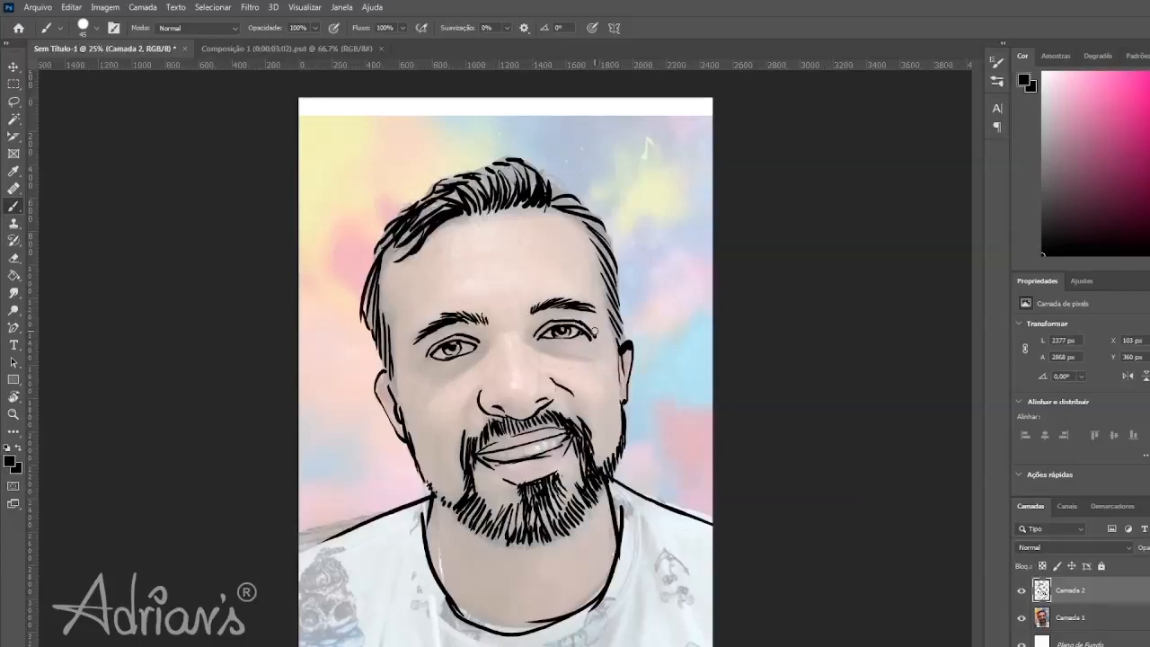
mouse_move(621, 328)
mouse_down()
mouse_move(599, 283)
mouse_move(620, 325)
mouse_up()
drag(603, 278, 611, 304)
mouse_move(597, 251)
mouse_down()
mouse_move(615, 284)
mouse_move(604, 261)
mouse_up()
mouse_move(580, 224)
mouse_down()
mouse_move(597, 243)
mouse_move(604, 230)
mouse_move(579, 206)
mouse_up()
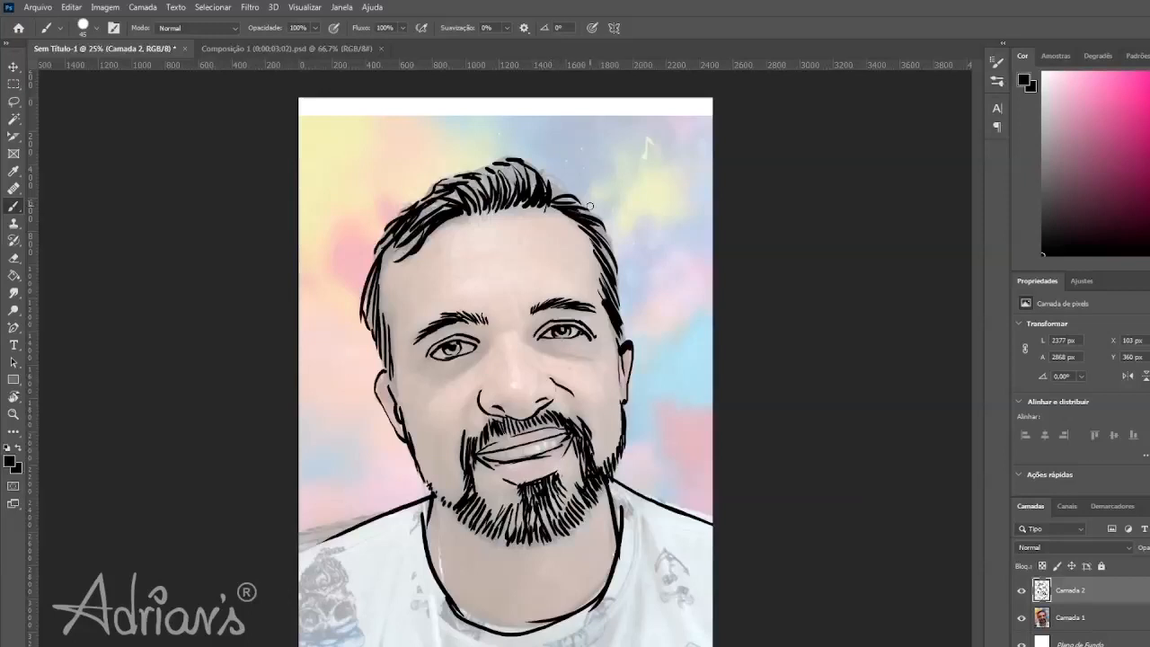
mouse_move(403, 243)
mouse_down()
mouse_move(383, 268)
mouse_move(386, 364)
mouse_up()
drag(373, 296, 377, 339)
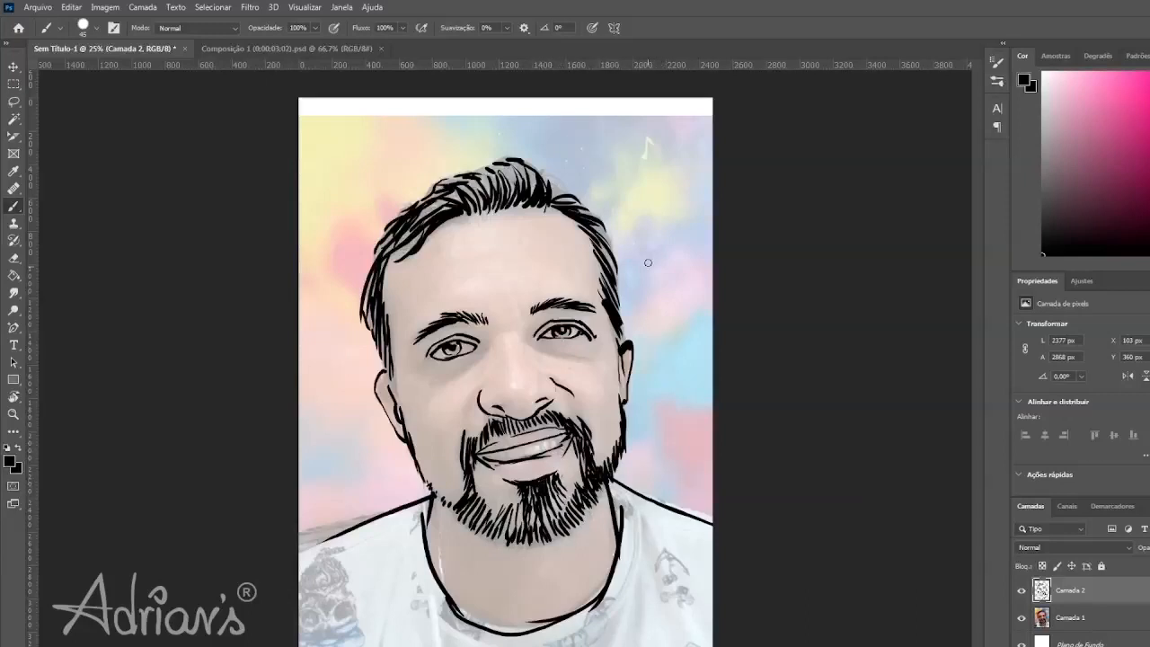
Try soft-brush strokes beside the head at 45 px and 300 px, undoing each one.
drag(657, 141, 671, 447)
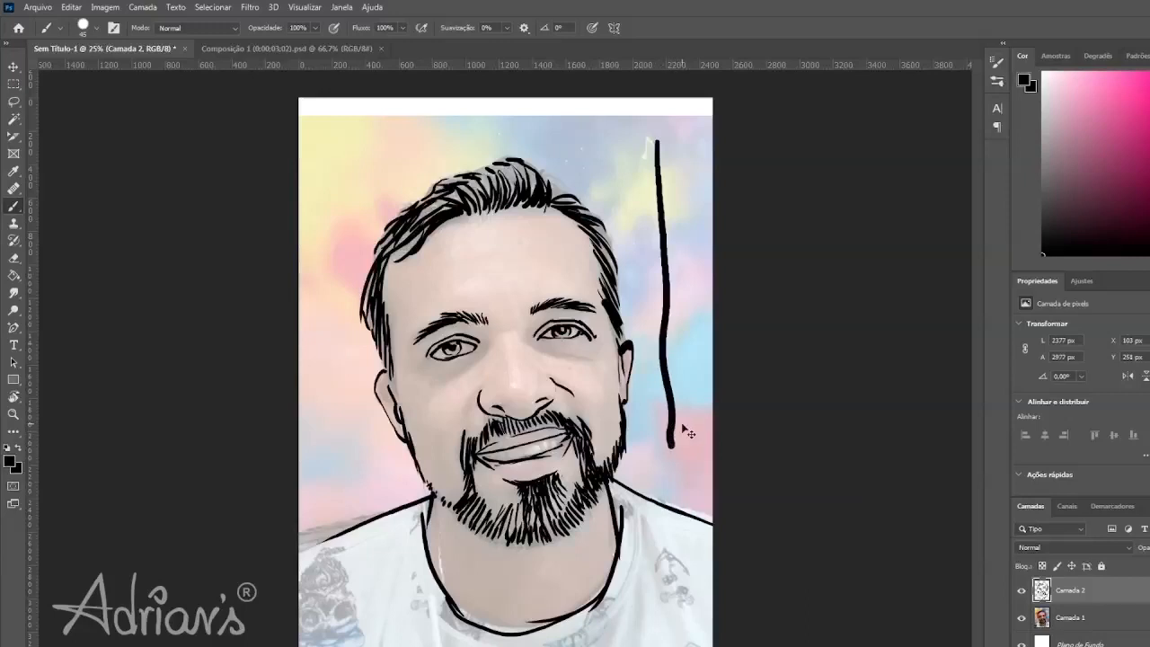
key(ctrl+z)
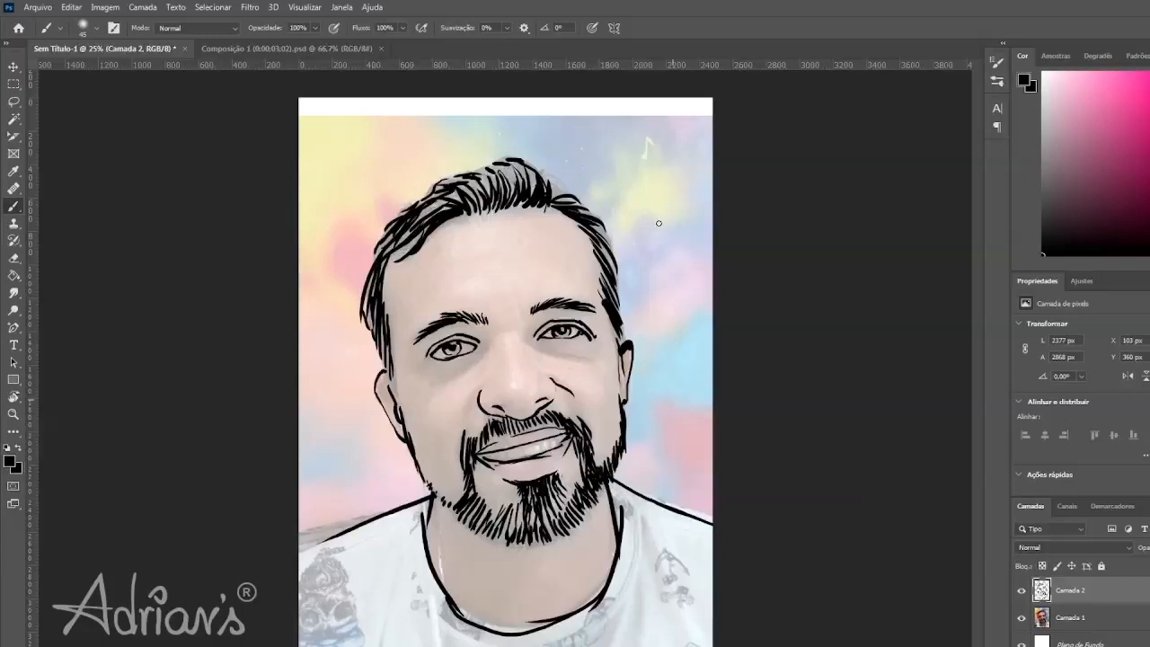
key(bracketright)
key(bracketright)
key(bracketright)
key(bracketright)
key(bracketright)
key(bracketright)
key(bracketright)
key(bracketright)
key(bracketright)
key(bracketright)
key(bracketright)
key(bracketright)
key(bracketright)
drag(677, 170, 673, 575)
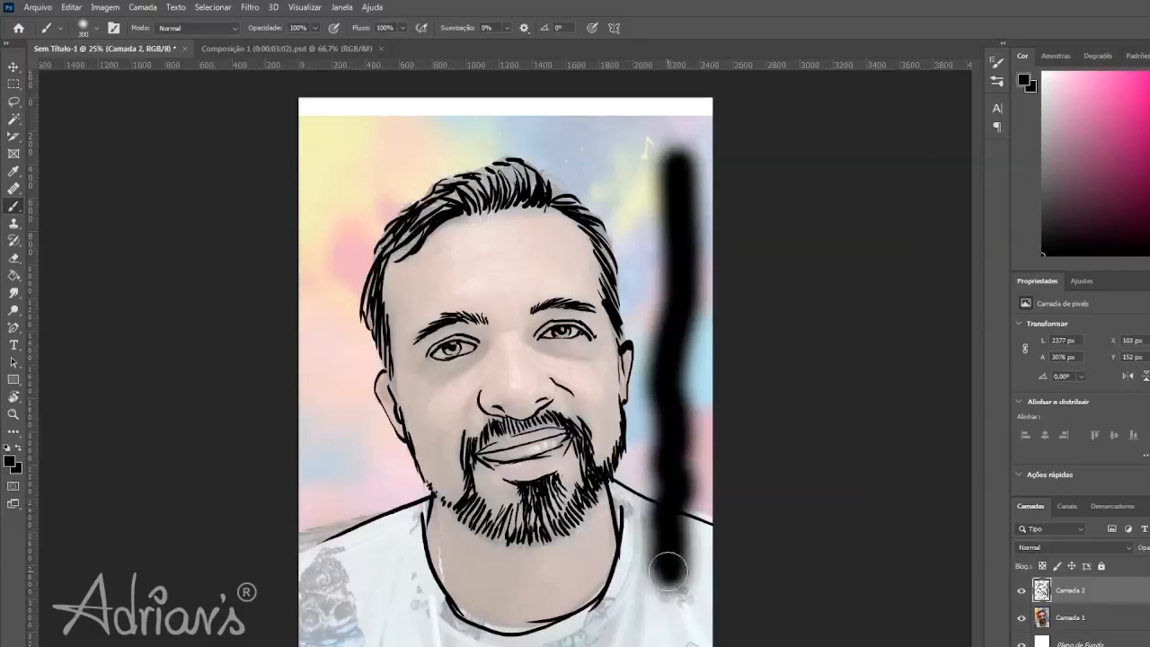
key(ctrl+z)
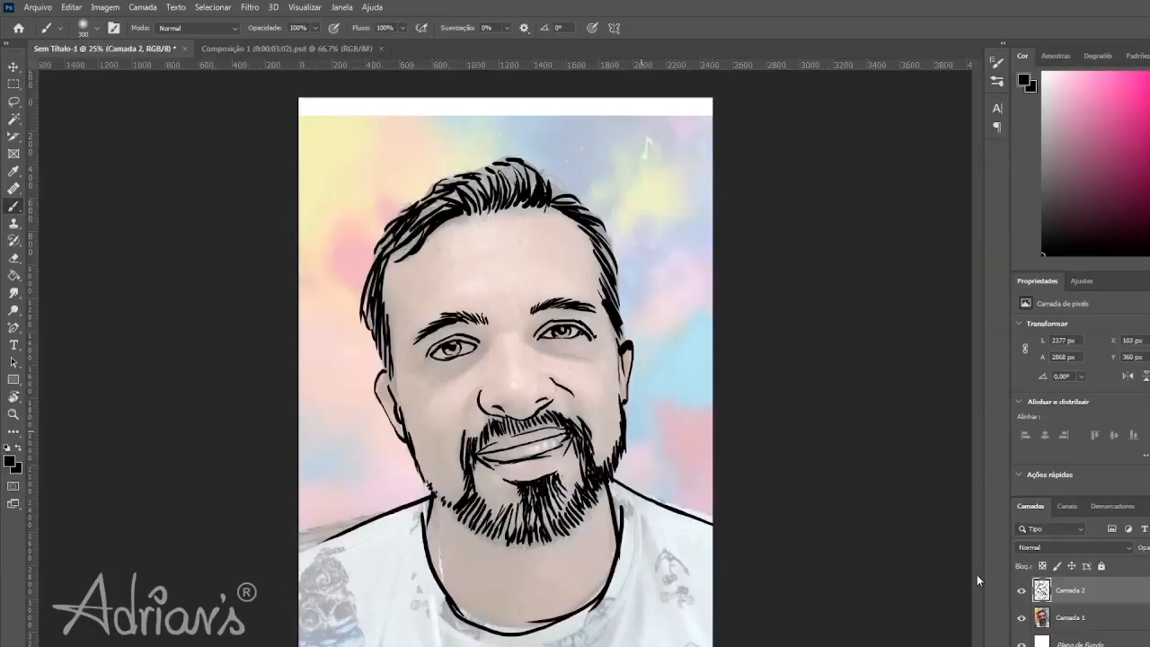
Test a textured brush beside the head, switch to a hard round brush at 69 px, and undo the test strokes.
click(879, 580)
mouse_move(654, 158)
mouse_down()
mouse_move(674, 228)
mouse_move(654, 317)
mouse_move(686, 366)
mouse_move(683, 519)
mouse_up()
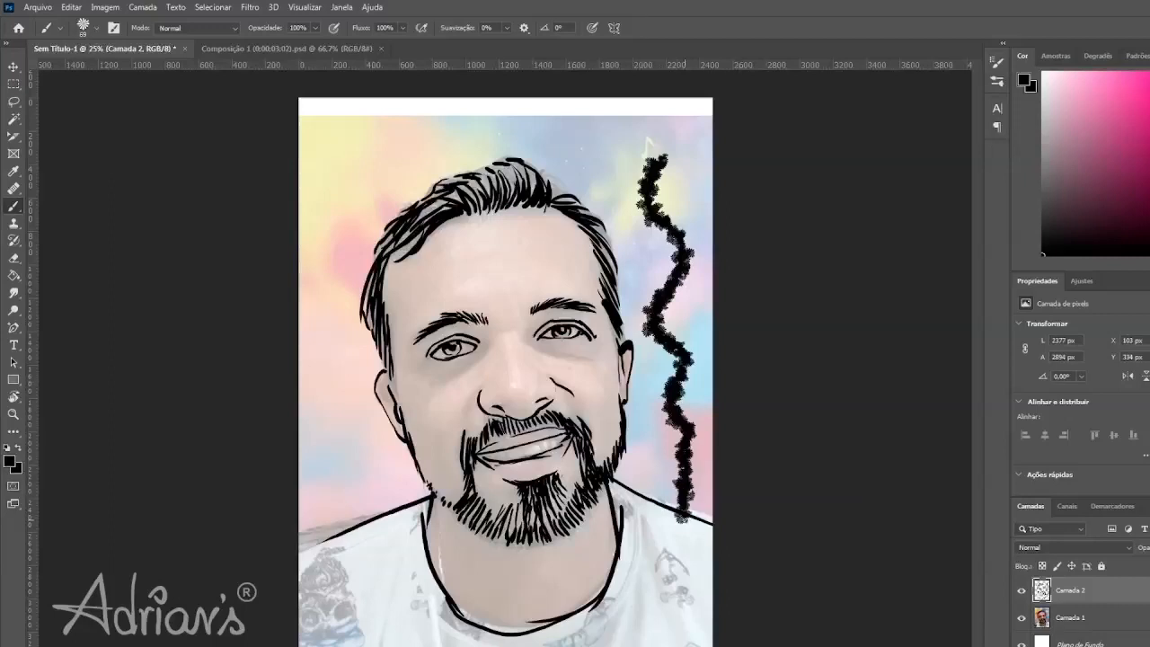
key(ctrl+z)
mouse_move(662, 129)
mouse_down()
mouse_move(621, 208)
mouse_move(636, 303)
mouse_move(683, 389)
mouse_up()
key(ctrl+z)
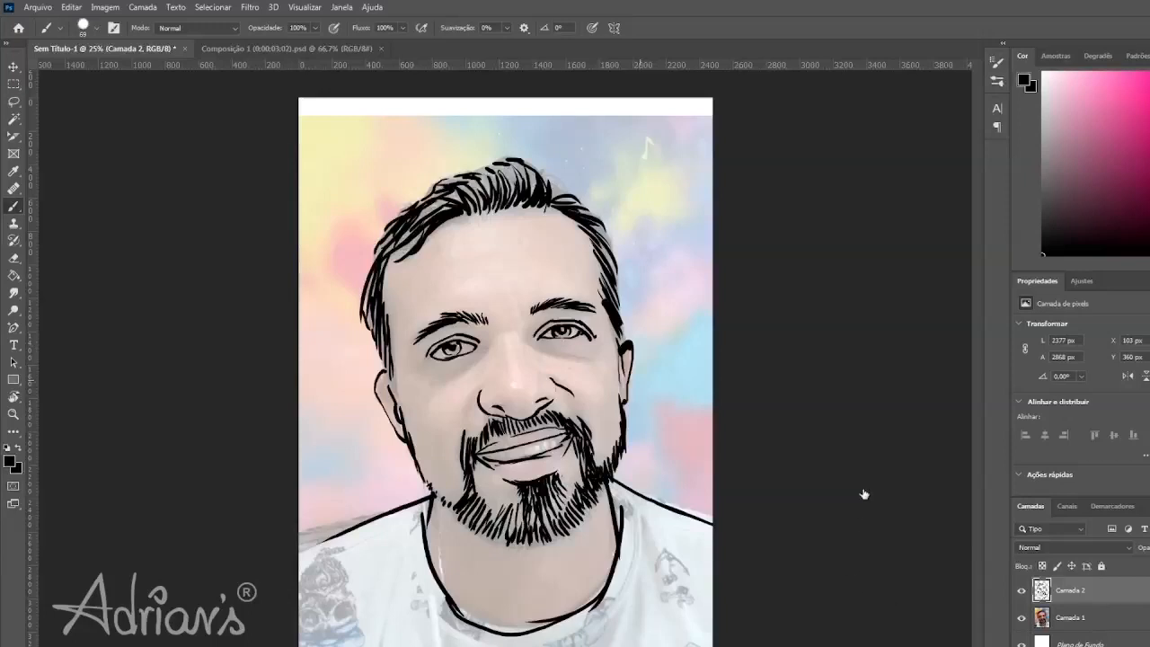
Compare the line drawing with the photo by hiding and showing layers Camada 1 and Camada 2 in turn.
click(1022, 618)
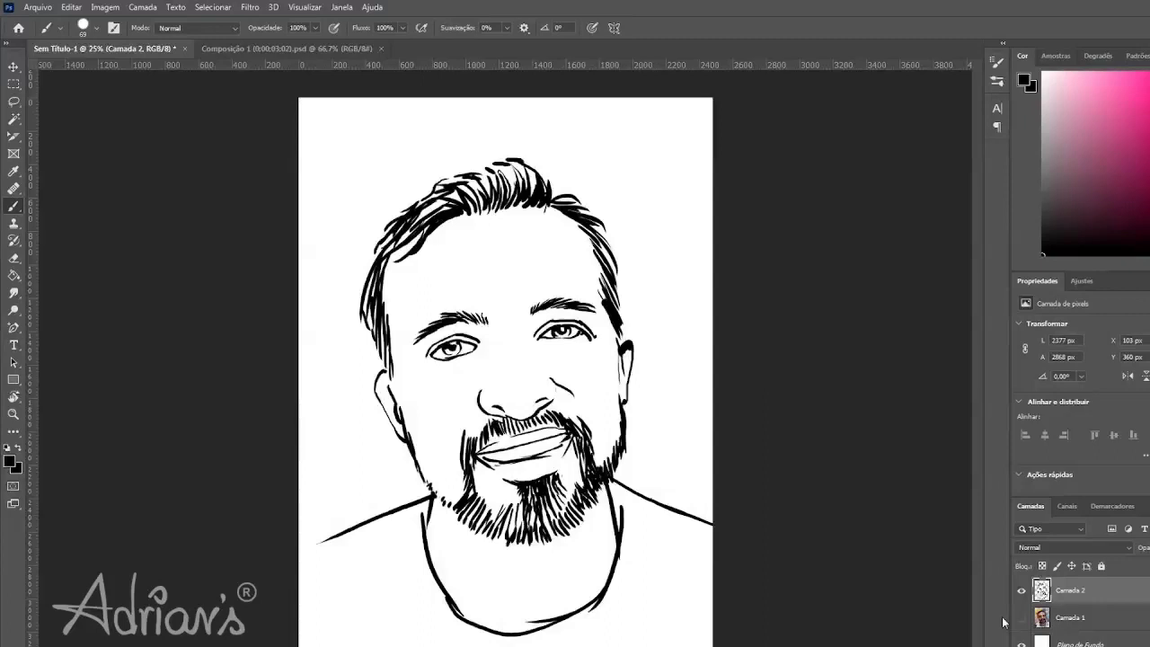
click(1022, 619)
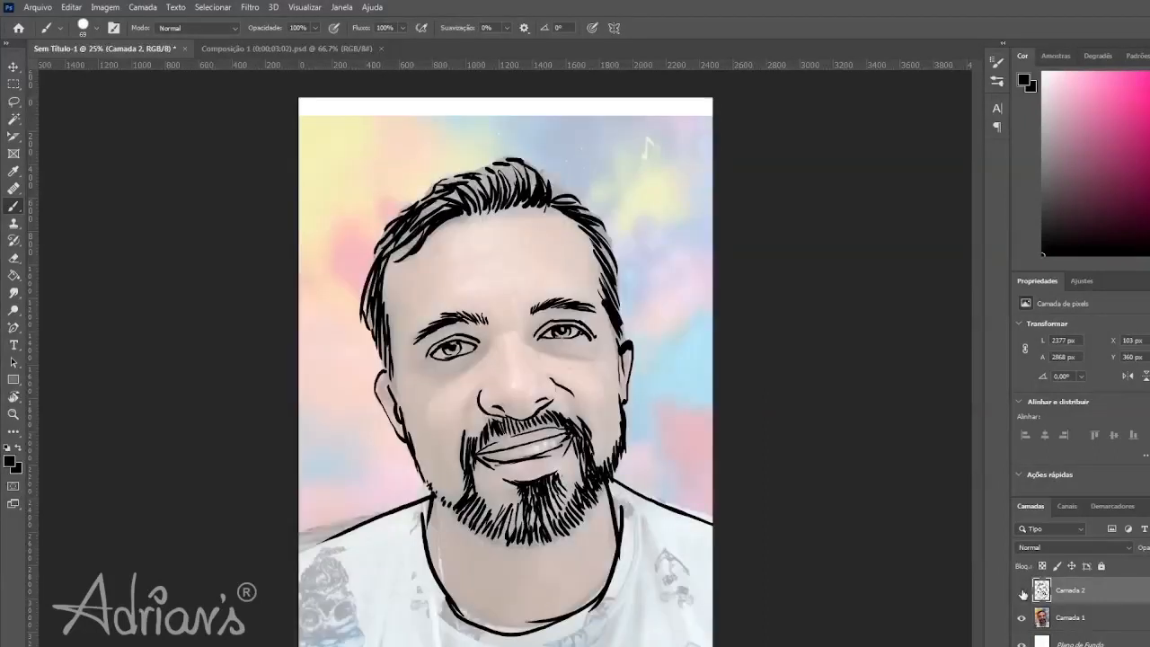
click(1022, 591)
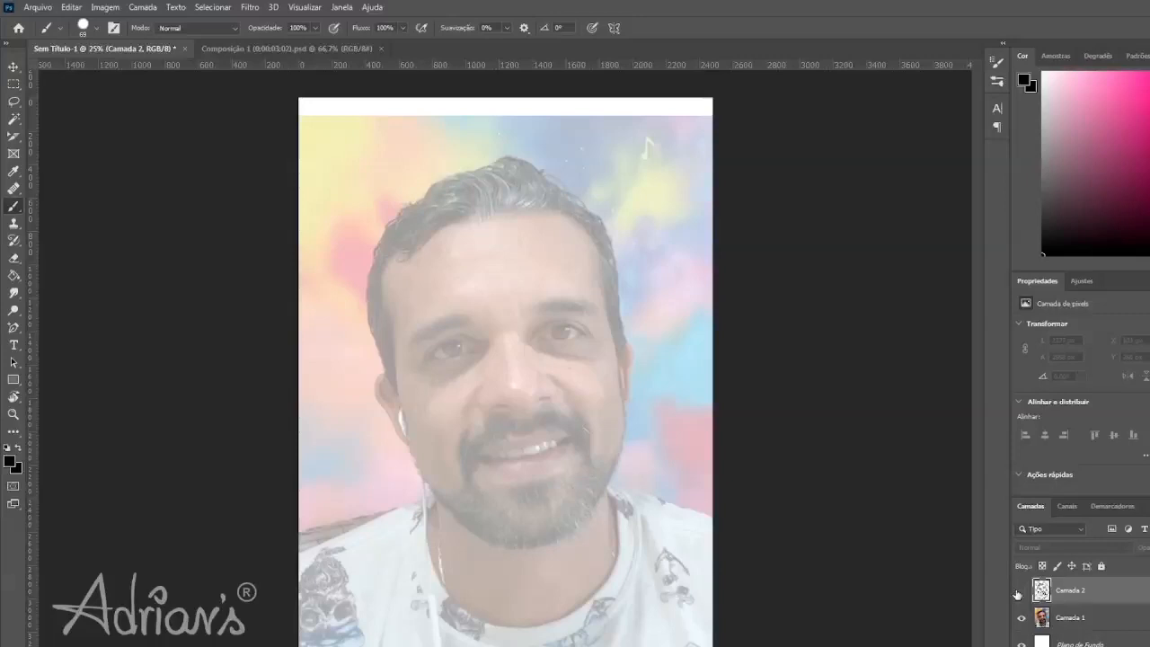
click(1022, 591)
click(1022, 619)
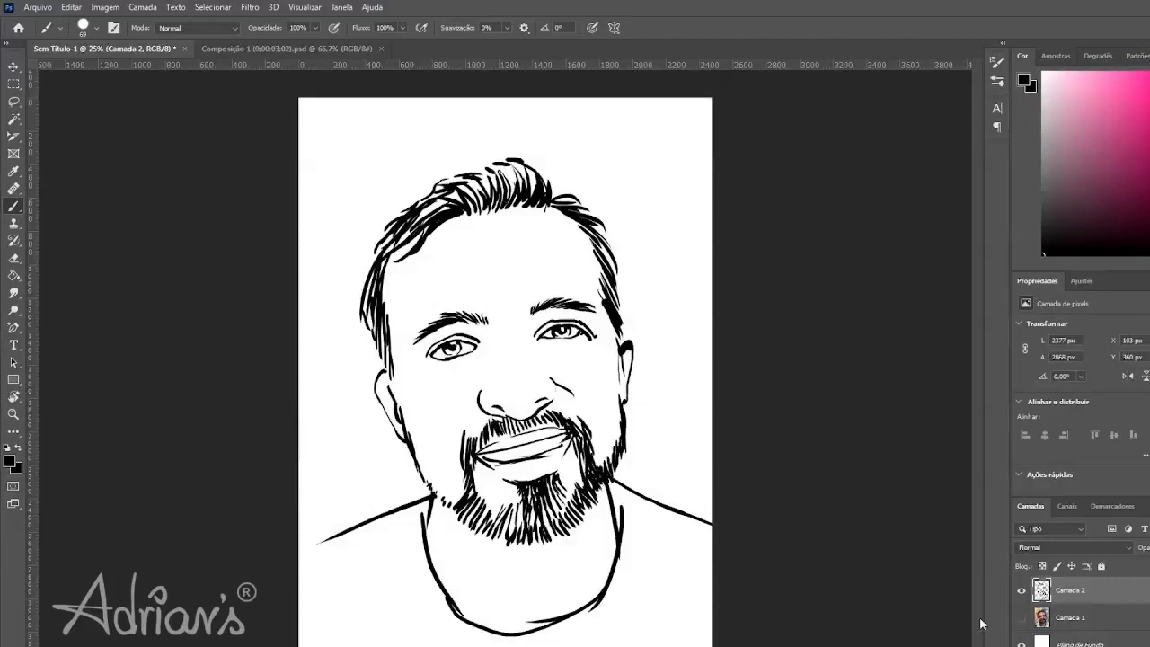
click(1021, 591)
click(1021, 592)
click(1021, 617)
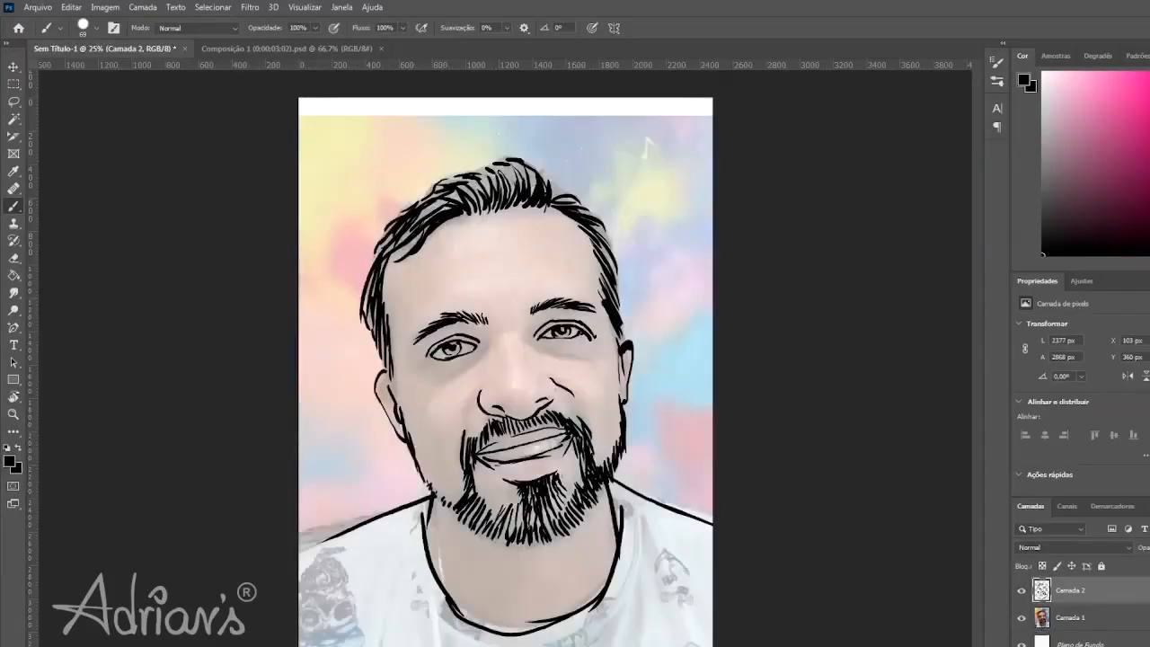
Create an empty layer between the photo layer Camada 1 and the line drawing layer.
click(1104, 622)
key(ctrl+shift+alt+n)
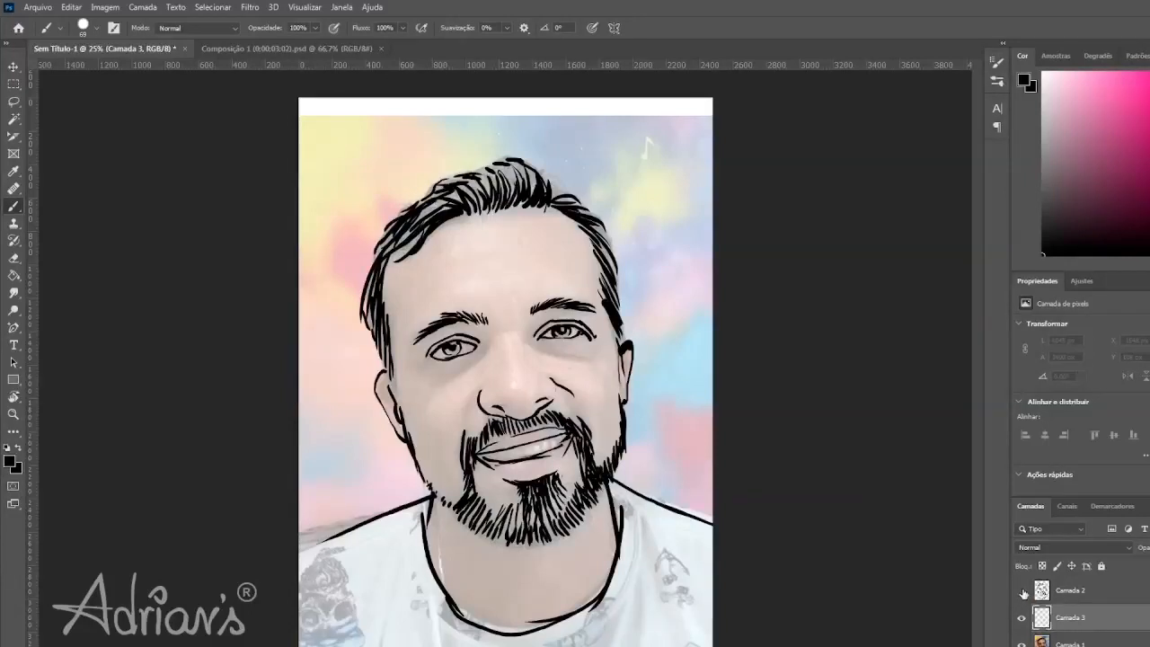
click(1022, 592)
click(1022, 591)
Rename the line drawing layer preto and the empty layer below it Cor.
double_click(1069, 590)
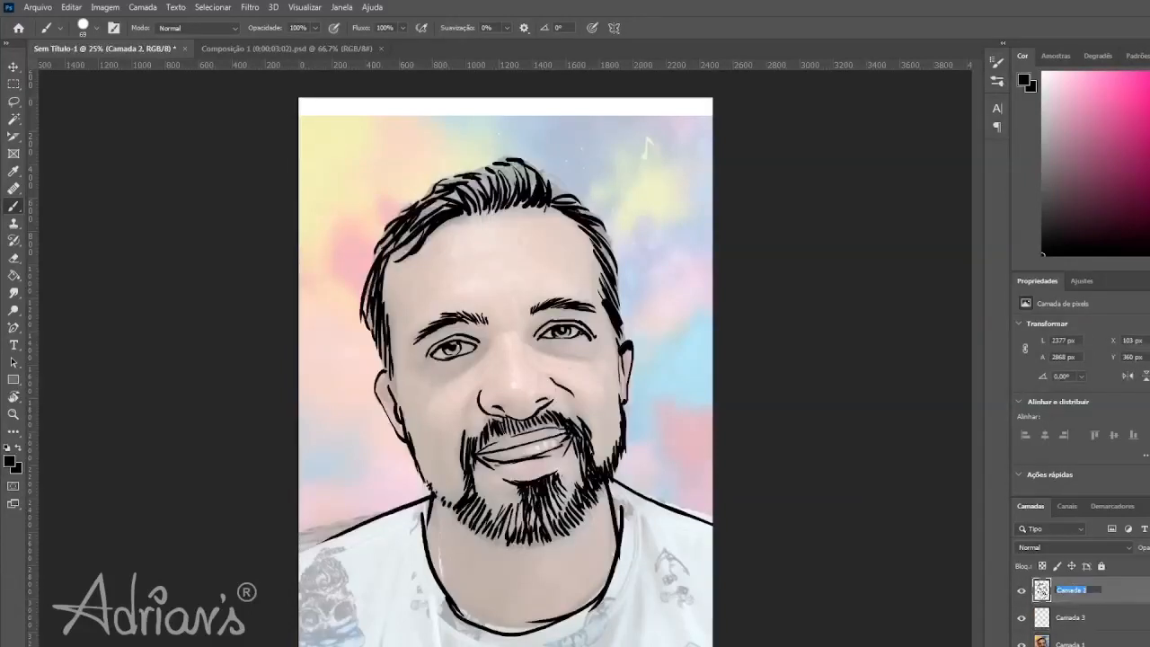
text(d)
key(Return)
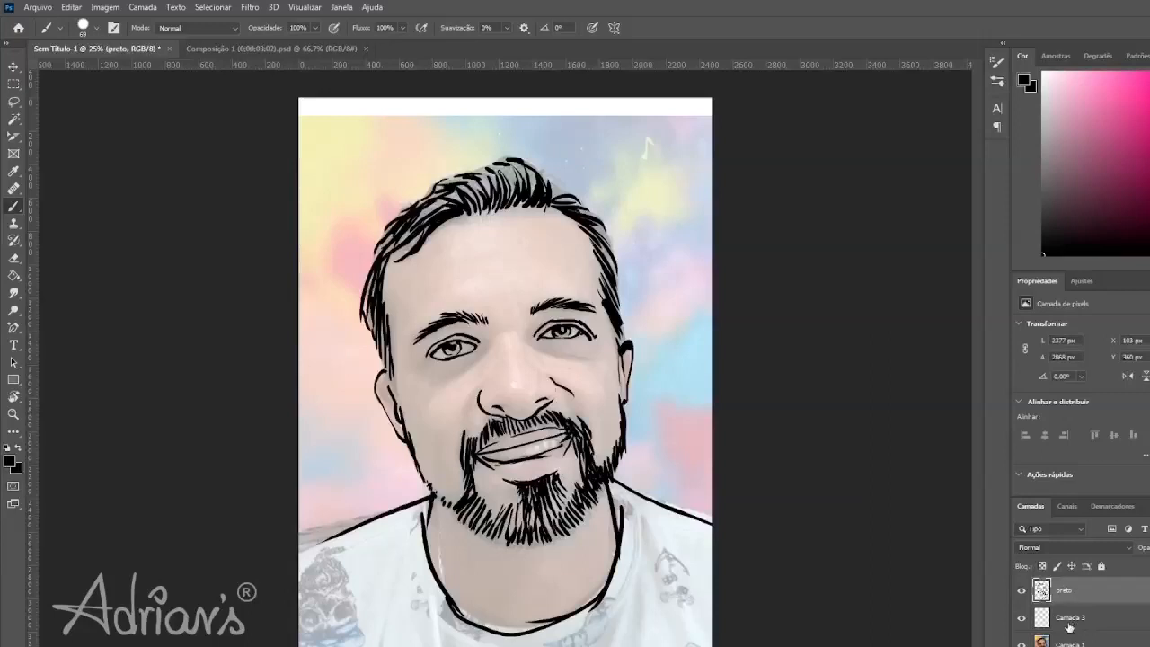
double_click(1070, 619)
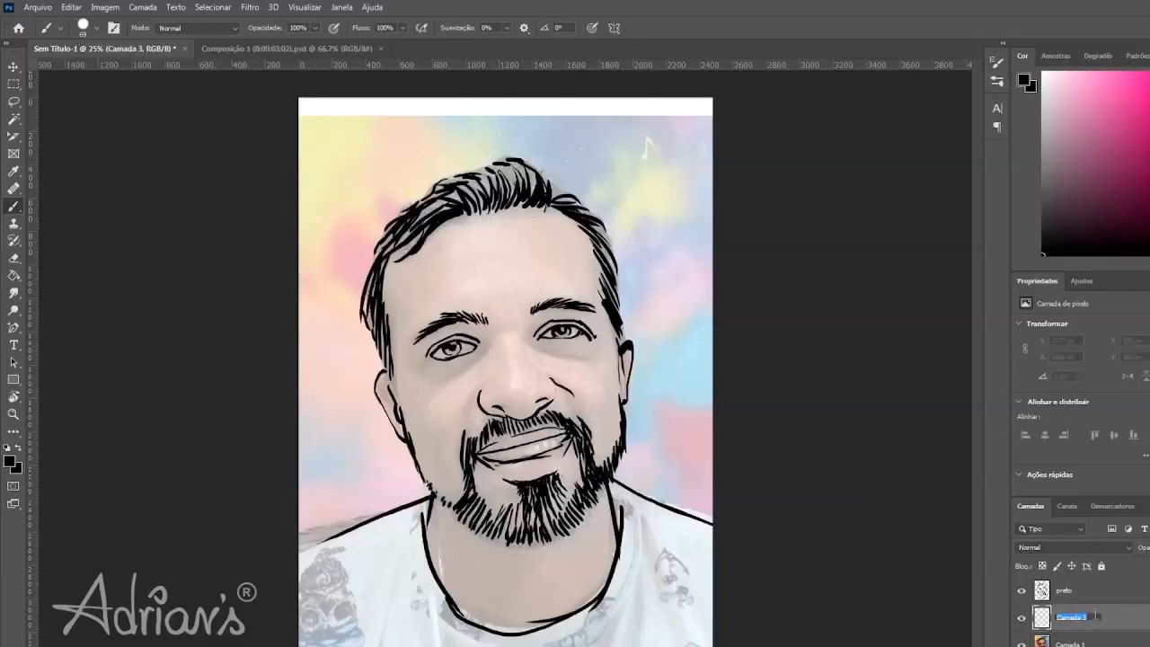
text(Cor)
key(Return)
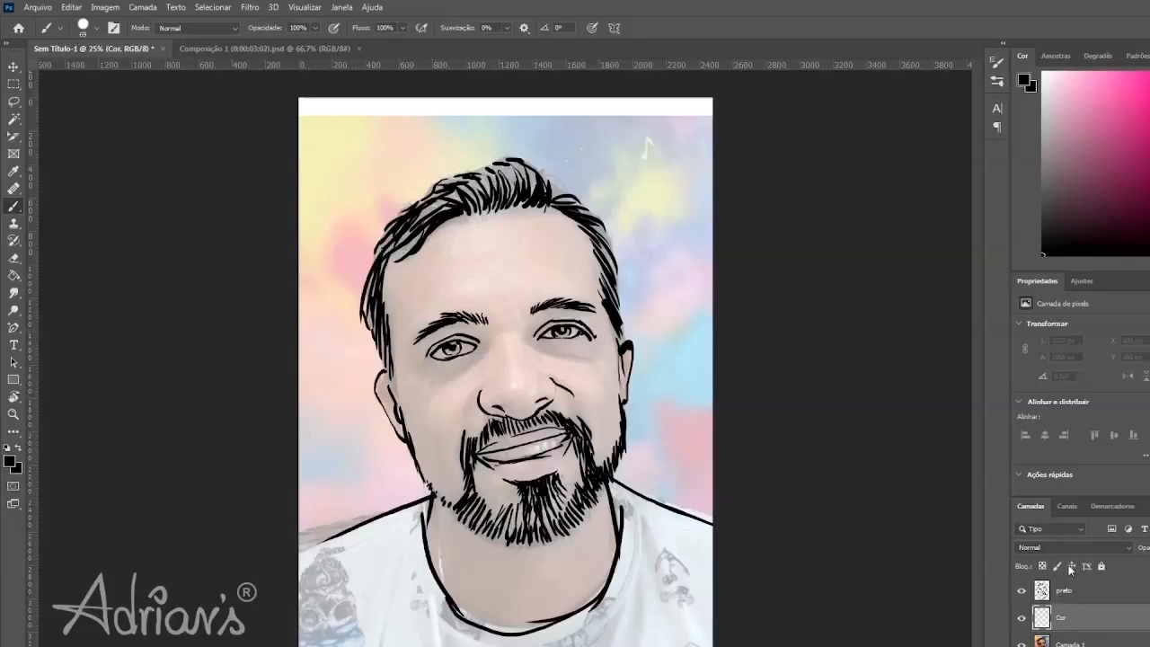
Choose a light peach skin tone as the foreground colour for painting on the Cor layer.
click(1023, 621)
click(1023, 621)
click(1074, 89)
click(1149, 237)
drag(1071, 99, 1081, 102)
mouse_move(1149, 239)
mouse_down()
mouse_move(1149, 79)
mouse_move(1149, 251)
mouse_move(1149, 240)
mouse_up()
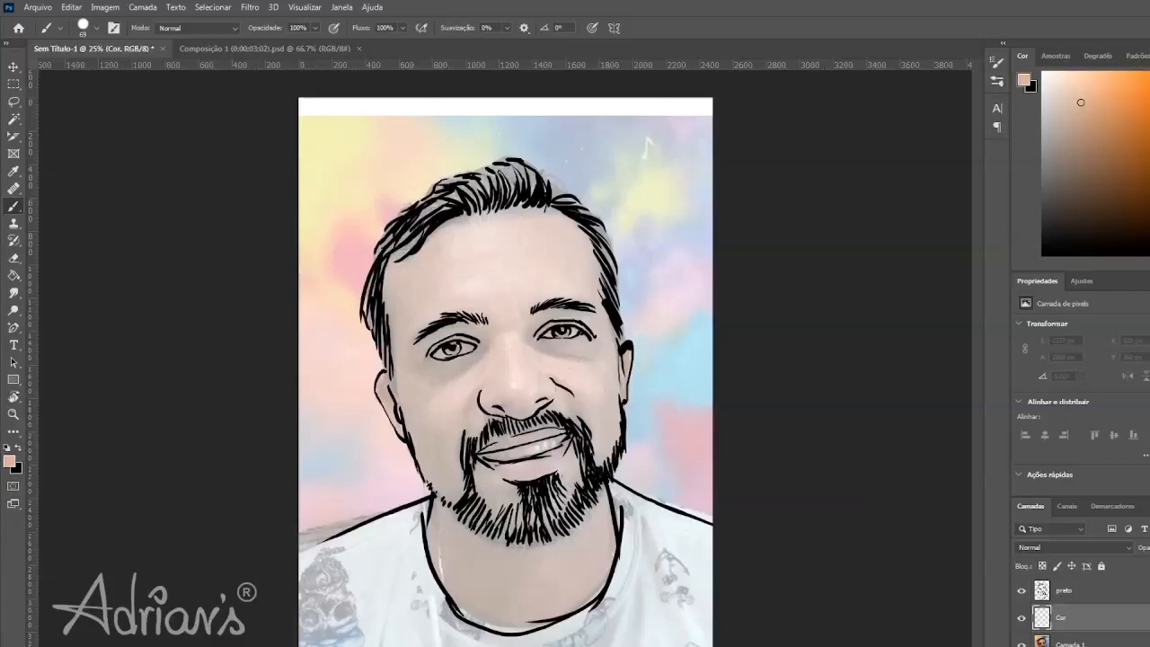
click(1092, 138)
mouse_move(1093, 138)
mouse_down()
mouse_move(1048, 75)
mouse_move(1092, 202)
mouse_move(1096, 258)
mouse_move(1073, 97)
mouse_up()
Set the Cor layer's blend mode to Multiplicação, paint a skin-tone patch from forehead to nose bridge, and check it without the photo.
click(1130, 551)
mouse_move(456, 250)
mouse_down()
mouse_move(451, 282)
mouse_move(468, 239)
mouse_move(448, 304)
mouse_move(466, 325)
mouse_move(483, 302)
mouse_move(498, 351)
mouse_move(515, 306)
mouse_move(521, 351)
mouse_move(530, 314)
mouse_up()
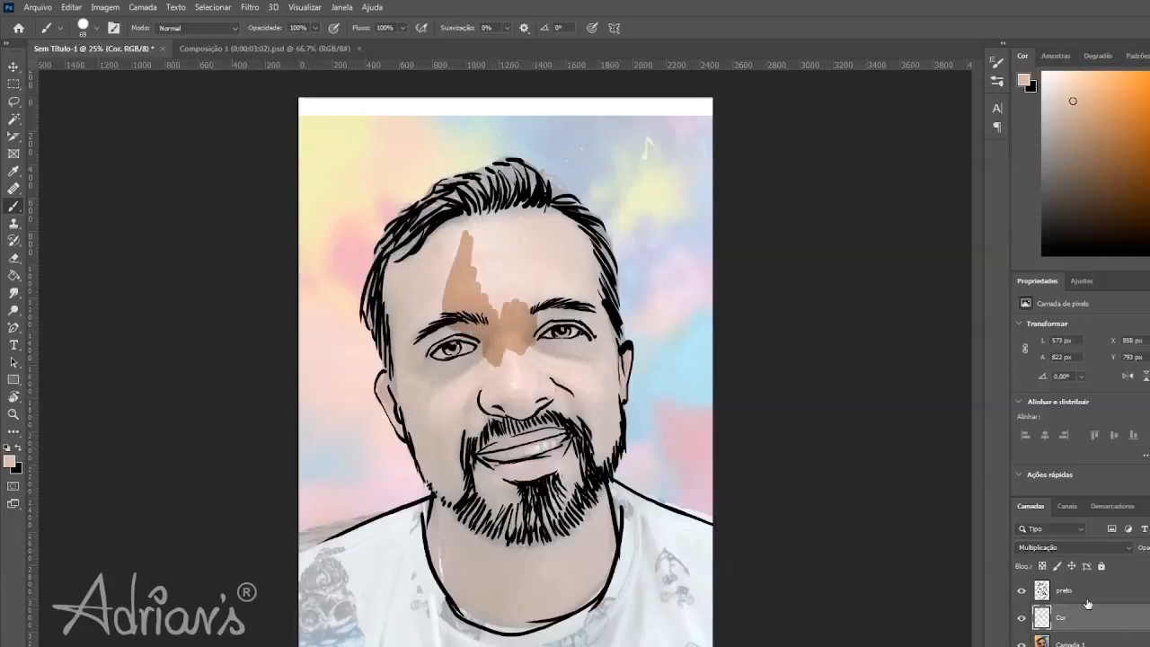
click(1022, 618)
click(1022, 618)
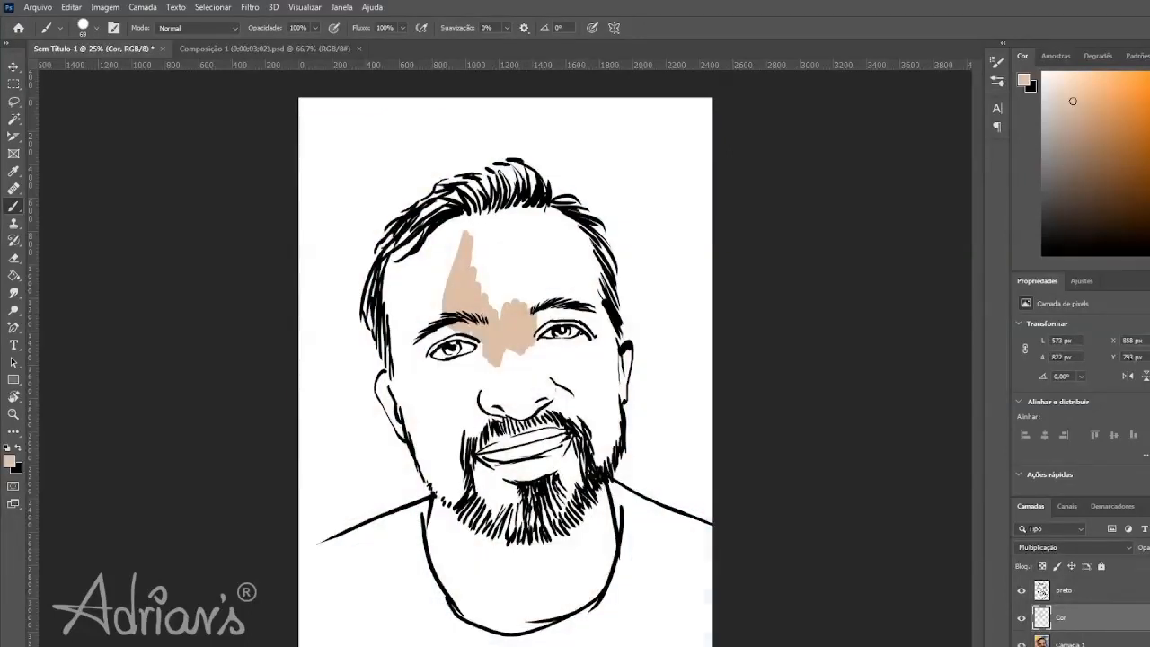
click(1022, 645)
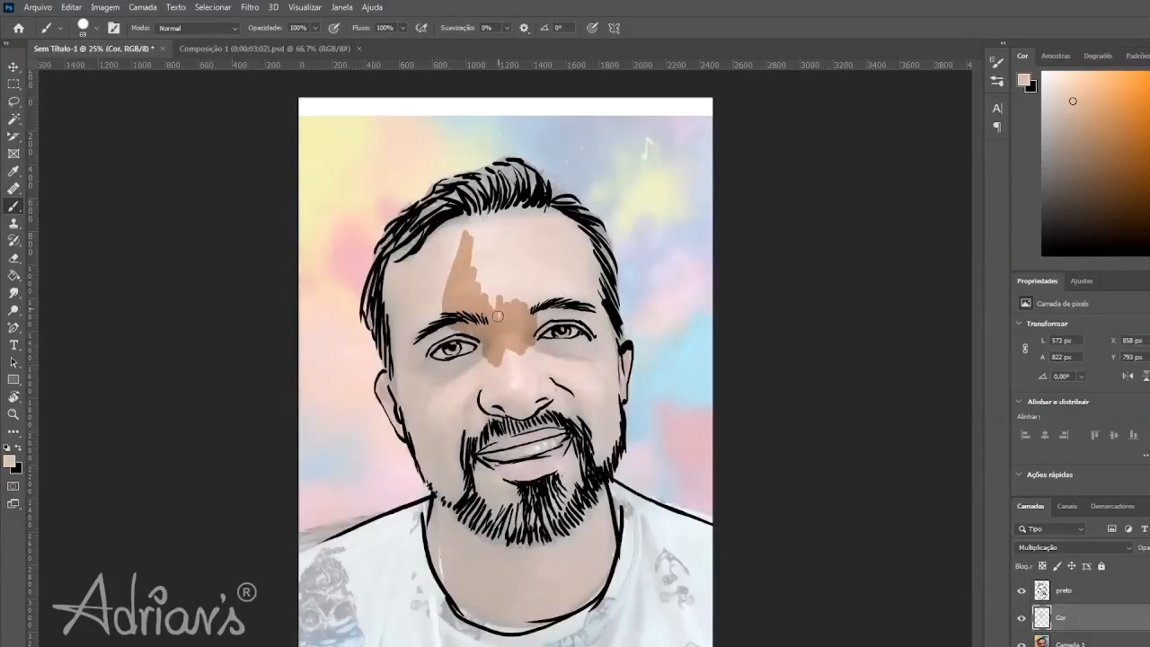
Enlarge the brush and fill the forehead, nose and cheeks with the skin tone on the Cor layer.
key(bracketright)
key(bracketright)
key(bracketright)
key(bracketright)
key(bracketright)
key(bracketright)
key(bracketright)
key(bracketright)
key(bracketright)
key(bracketright)
key(bracketright)
mouse_move(498, 260)
mouse_down()
mouse_move(456, 267)
mouse_move(461, 254)
mouse_move(417, 281)
mouse_move(469, 248)
mouse_move(542, 237)
mouse_move(562, 261)
mouse_move(579, 365)
mouse_move(542, 330)
mouse_move(531, 426)
mouse_move(534, 398)
mouse_move(474, 301)
mouse_move(475, 434)
mouse_move(447, 332)
mouse_move(420, 318)
mouse_move(421, 297)
mouse_move(428, 367)
mouse_move(456, 448)
mouse_move(439, 411)
mouse_move(446, 441)
mouse_move(449, 414)
mouse_up()
Reduce the brush to 175 px and fill the jaw, beard area, neck and both ears with the skin tone.
key(bracketleft)
key(bracketleft)
key(bracketleft)
key(bracketleft)
key(bracketleft)
key(bracketleft)
key(bracketleft)
key(bracketleft)
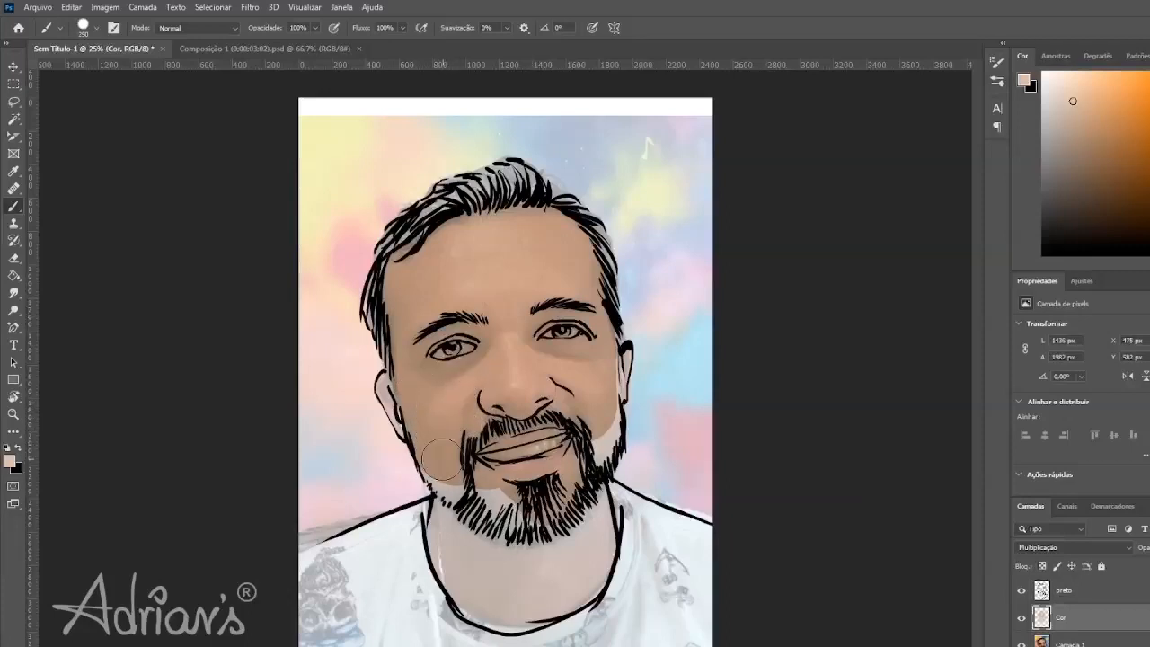
mouse_move(438, 478)
mouse_down()
mouse_move(514, 552)
mouse_move(605, 415)
mouse_move(611, 355)
mouse_move(608, 400)
mouse_move(614, 352)
mouse_up()
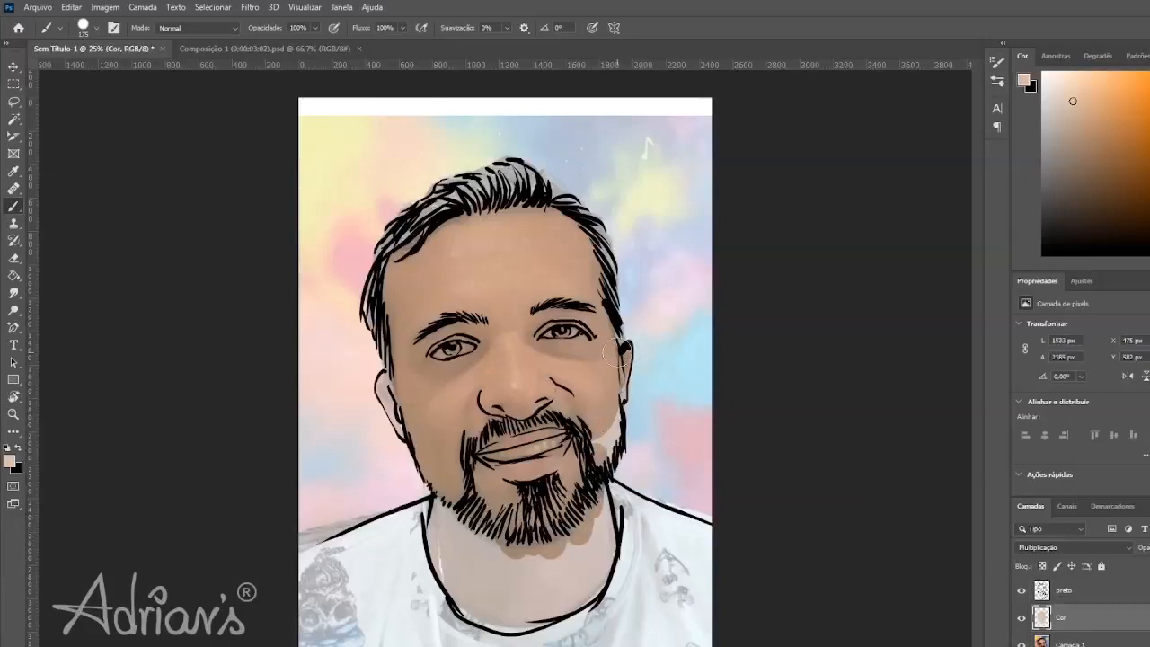
drag(615, 395, 619, 389)
mouse_move(610, 440)
mouse_down()
mouse_move(597, 463)
mouse_move(591, 445)
mouse_move(586, 478)
mouse_move(599, 553)
mouse_move(601, 512)
mouse_move(610, 544)
mouse_move(580, 594)
mouse_up()
mouse_move(440, 492)
mouse_down()
mouse_move(437, 533)
mouse_move(460, 591)
mouse_move(494, 613)
mouse_move(513, 587)
mouse_move(509, 614)
mouse_move(486, 612)
mouse_move(558, 609)
mouse_move(603, 541)
mouse_move(590, 556)
mouse_move(592, 533)
mouse_move(597, 565)
mouse_move(600, 551)
mouse_move(555, 593)
mouse_move(521, 586)
mouse_move(527, 604)
mouse_move(455, 529)
mouse_up()
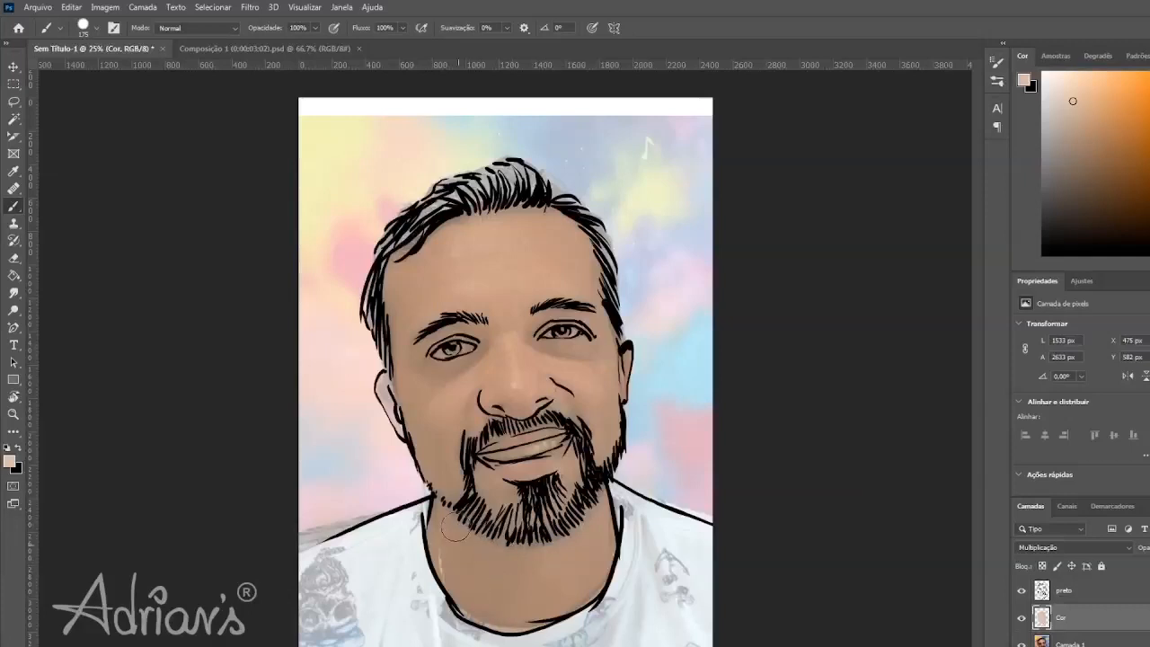
mouse_move(389, 389)
mouse_down()
mouse_move(406, 424)
mouse_move(379, 310)
mouse_move(384, 332)
mouse_move(447, 220)
mouse_move(576, 215)
mouse_move(549, 205)
mouse_move(565, 232)
mouse_up()
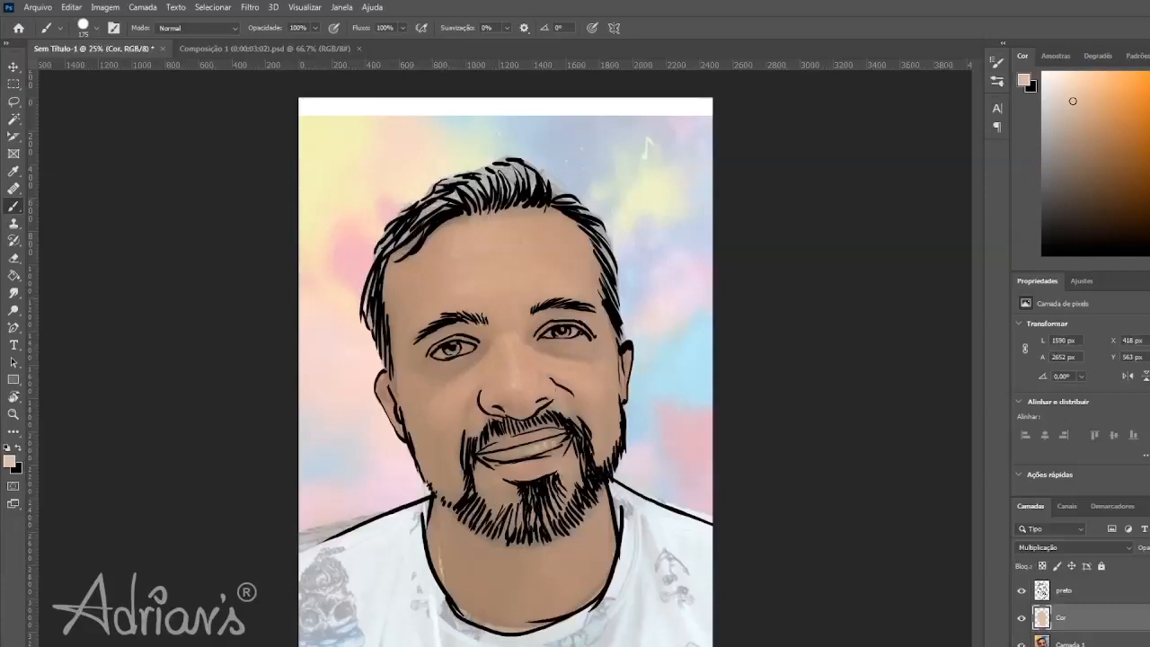
Hide and show the photo layer Camada 1 to examine the flat skin colour under the line drawing.
click(1022, 644)
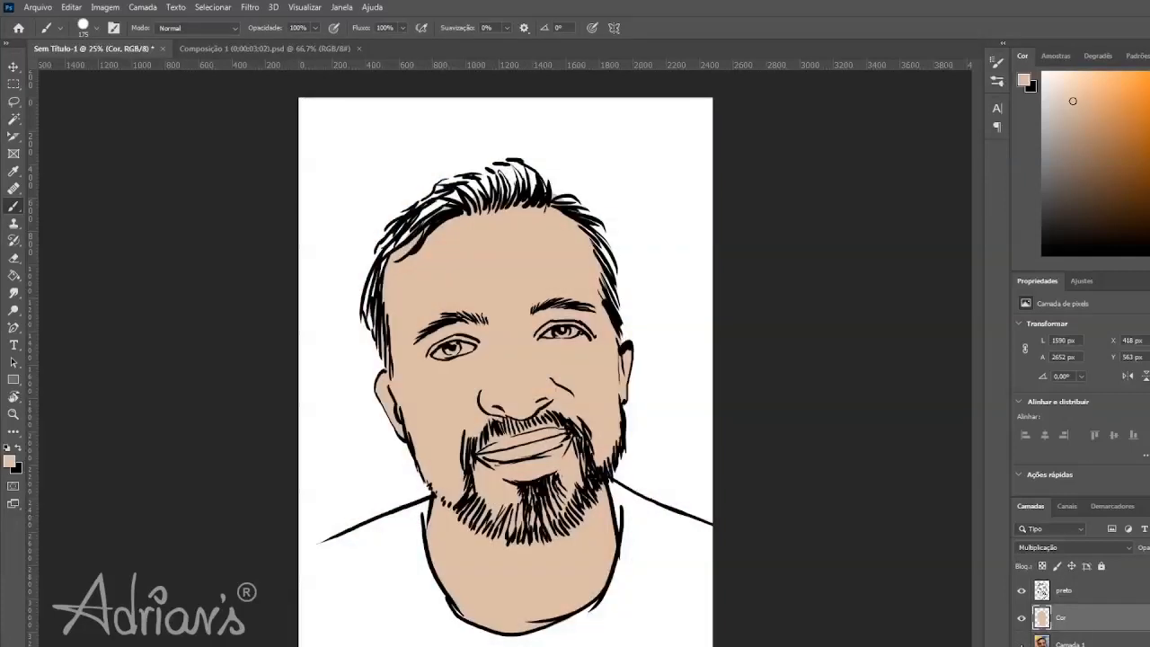
click(1022, 645)
click(1022, 644)
click(1022, 645)
Raise the opacity of the photo layer Camada 1 and check the drawing with the photo hidden.
click(1111, 644)
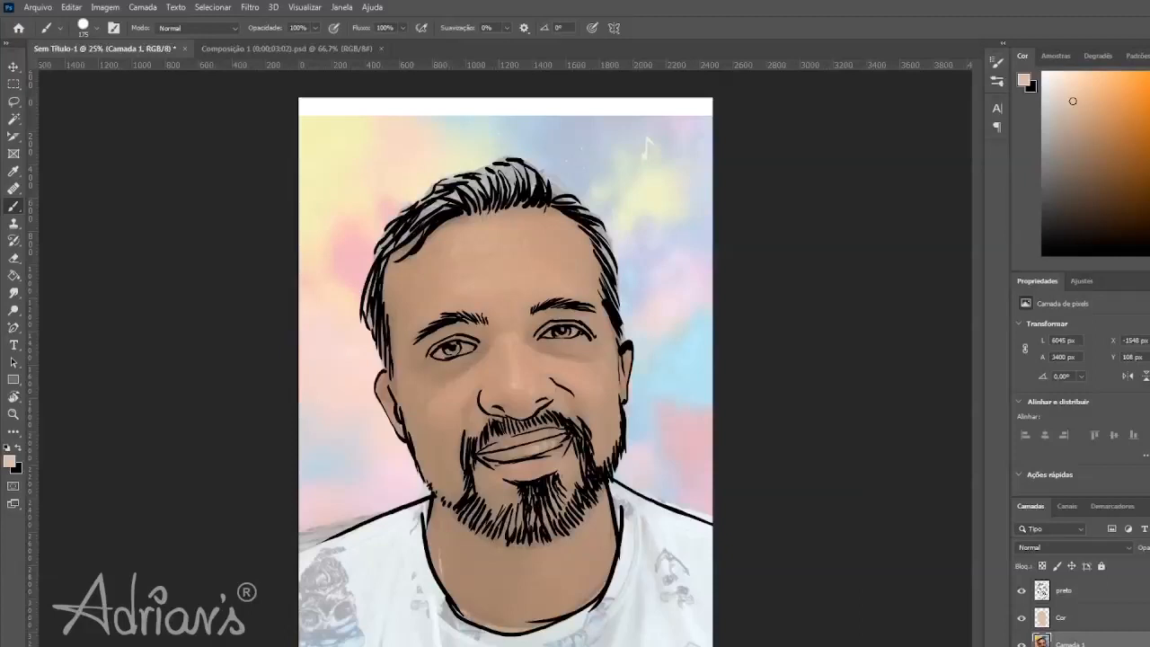
drag(1143, 549, 1149, 549)
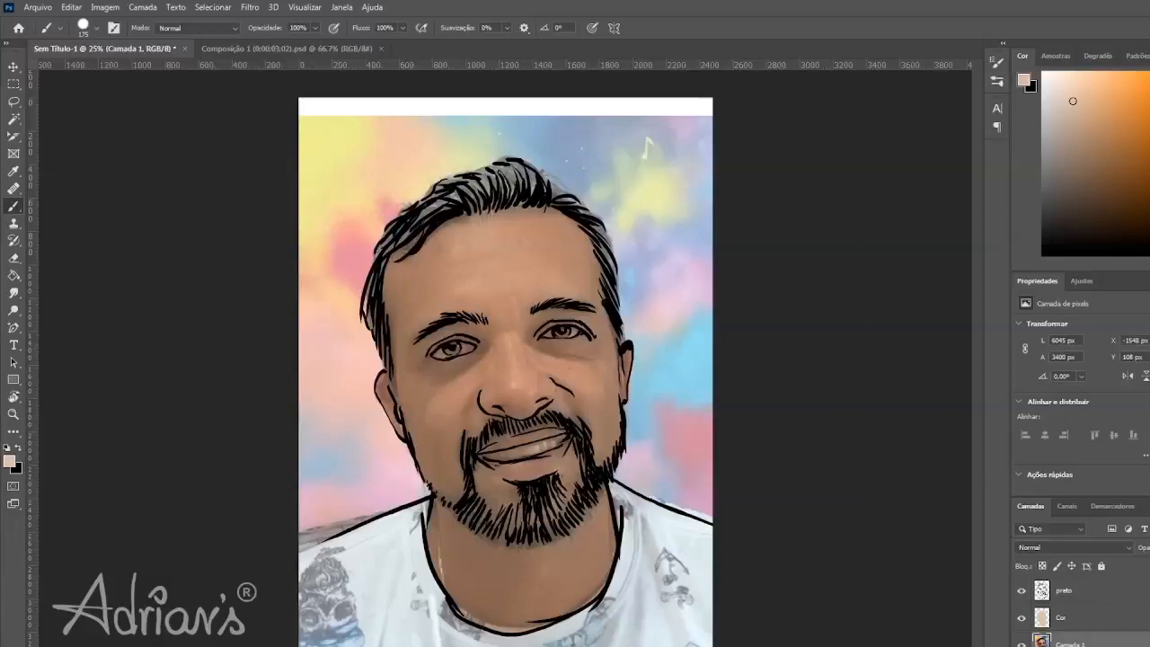
click(1022, 645)
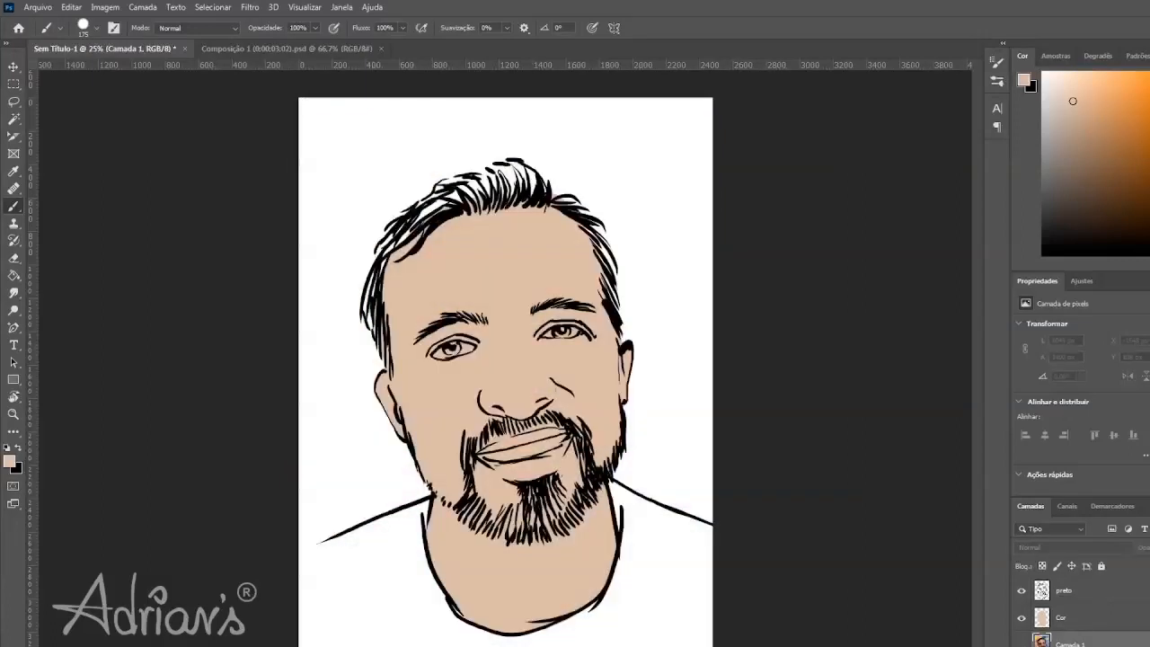
click(1022, 644)
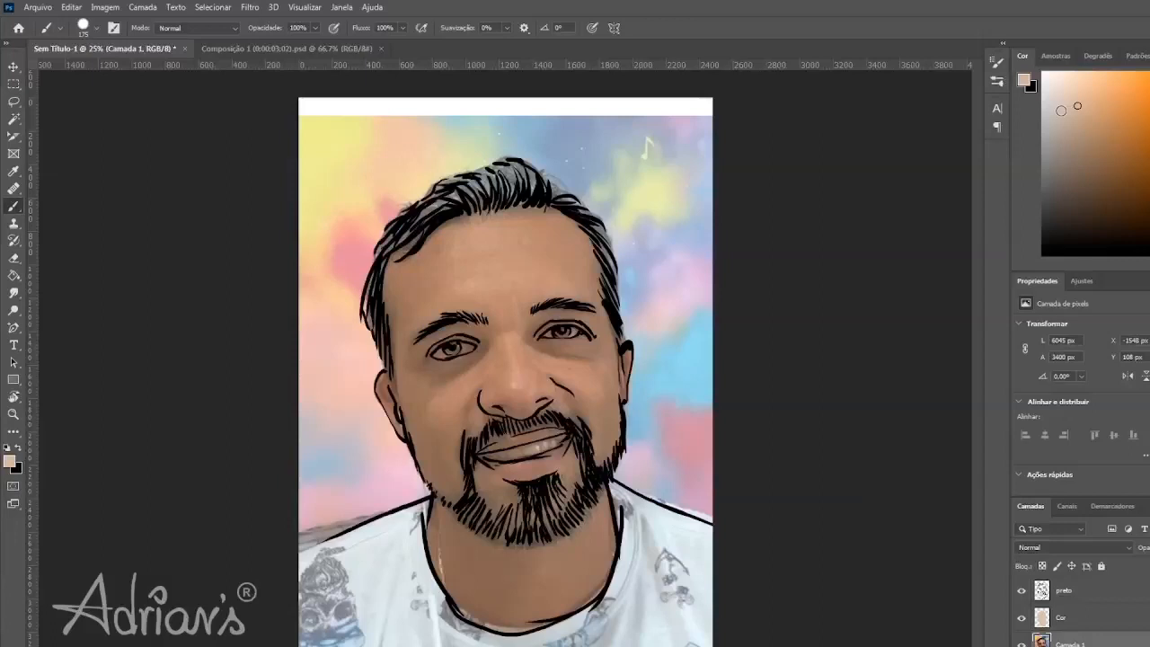
On the Cor layer, shade the forehead edges, cheeks and neck with a slightly darker skin tone and a 125 px brush.
mouse_move(543, 241)
mouse_down()
mouse_move(532, 298)
mouse_move(559, 273)
mouse_up()
key(ctrl+z)
click(1094, 621)
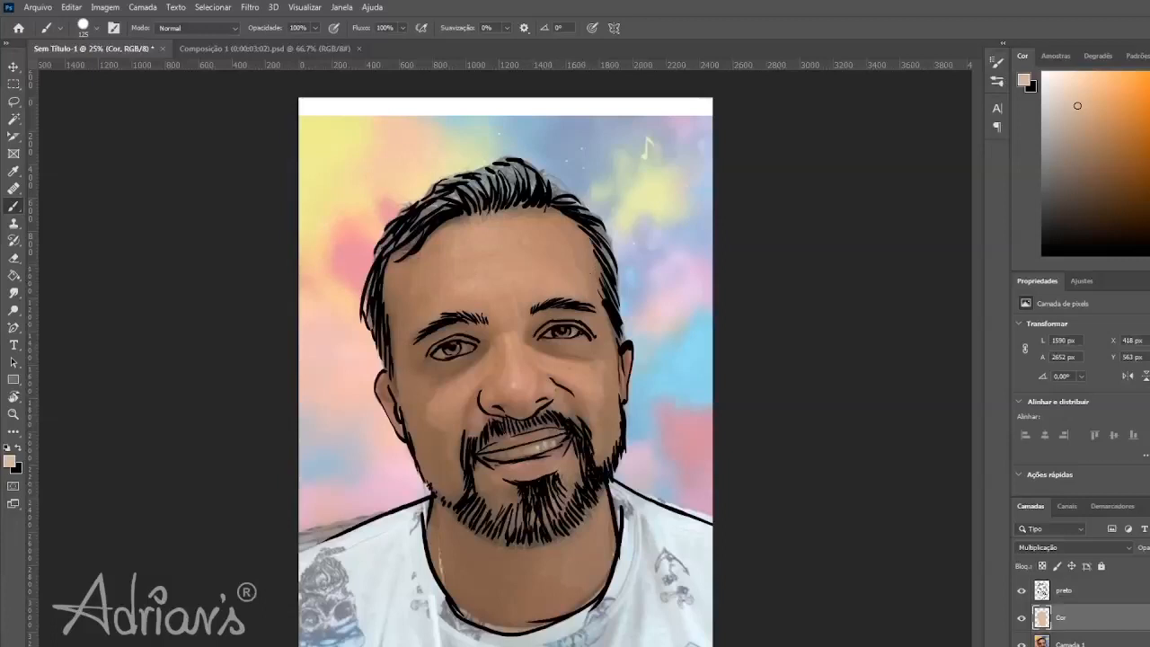
click(1022, 645)
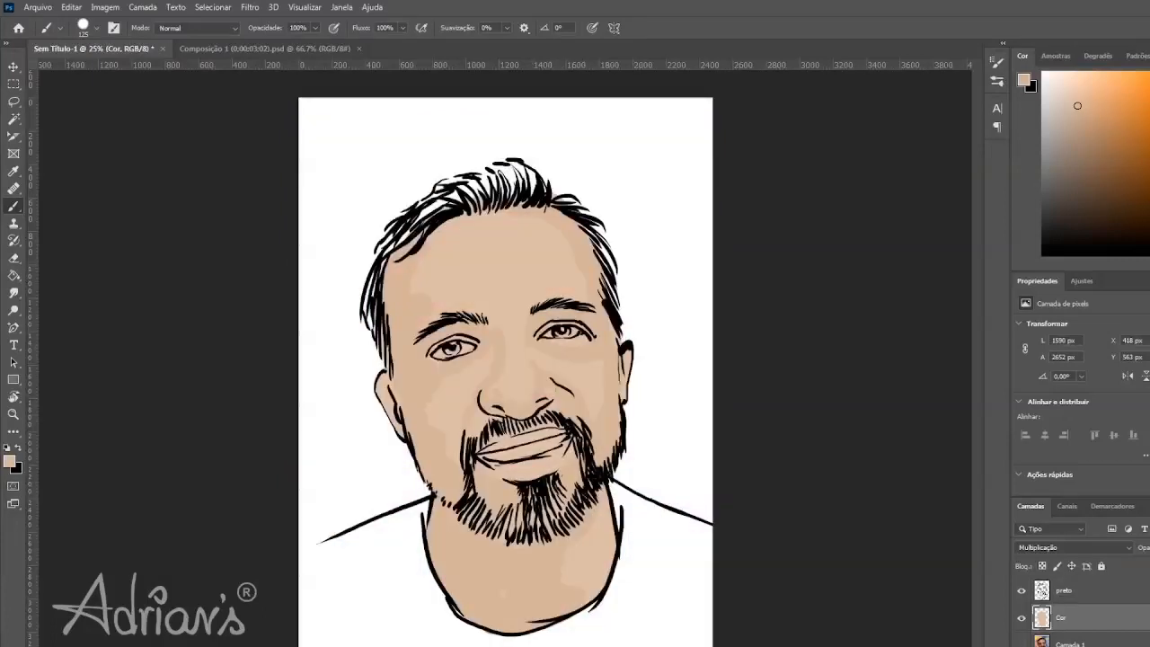
click(1022, 644)
click(1022, 644)
click(1022, 644)
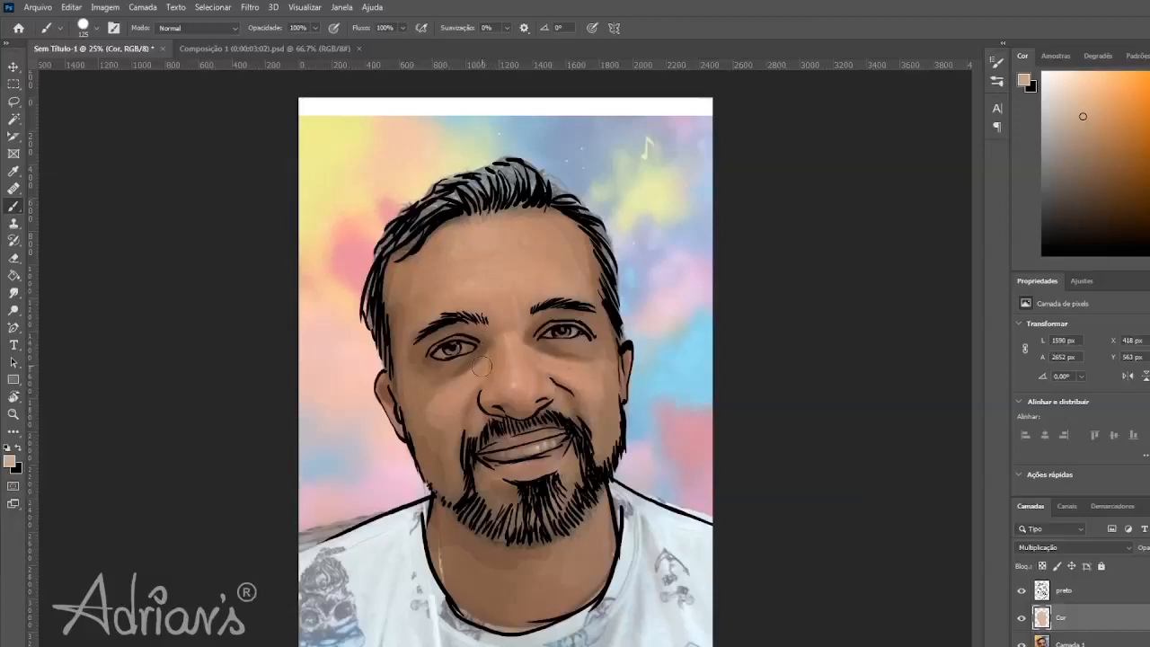
Deepen the shadows along the hairline, around the eyes and on the neck with progressively darker skin tones.
mouse_move(390, 276)
mouse_down()
mouse_move(419, 242)
mouse_move(538, 199)
mouse_up()
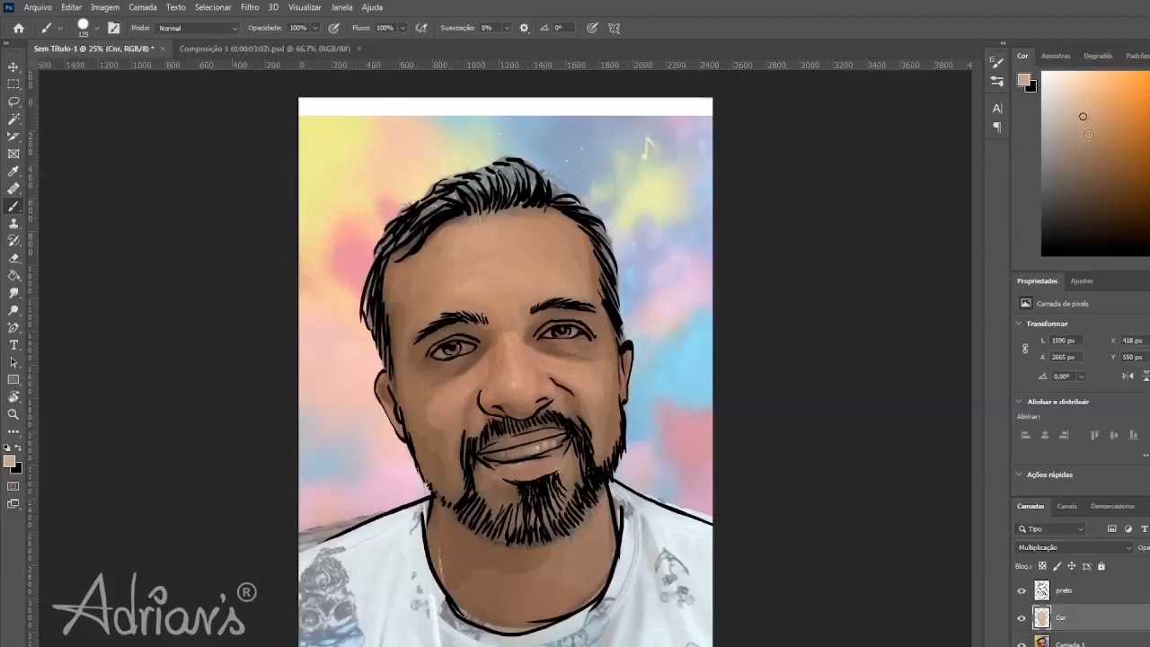
click(1088, 133)
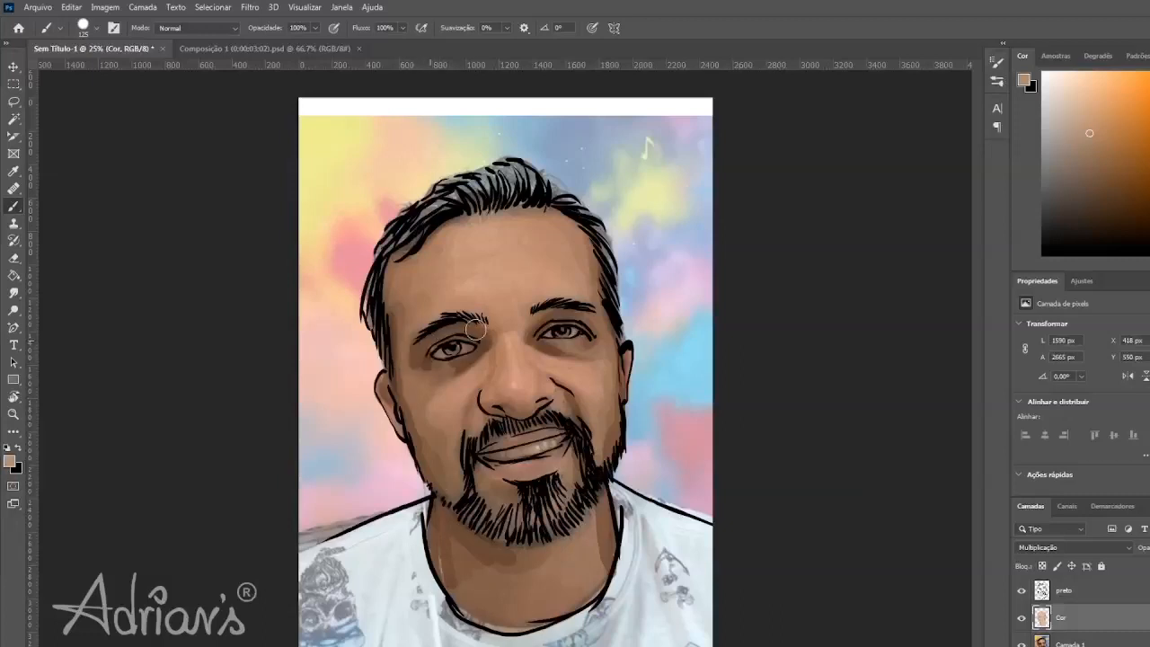
drag(451, 220, 485, 216)
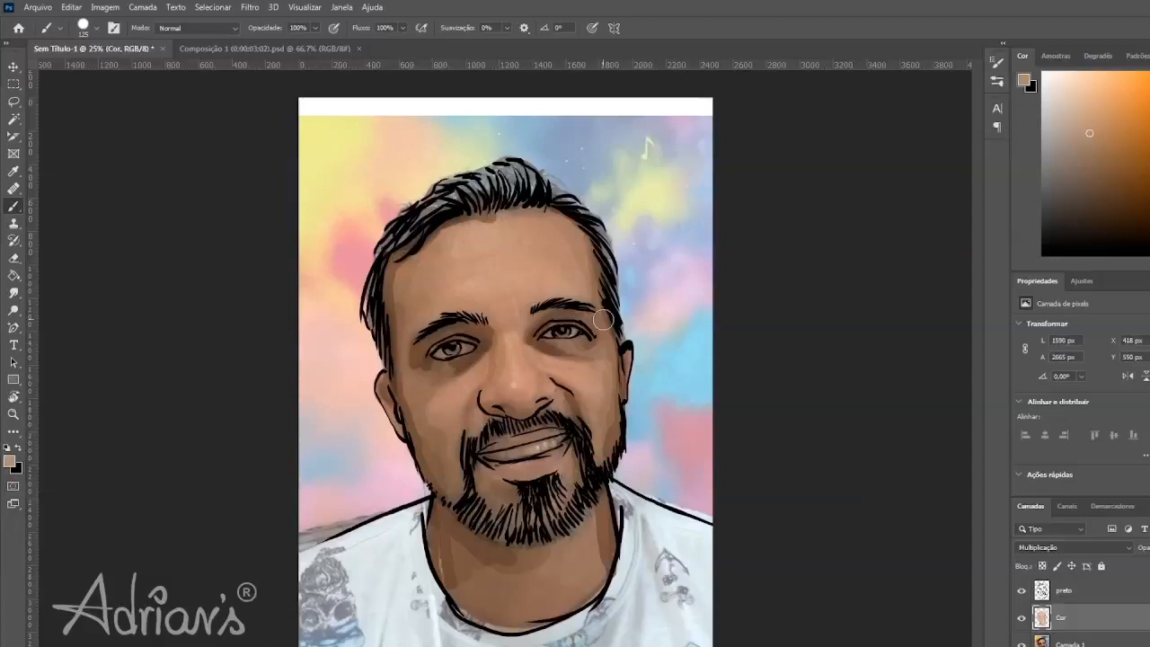
Hide the photo and extend skin tones sampled from the painting over the forehead, cheek and neck on the Cor layer.
click(1023, 641)
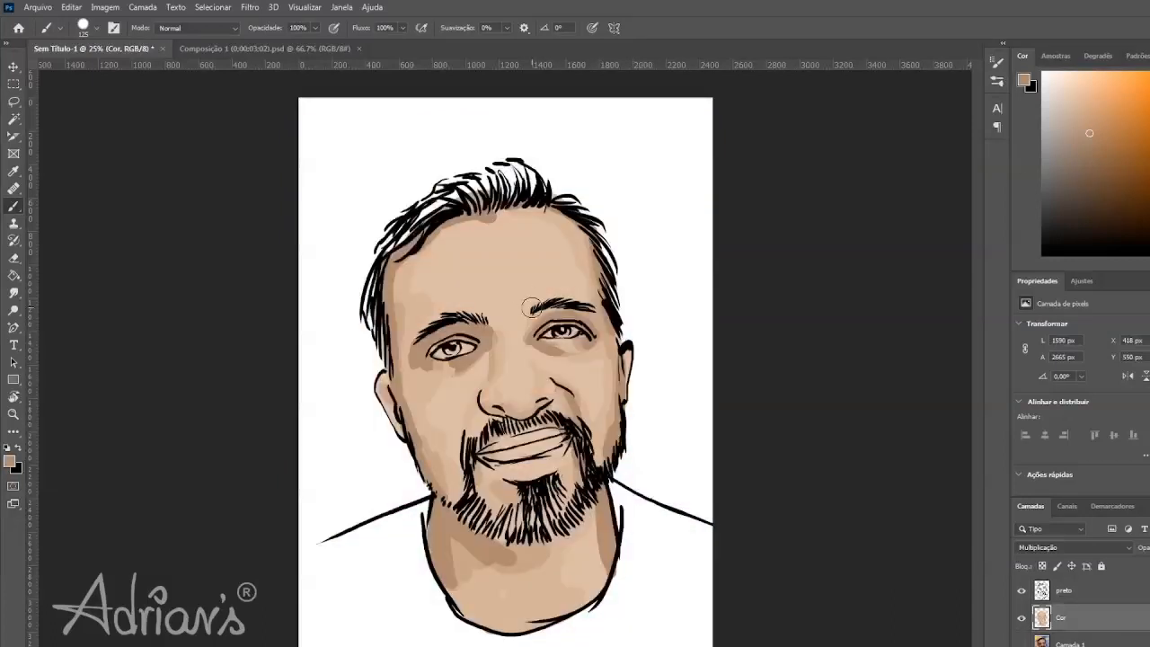
alt+click(401, 307)
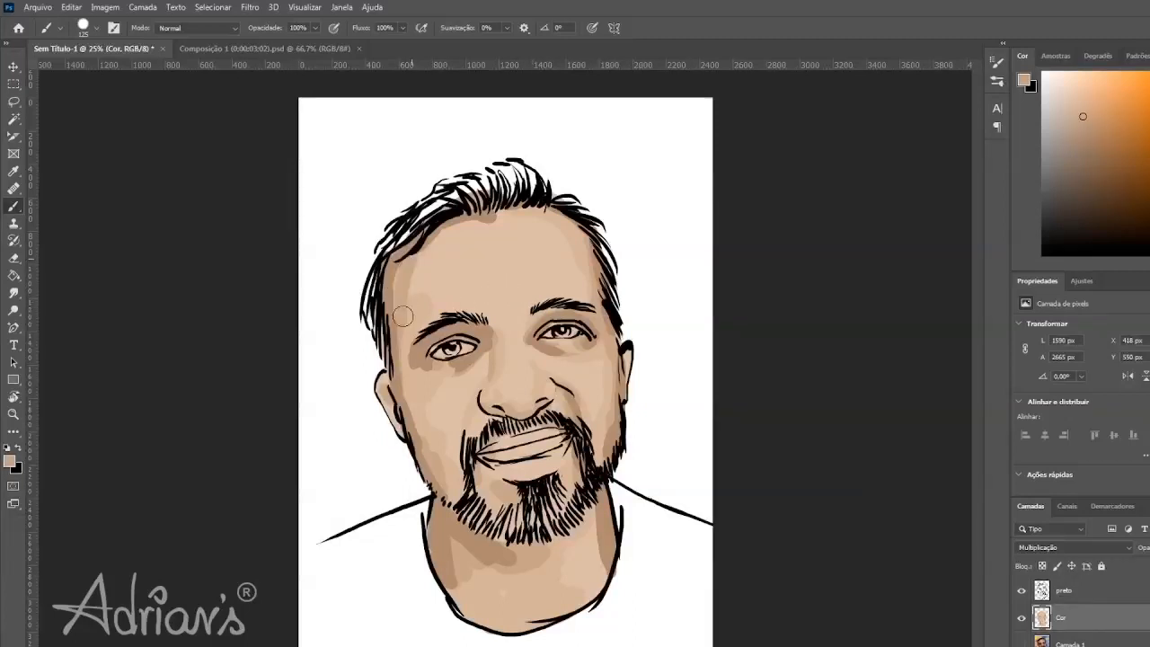
mouse_move(407, 282)
mouse_down()
mouse_move(428, 307)
mouse_move(424, 383)
mouse_move(444, 378)
mouse_move(435, 445)
mouse_up()
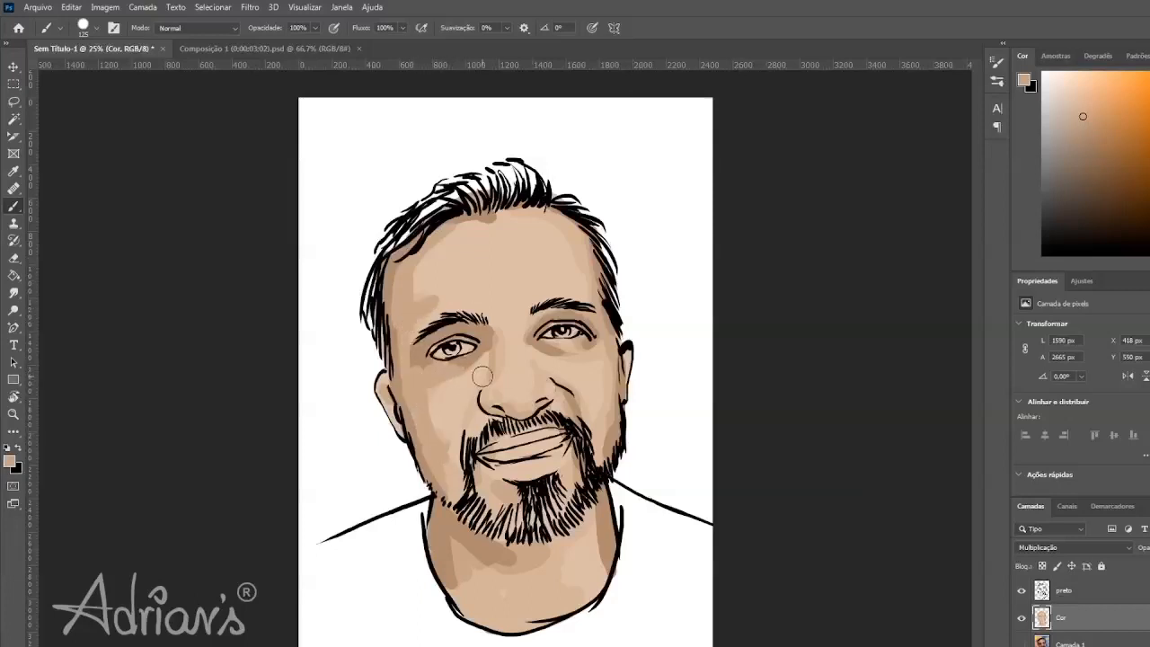
mouse_move(478, 388)
mouse_down()
mouse_move(462, 422)
mouse_move(424, 398)
mouse_move(449, 436)
mouse_move(458, 500)
mouse_up()
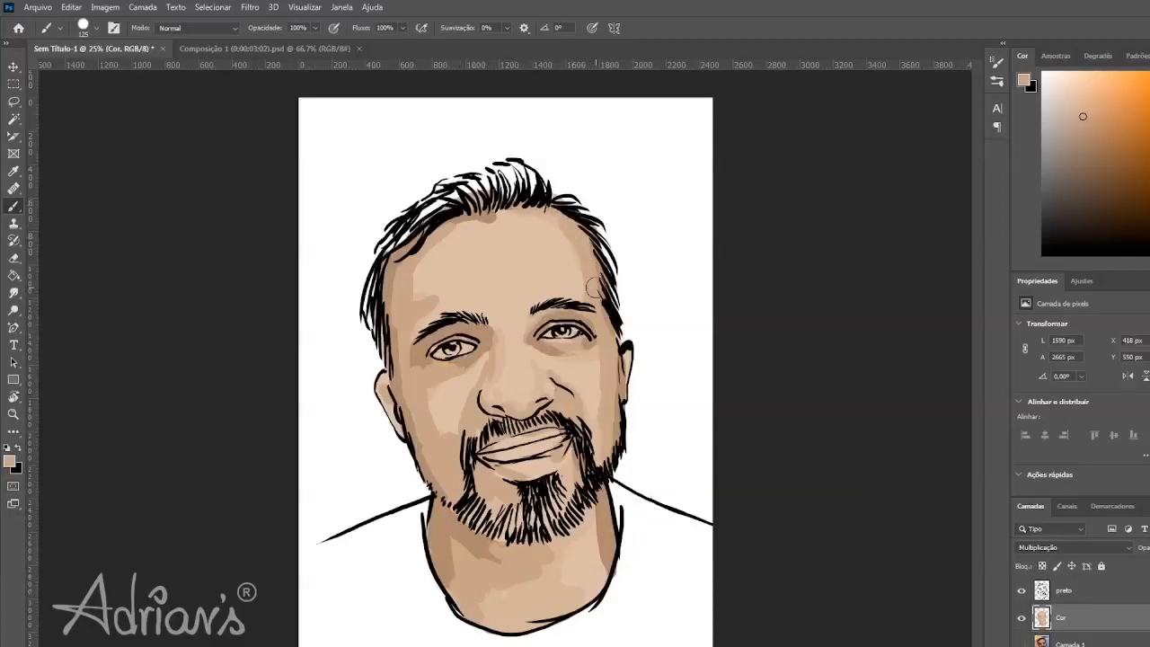
mouse_move(473, 224)
mouse_down()
mouse_move(442, 247)
mouse_move(423, 295)
mouse_move(421, 272)
mouse_move(452, 301)
mouse_up()
drag(407, 333, 447, 311)
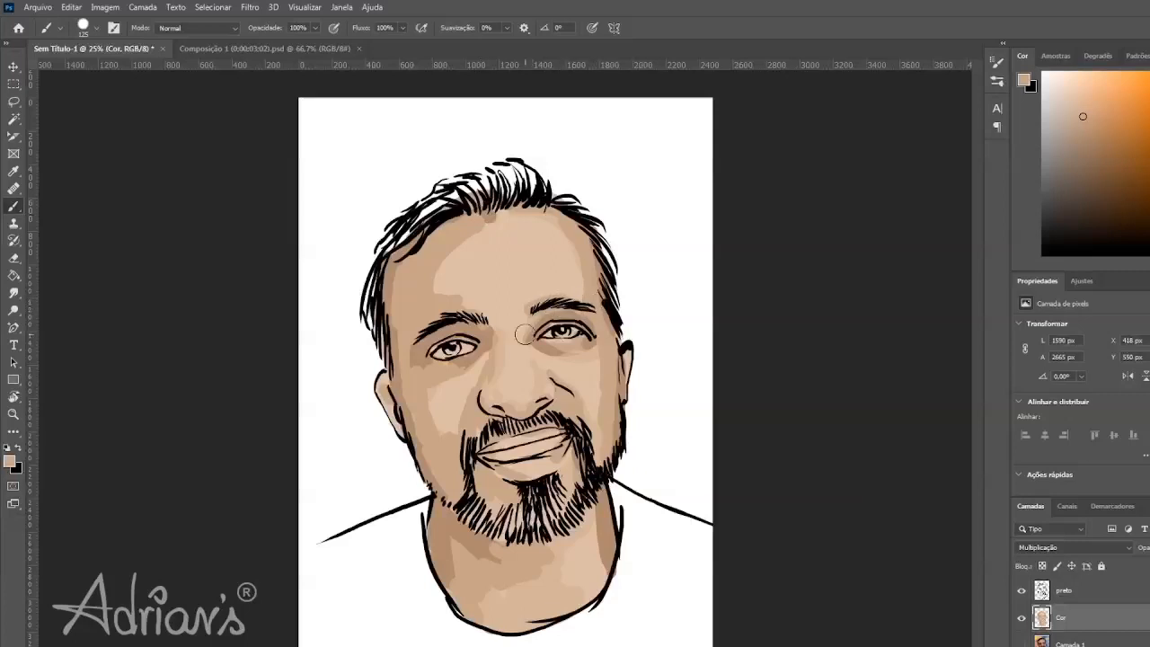
alt+click(505, 349)
drag(496, 221, 437, 285)
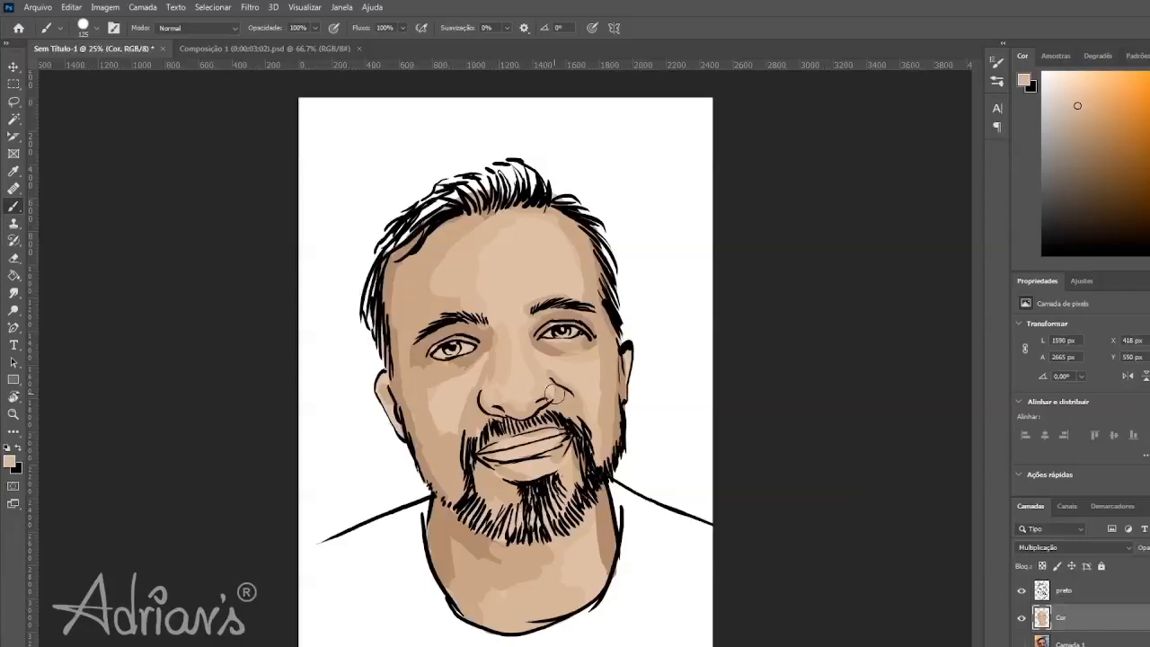
Toggle the Cor layer to check the colouring, then add a layer above it named deALHES.
click(1021, 620)
click(1021, 619)
key(ctrl+shift+alt+n)
double_click(1071, 617)
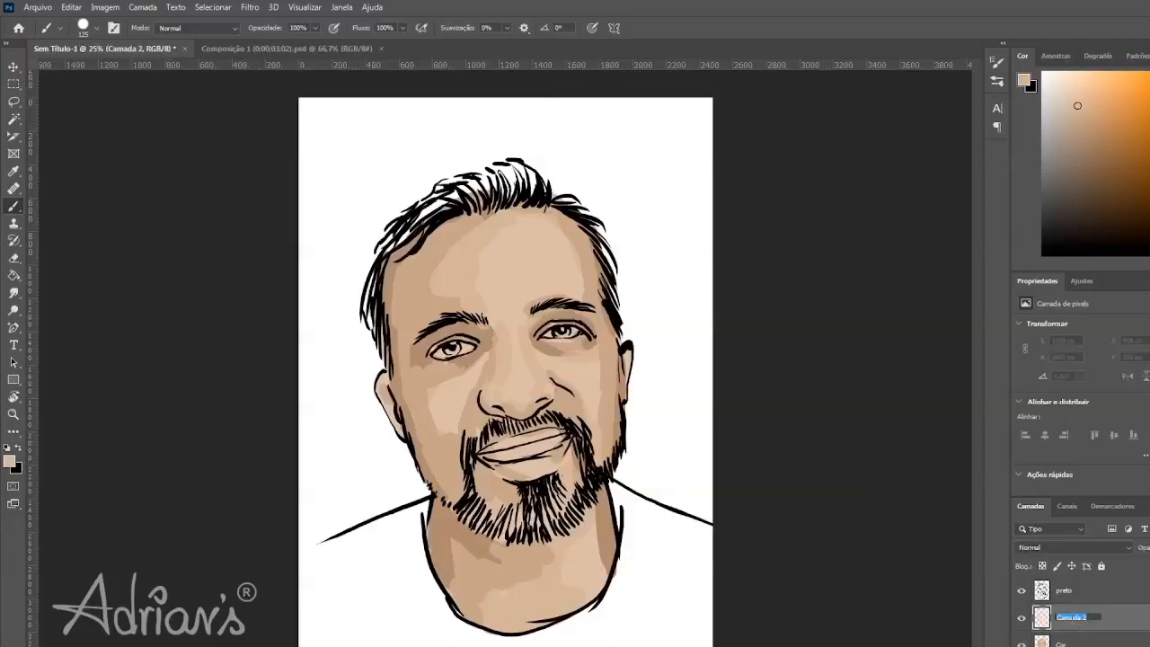
text(ds)
key(Return)
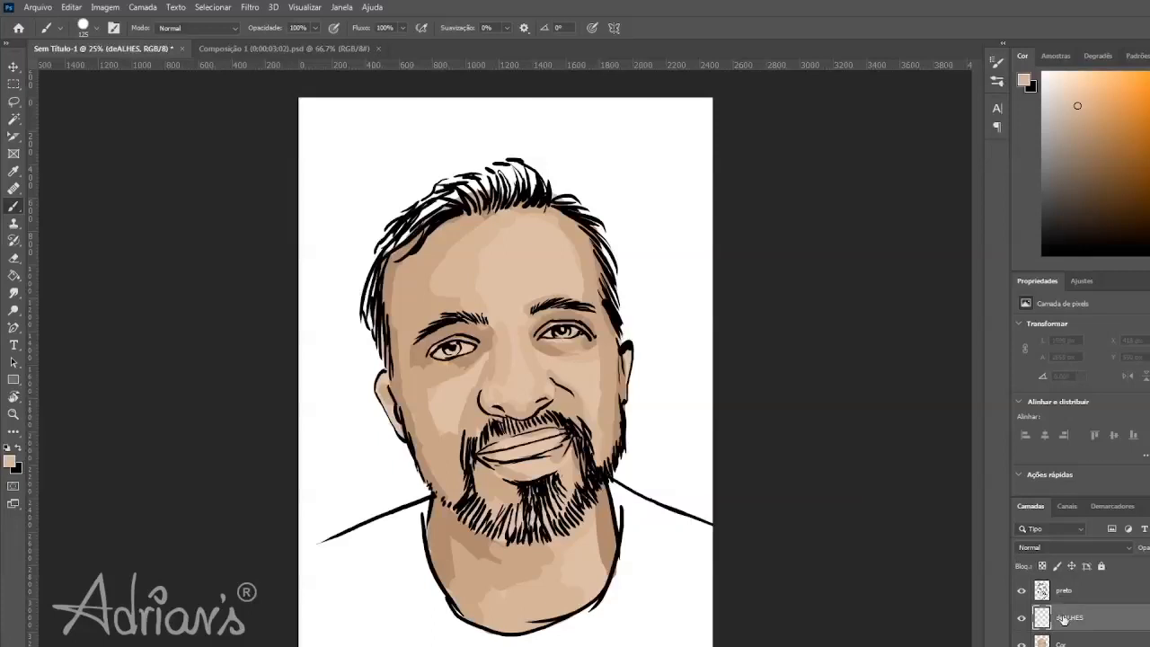
Paint the whites of both eyes light grey on the deALHES layer with a 50 px brush.
drag(1066, 101, 1040, 112)
drag(451, 351, 462, 349)
key(bracketleft)
key(bracketleft)
key(bracketleft)
key(bracketleft)
click(549, 333)
click(577, 330)
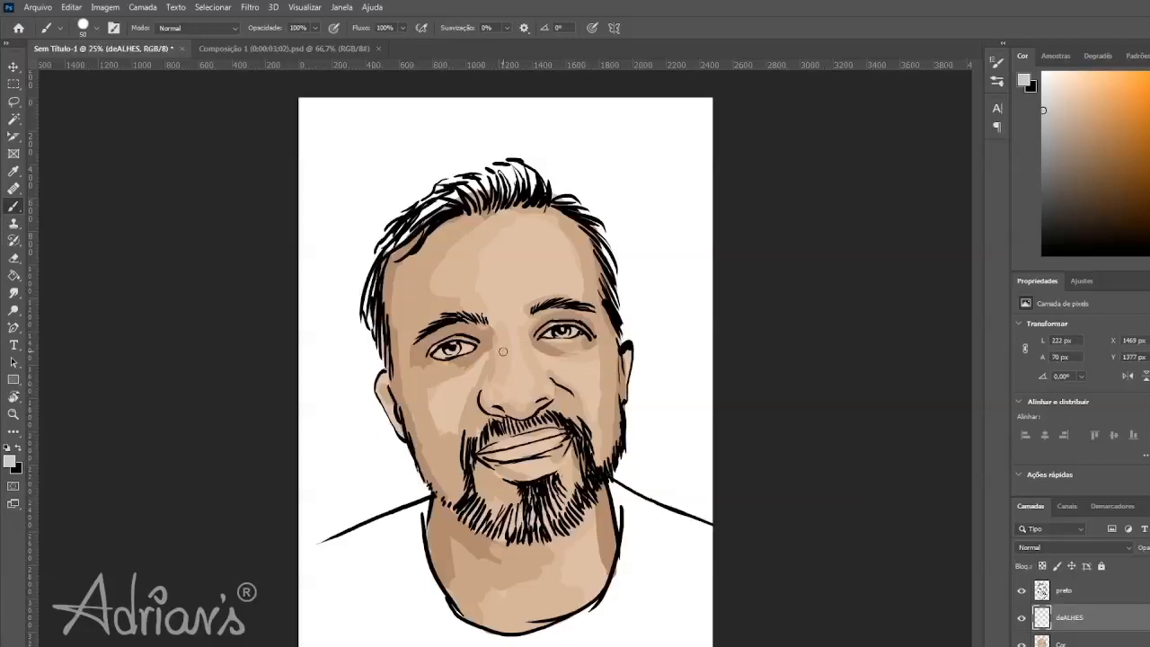
drag(441, 354, 456, 353)
Colour the irises of both eyes dark reddish brown on the deALHES layer.
click(1149, 244)
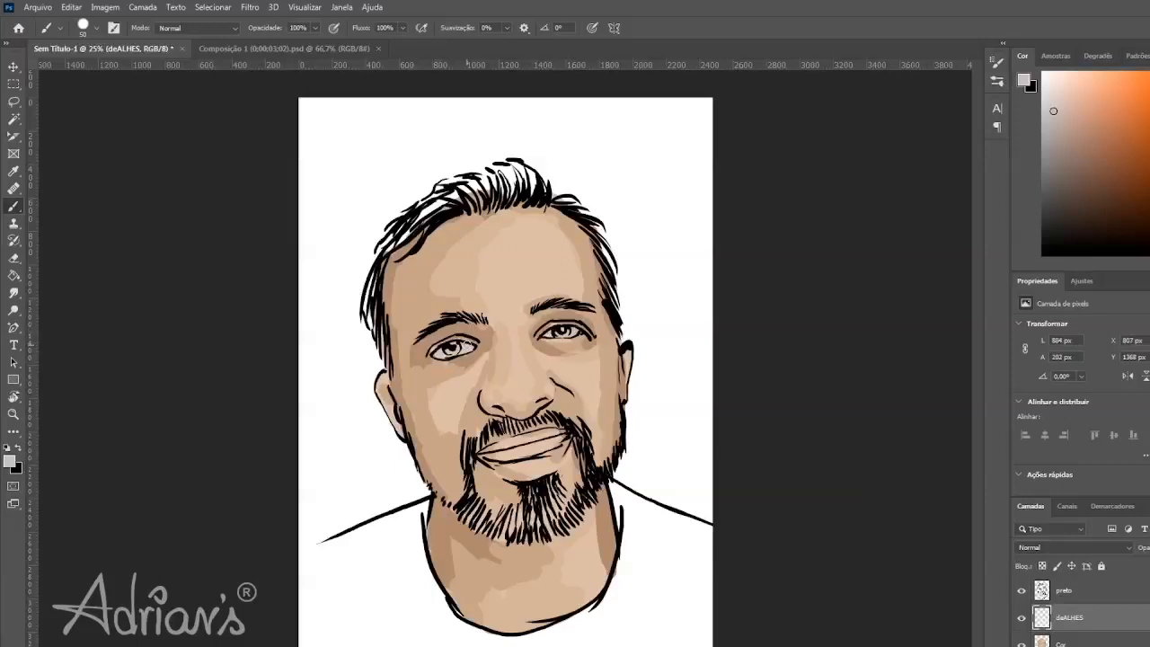
drag(1052, 97, 1047, 87)
drag(1093, 188, 1111, 206)
click(1121, 202)
drag(570, 332, 561, 333)
drag(447, 348, 457, 352)
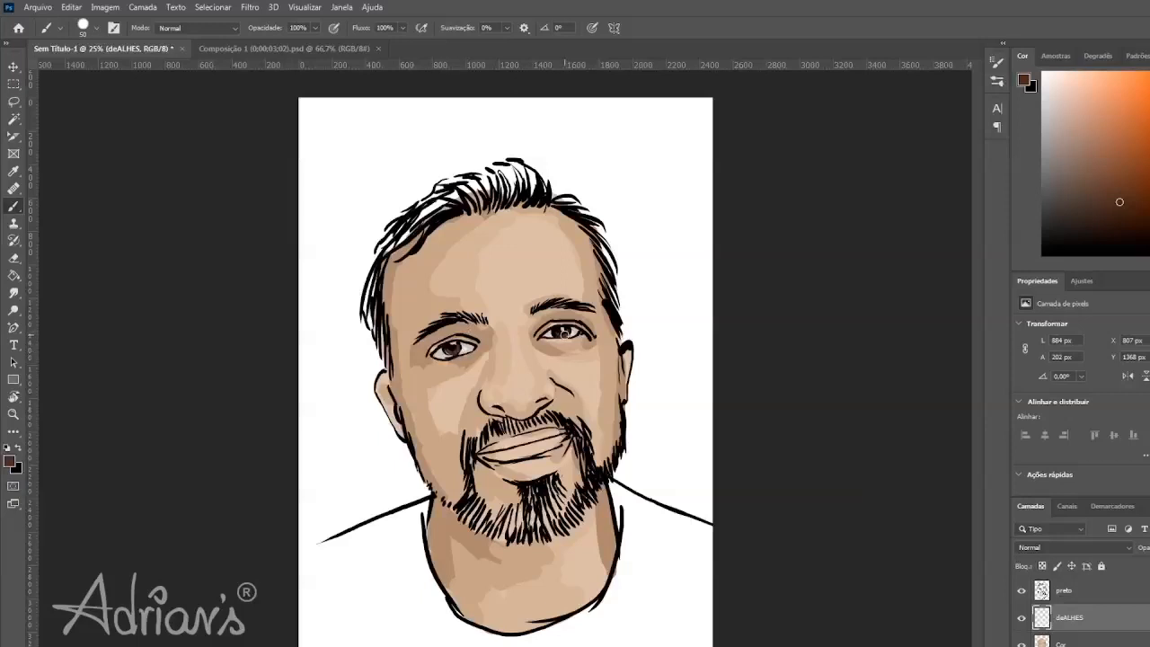
Paint the teeth near-white and shade them with light grey on the deALHES layer.
drag(1056, 81, 1036, 61)
drag(1059, 140, 1058, 109)
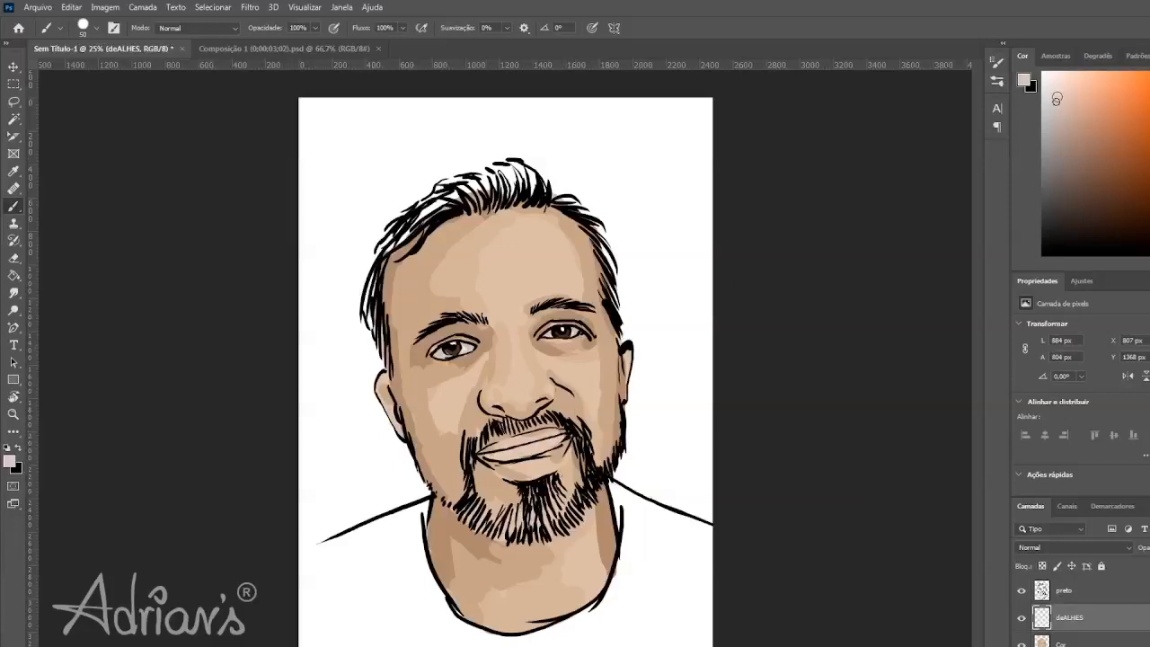
click(1049, 99)
click(1045, 82)
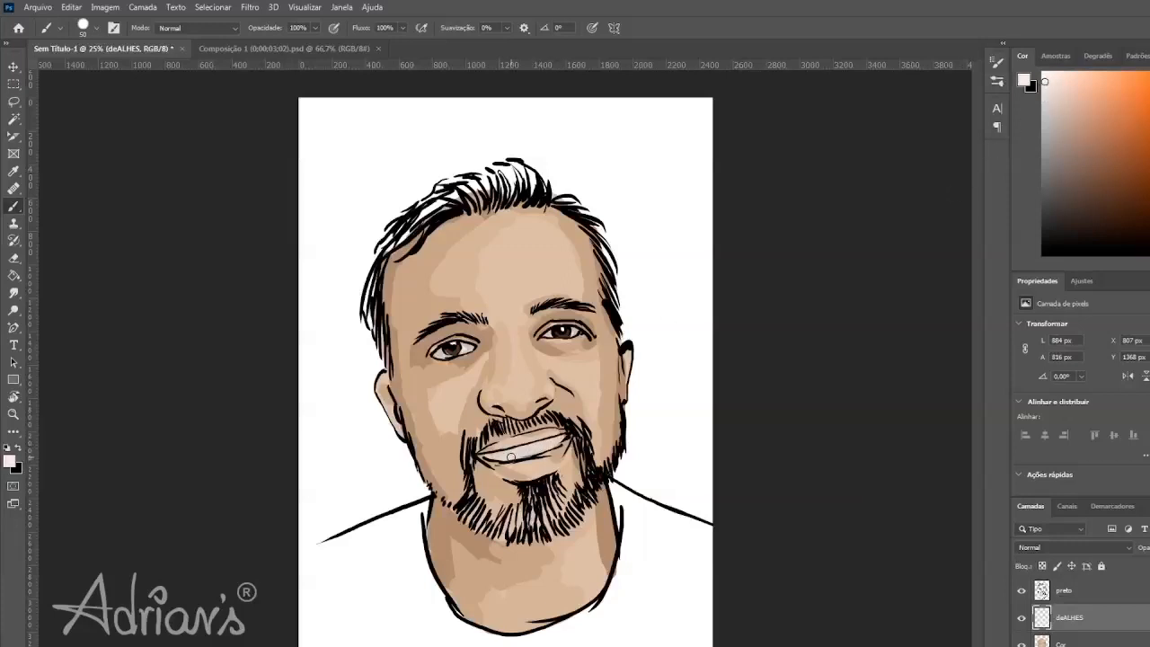
drag(530, 447, 547, 444)
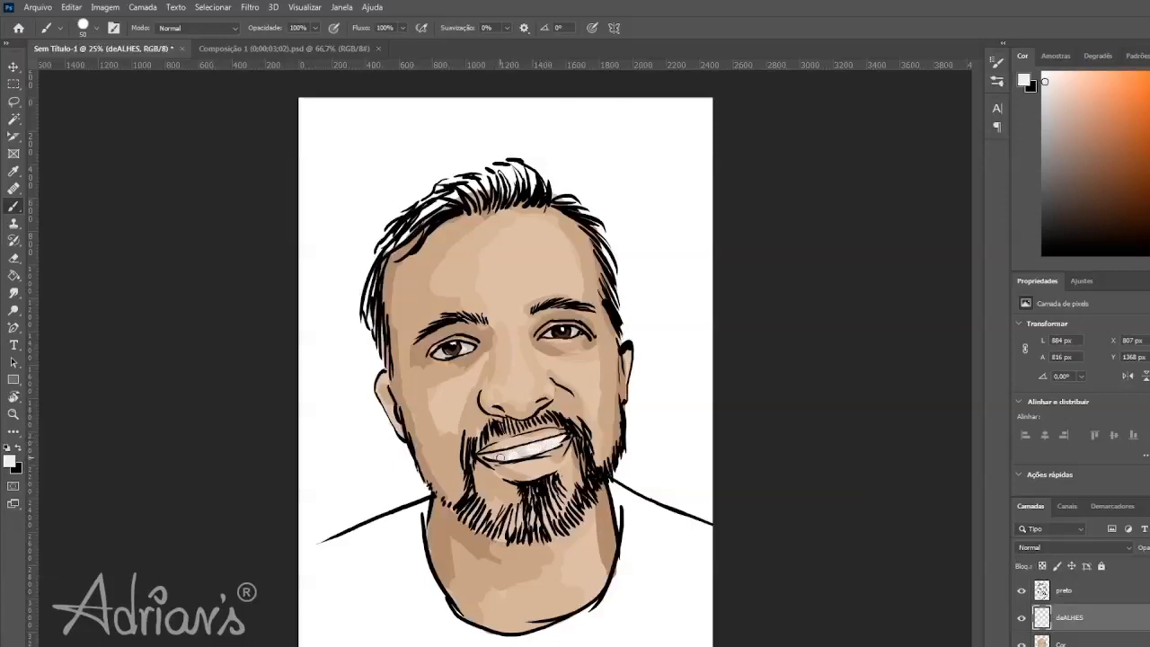
click(1045, 113)
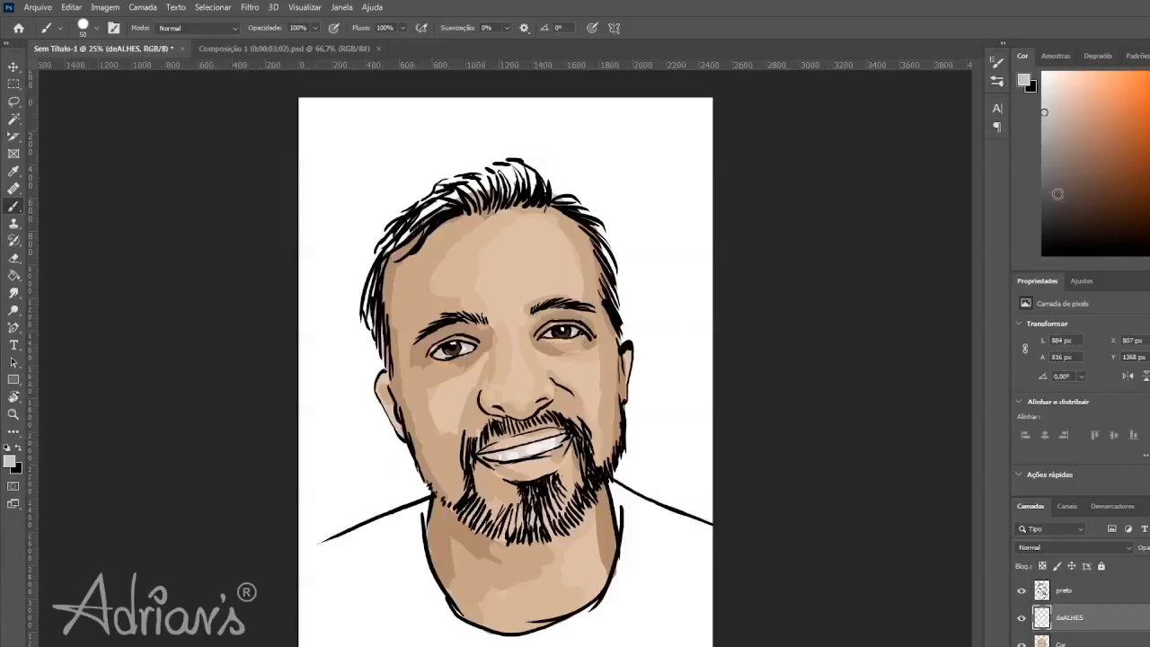
Fill the hair with dark grey tones between the black strands, from the crown down to both temples.
mouse_move(1061, 192)
mouse_down()
mouse_move(1049, 211)
mouse_move(1042, 194)
mouse_up()
mouse_move(559, 203)
mouse_down()
mouse_move(594, 233)
mouse_move(551, 192)
mouse_move(592, 218)
mouse_move(615, 286)
mouse_move(595, 222)
mouse_move(614, 280)
mouse_move(605, 258)
mouse_move(608, 300)
mouse_up()
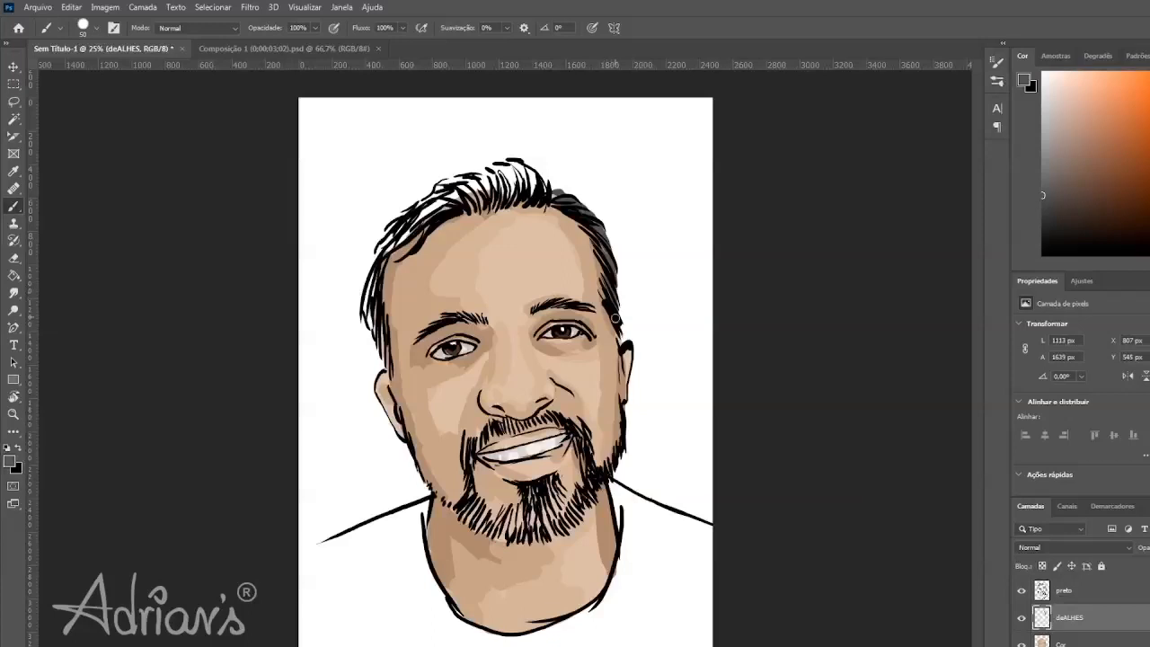
click(1043, 208)
mouse_move(506, 164)
mouse_down()
mouse_move(528, 191)
mouse_move(512, 165)
mouse_move(547, 189)
mouse_move(530, 165)
mouse_move(498, 166)
mouse_move(525, 181)
mouse_move(511, 194)
mouse_move(496, 169)
mouse_move(502, 192)
mouse_move(478, 178)
mouse_move(475, 205)
mouse_move(531, 203)
mouse_move(558, 187)
mouse_move(576, 200)
mouse_up()
mouse_move(469, 194)
mouse_down()
mouse_move(435, 205)
mouse_move(490, 169)
mouse_move(433, 209)
mouse_move(409, 234)
mouse_move(452, 209)
mouse_move(392, 264)
mouse_move(431, 226)
mouse_move(394, 259)
mouse_move(412, 219)
mouse_move(380, 249)
mouse_move(374, 263)
mouse_move(404, 235)
mouse_move(378, 268)
mouse_move(387, 365)
mouse_up()
click(1057, 216)
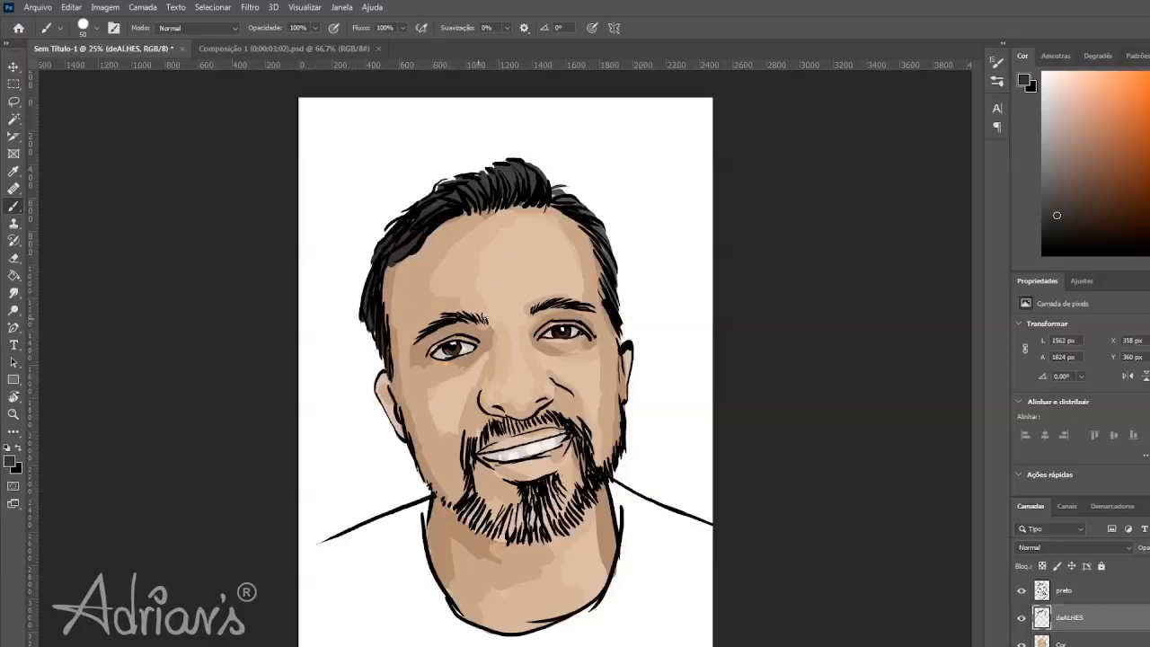
mouse_move(547, 196)
mouse_down()
mouse_move(581, 200)
mouse_move(591, 218)
mouse_up()
Add light grey highlight strands to the top and sides of the hair with a 35 px brush.
click(1052, 124)
drag(1050, 127, 1035, 106)
mouse_move(504, 167)
mouse_down()
mouse_move(523, 203)
mouse_move(523, 163)
mouse_move(530, 197)
mouse_move(495, 186)
mouse_move(489, 199)
mouse_move(460, 180)
mouse_move(470, 172)
mouse_move(484, 205)
mouse_move(532, 196)
mouse_up()
click(1045, 136)
mouse_move(454, 184)
mouse_down()
mouse_move(447, 208)
mouse_move(417, 220)
mouse_up()
drag(366, 306, 372, 326)
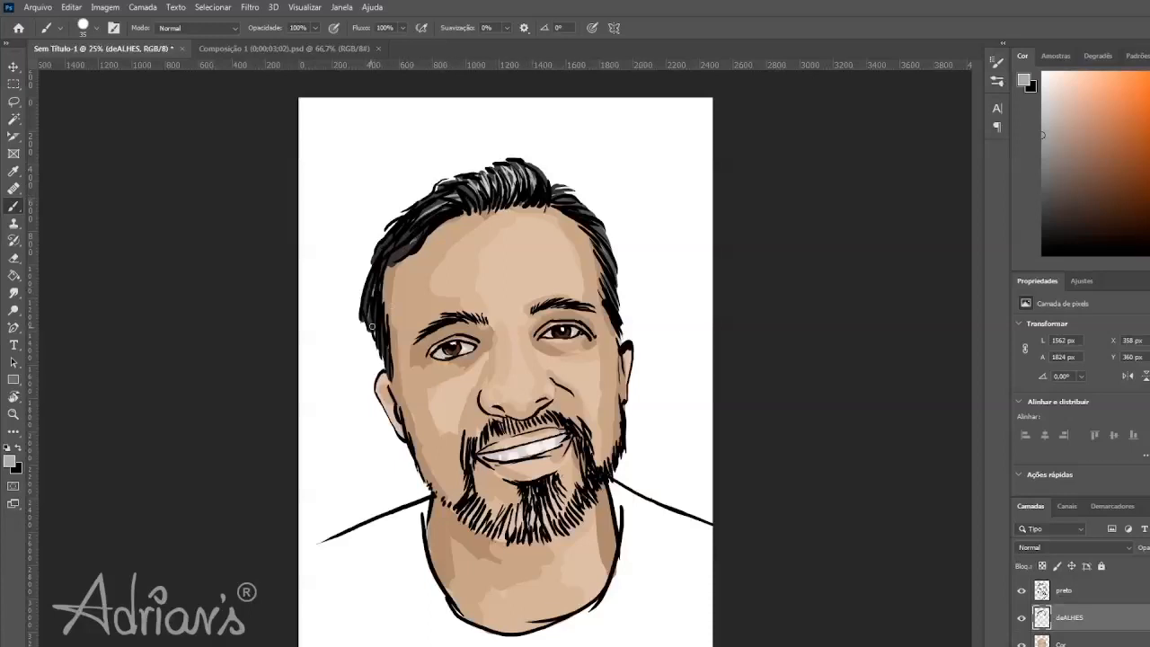
drag(586, 226, 611, 246)
drag(536, 167, 548, 184)
mouse_move(468, 191)
mouse_down()
mouse_move(479, 201)
mouse_move(531, 183)
mouse_up()
Add medium grey highlight strokes between the black hairs of the beard along the chin and jaw.
drag(483, 505, 503, 533)
click(1043, 182)
drag(489, 510, 492, 524)
drag(477, 509, 480, 523)
drag(490, 518, 508, 536)
mouse_move(510, 511)
mouse_down()
mouse_move(521, 537)
mouse_move(552, 539)
mouse_move(586, 504)
mouse_up()
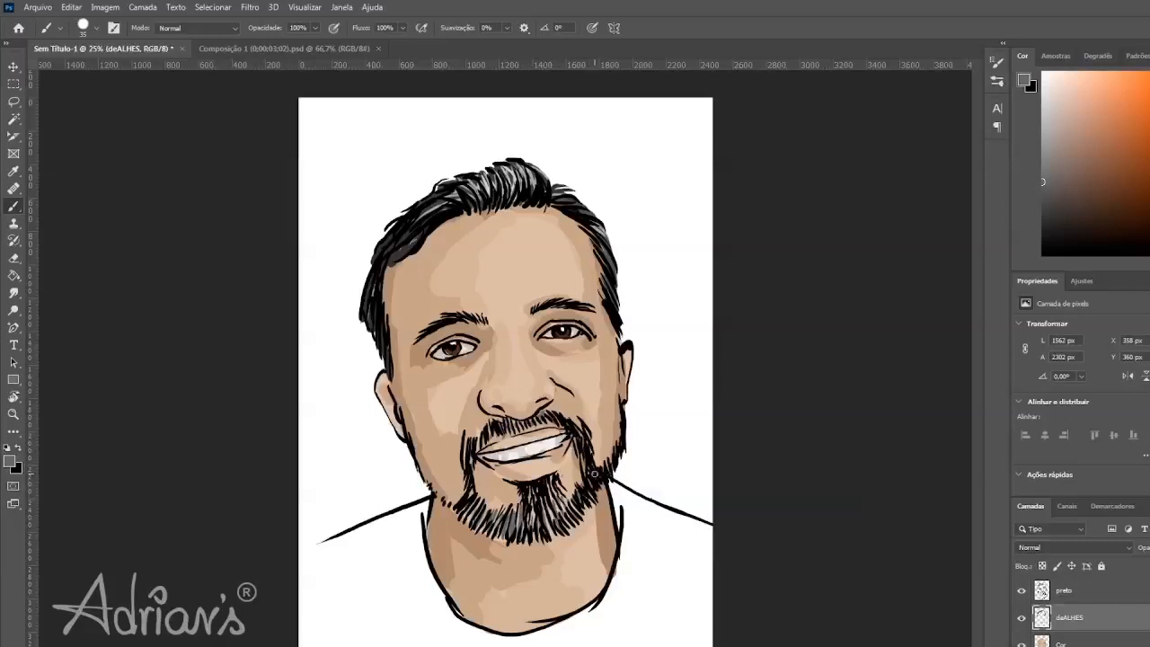
mouse_move(470, 496)
mouse_down()
mouse_move(466, 519)
mouse_move(473, 509)
mouse_move(535, 530)
mouse_up()
click(1043, 203)
Compare the drawing with the photo, add a hidden empty layer above Cor, and reselect Cor with the photo hidden.
click(1022, 645)
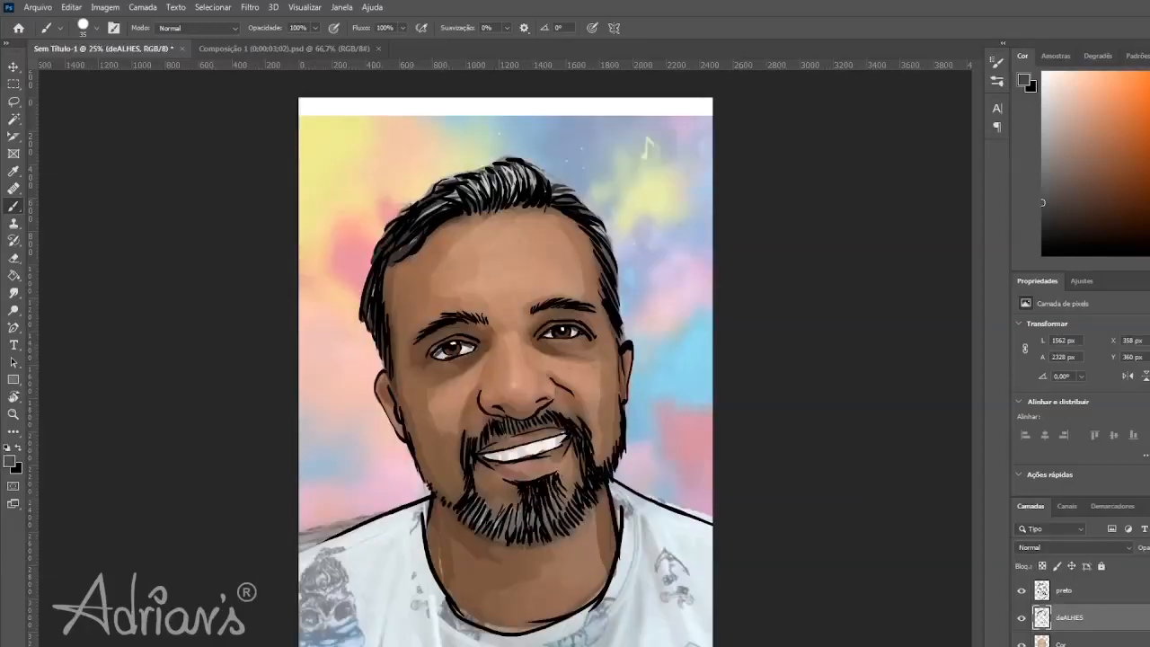
click(1022, 644)
click(1022, 644)
click(1065, 643)
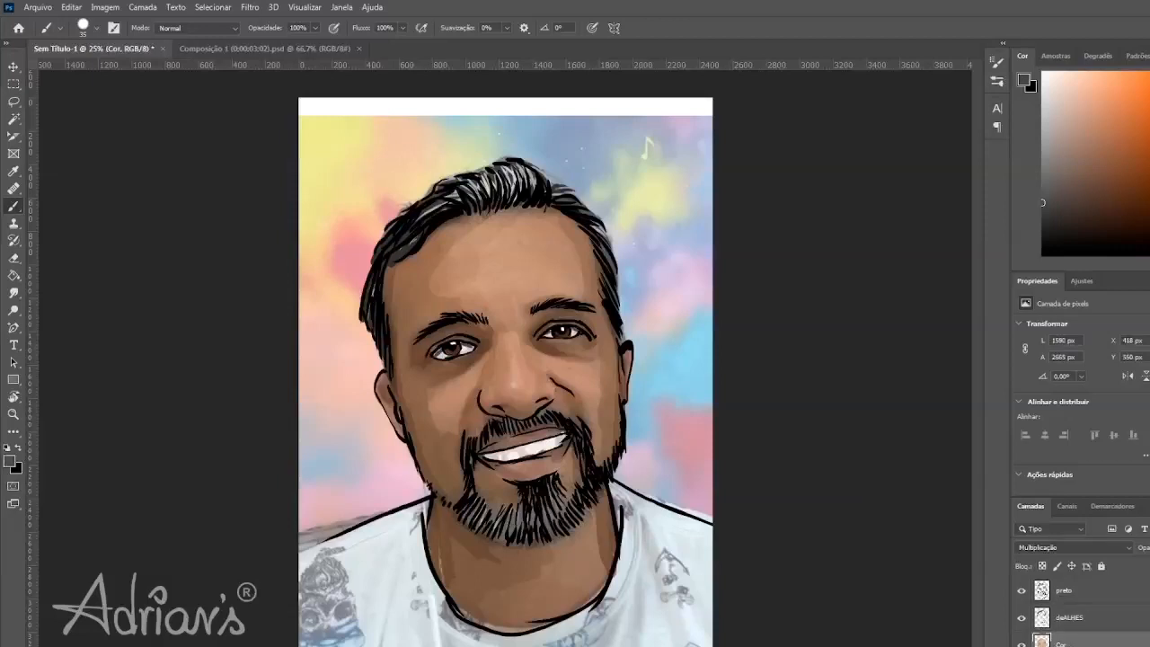
key(ctrl+shift+alt+n)
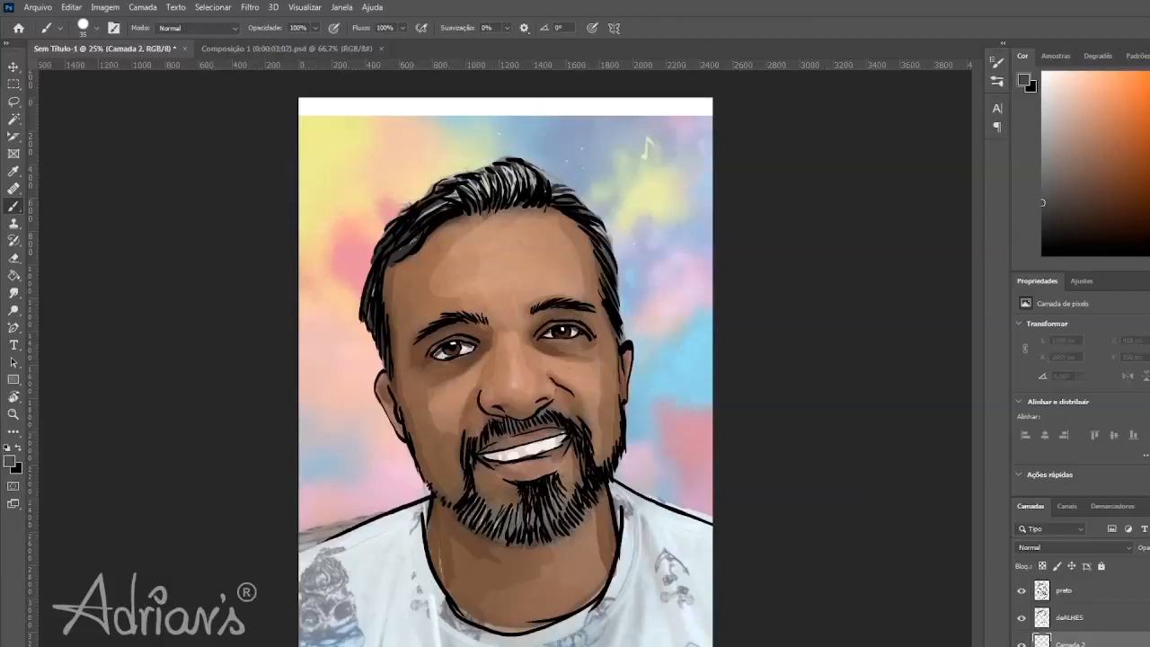
click(1022, 645)
click(1064, 646)
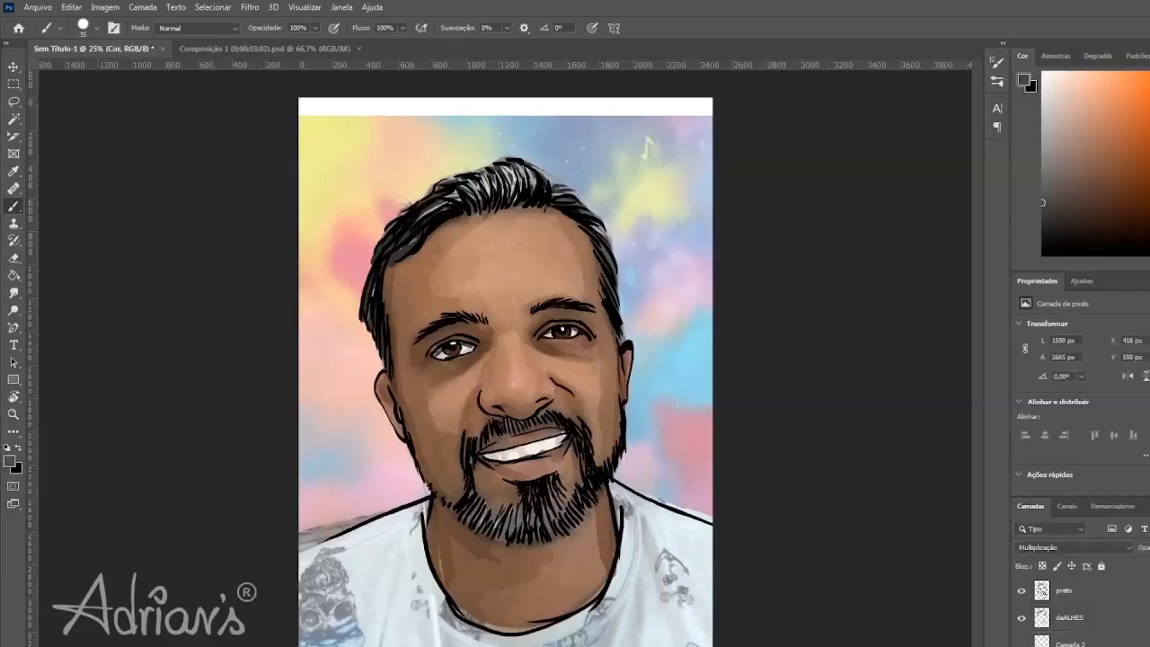
click(1022, 646)
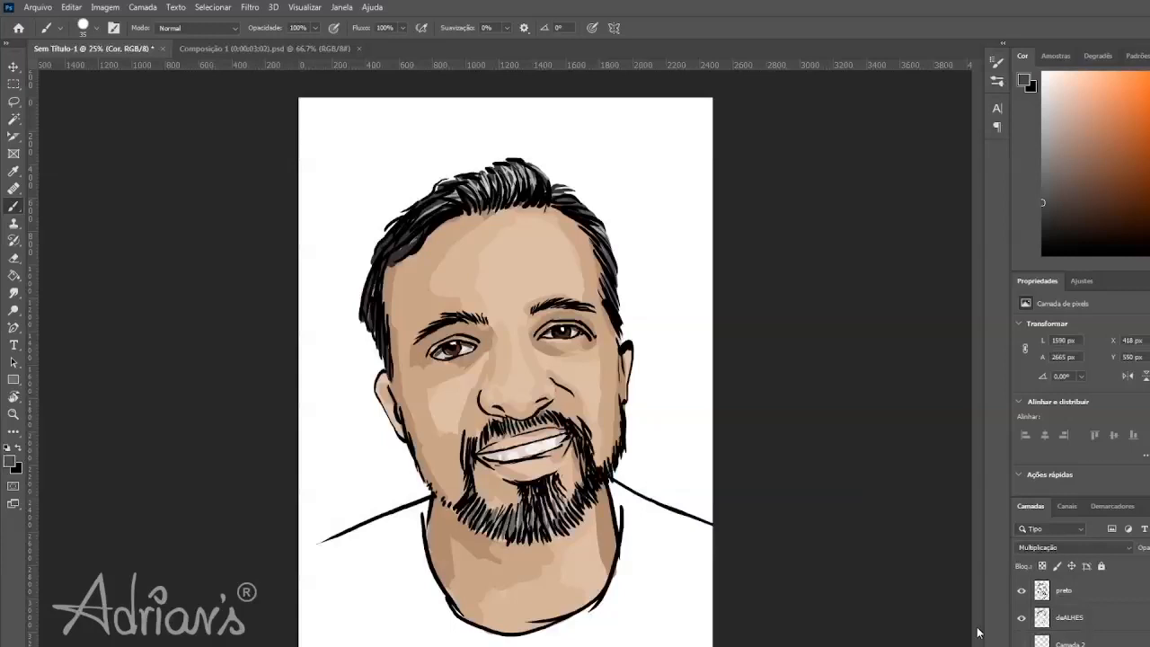
Paint pale skin highlights on the forehead, nose and cheeks of the Cor layer using a 60 px brush at 40% opacity.
alt+click(547, 257)
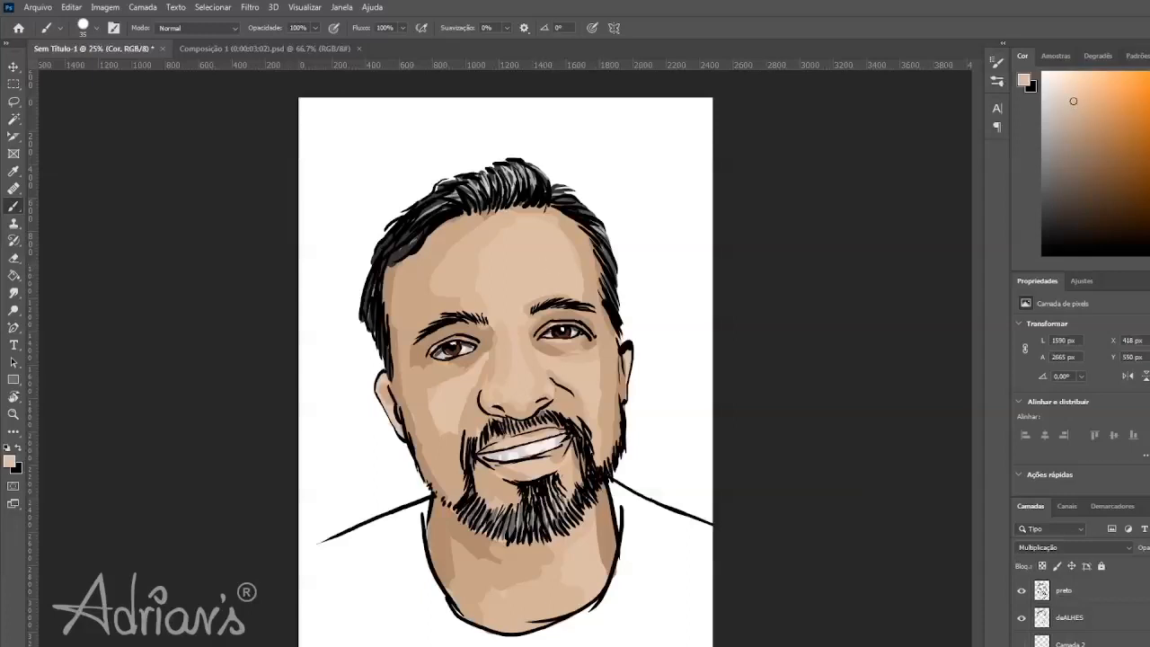
click(1076, 101)
click(1068, 90)
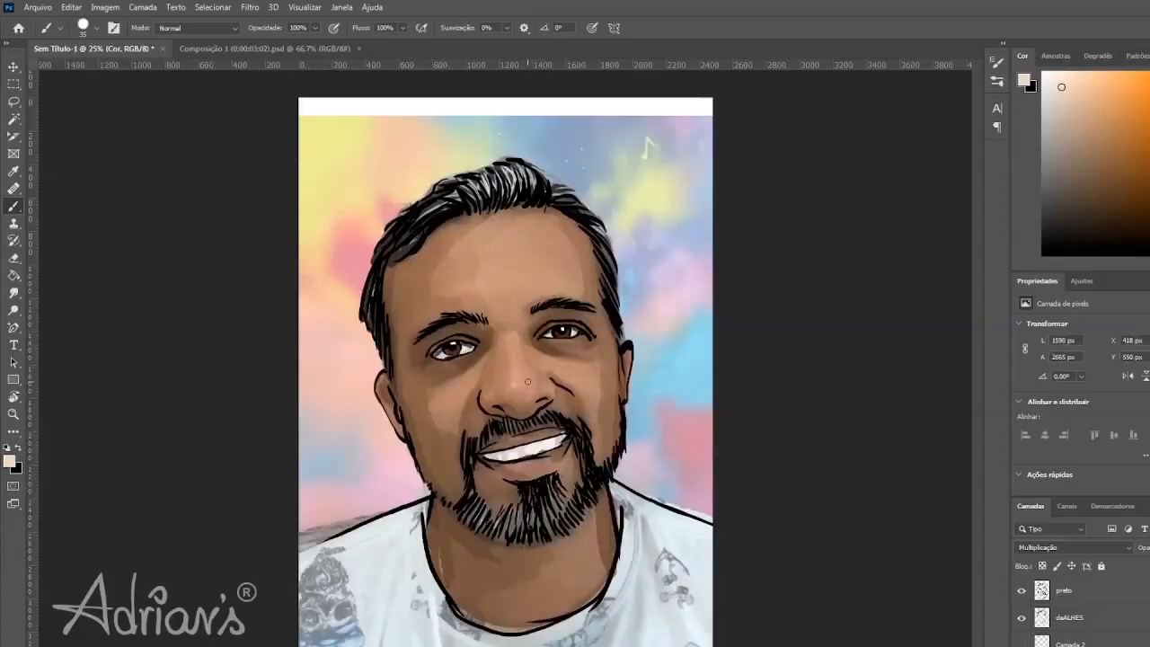
key(bracketright)
key(bracketright)
key(bracketright)
key(bracketright)
key(bracketright)
key(bracketright)
key(9)
key(0)
key(4)
key(Return)
text(40)
key(Return)
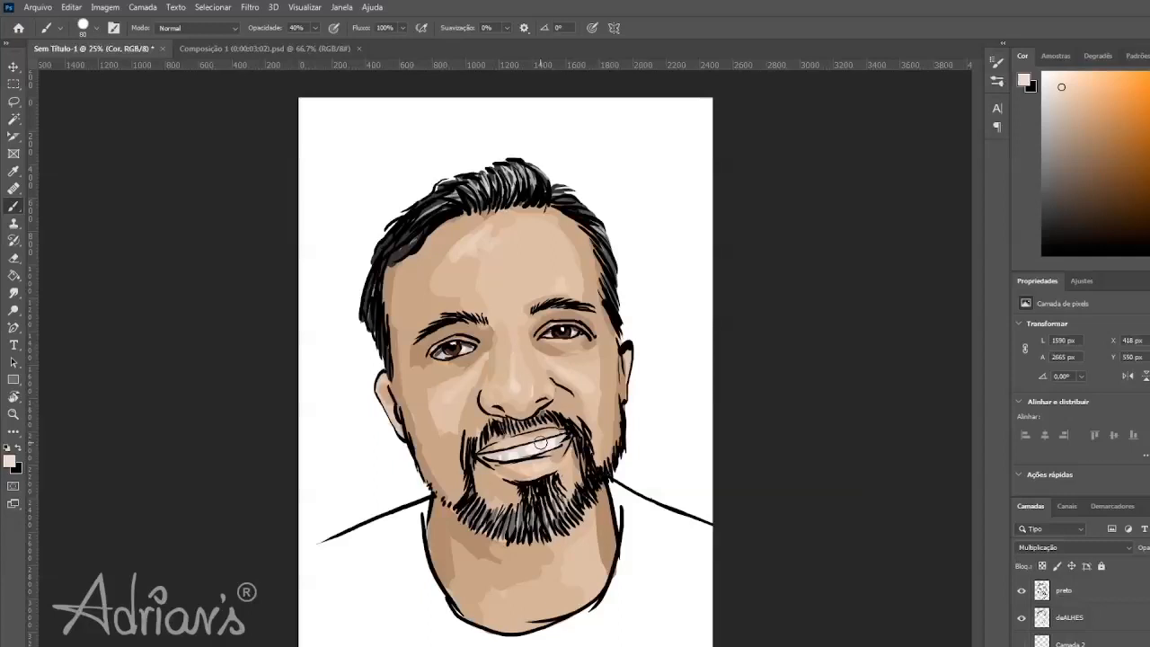
Toggle the visibility of the photo and Cor layers to examine the highlights, and open the Cor layer's blending modes.
scroll(1091, 612, down, 2)
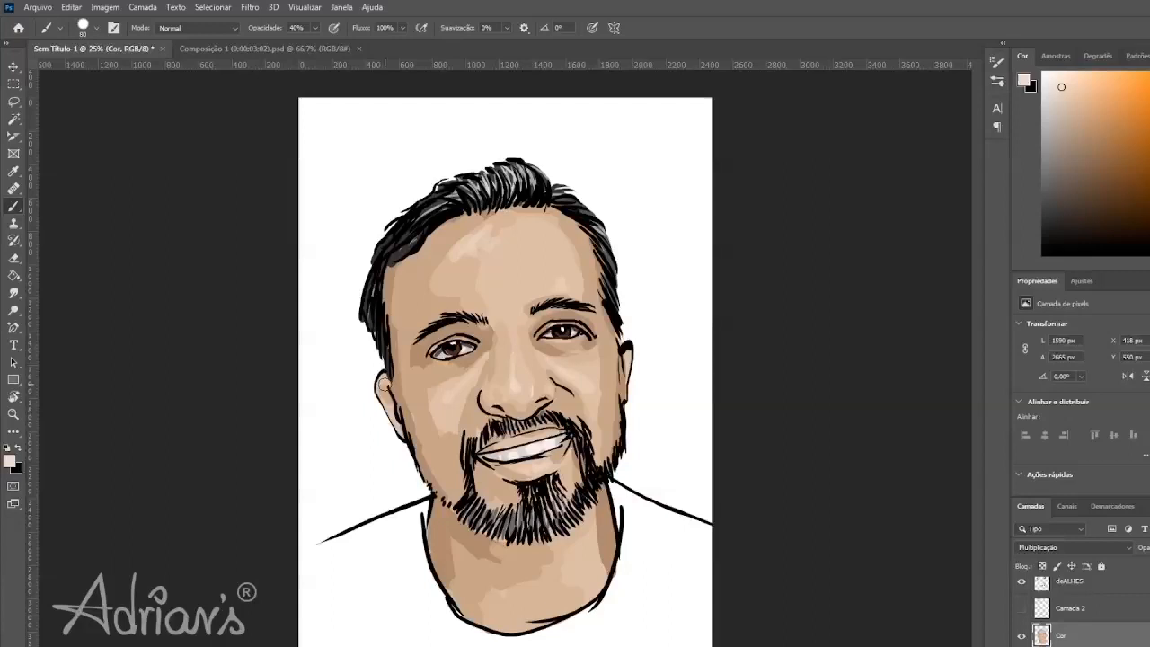
click(1022, 646)
click(1022, 645)
click(1023, 637)
click(1022, 637)
click(1086, 548)
click(1084, 545)
click(1057, 404)
click(1022, 637)
click(1022, 637)
Add an empty layer between the photo layer Camada 1 and Cor, and toggle Cor to check the colouring.
click(1070, 646)
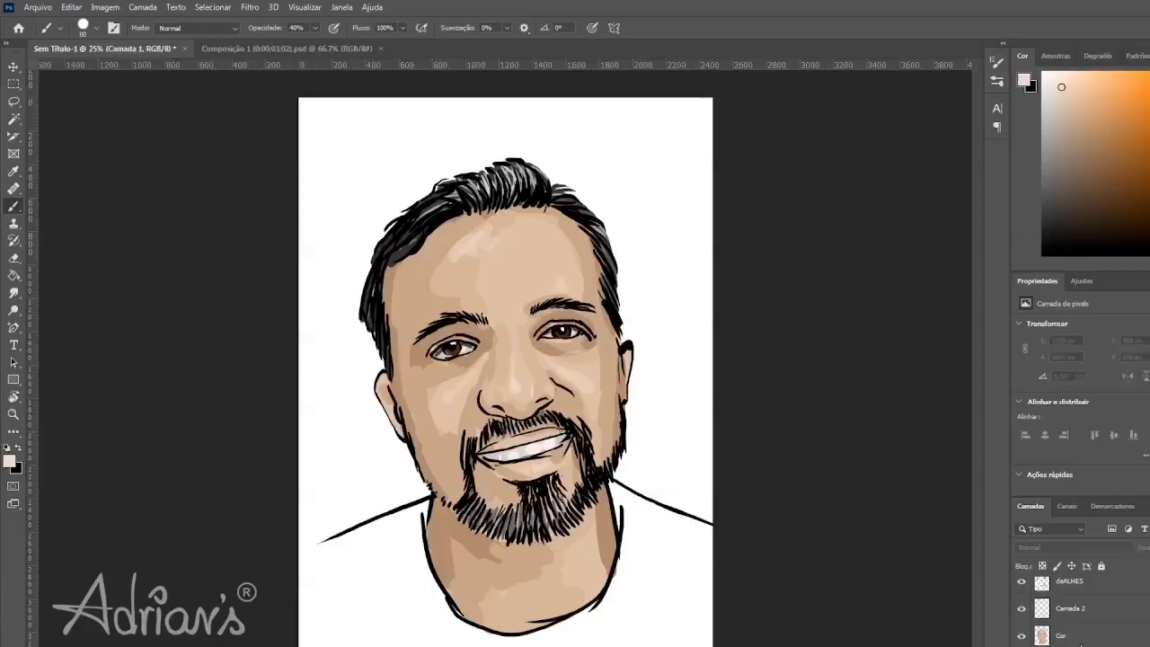
click(1070, 646)
click(1021, 637)
click(1021, 638)
click(1022, 637)
click(1021, 637)
Pick a pale blue, and hide and restore the Cor, Camada 2 and deALHES layers to view the line art alone.
click(1149, 144)
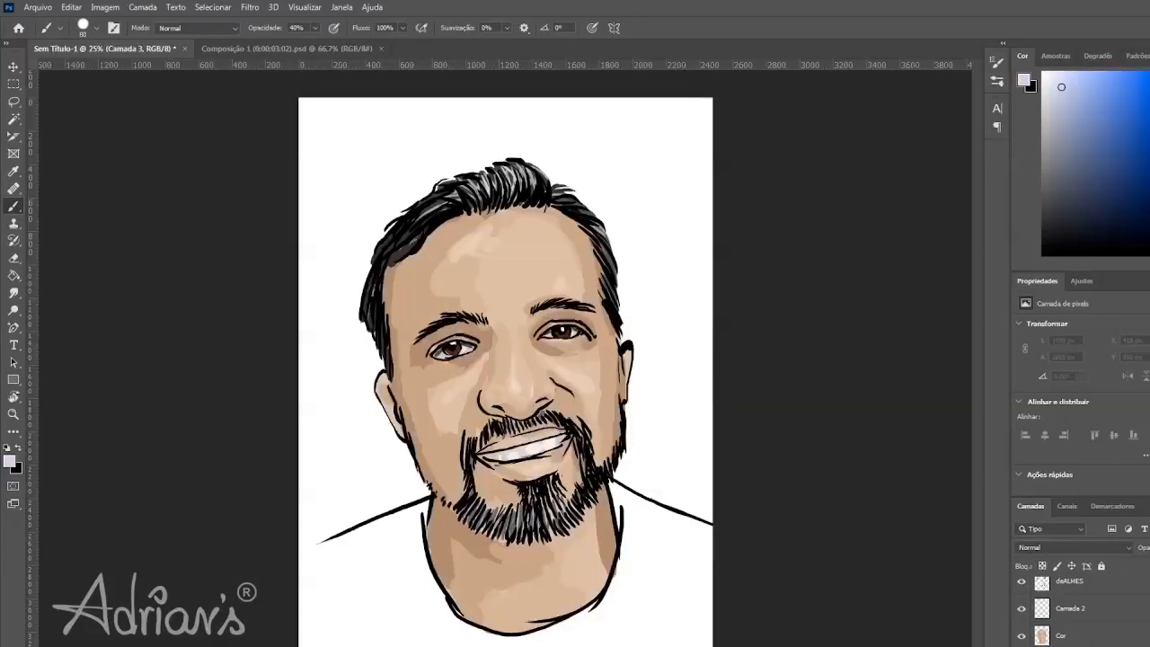
click(1021, 637)
click(1022, 608)
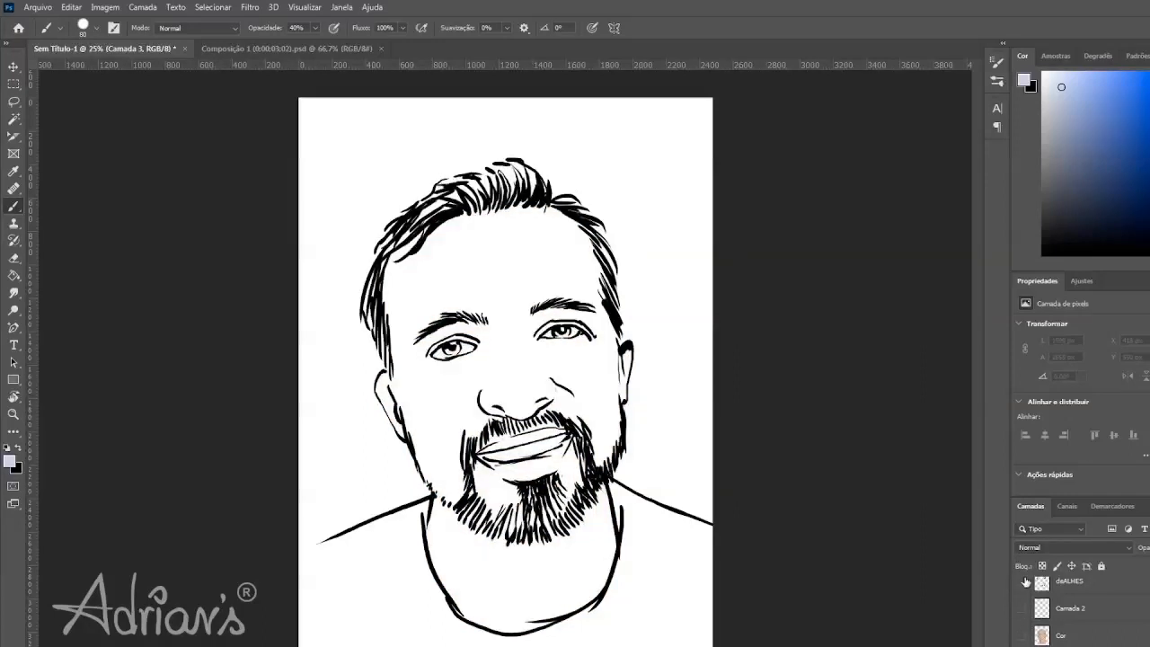
click(1022, 581)
click(1022, 609)
click(1021, 637)
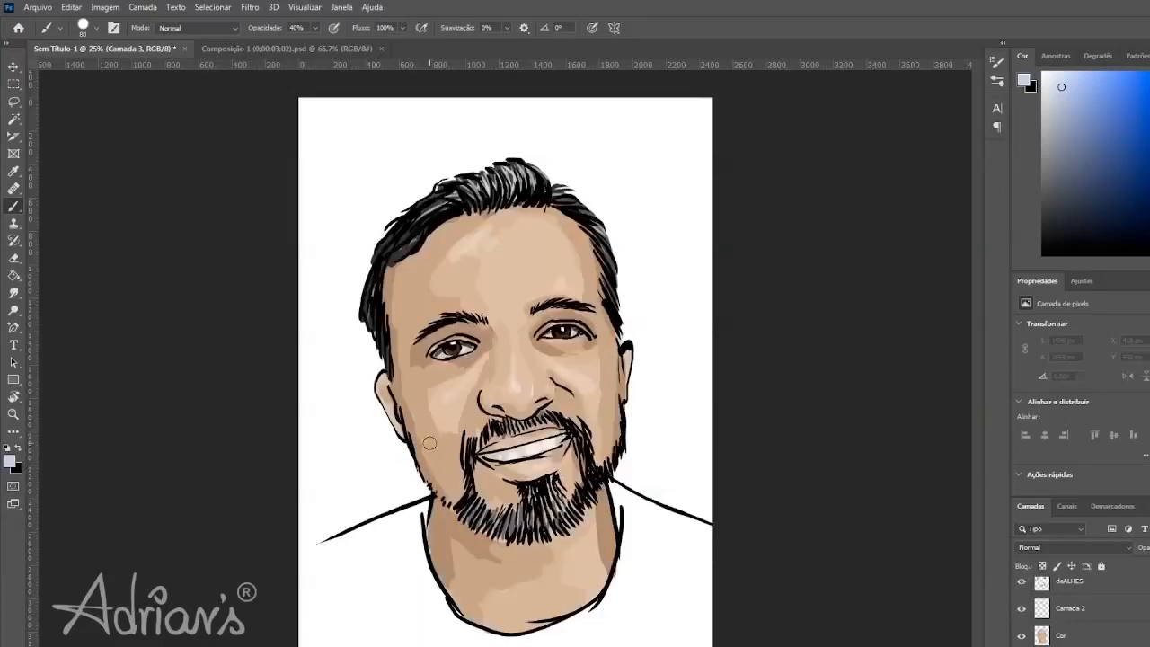
Dab pale blue beside the jaw on Camada 3, trying a 1% brush opacity, and set the opacity to 100%.
click(426, 491)
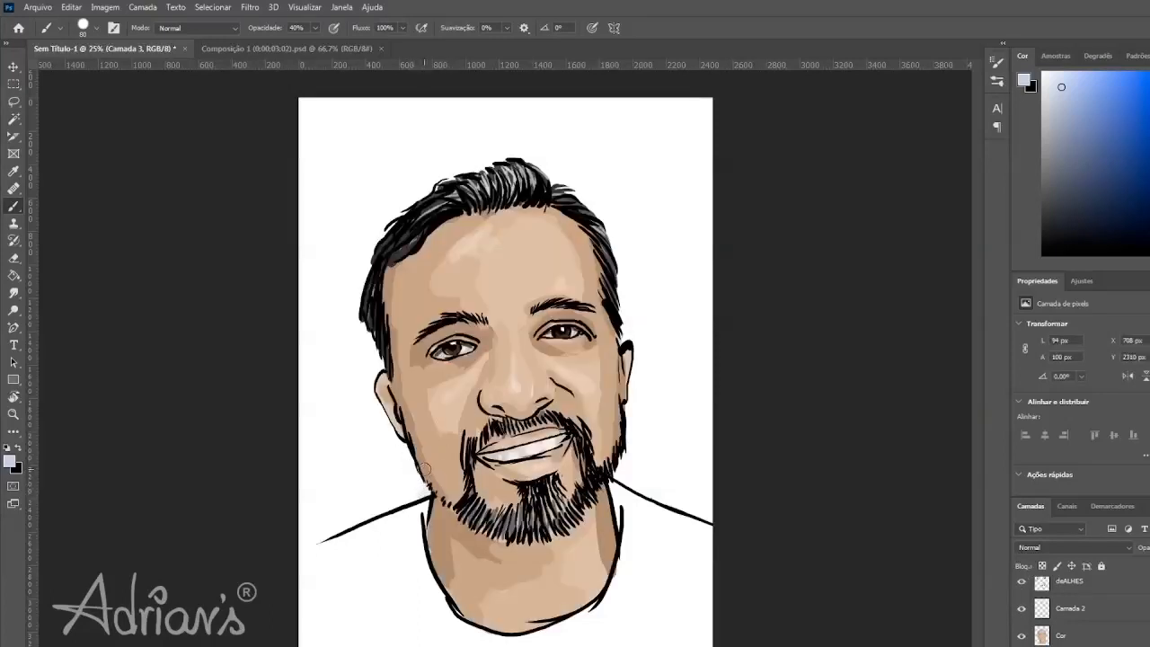
key(0)
key(1)
drag(426, 486, 411, 488)
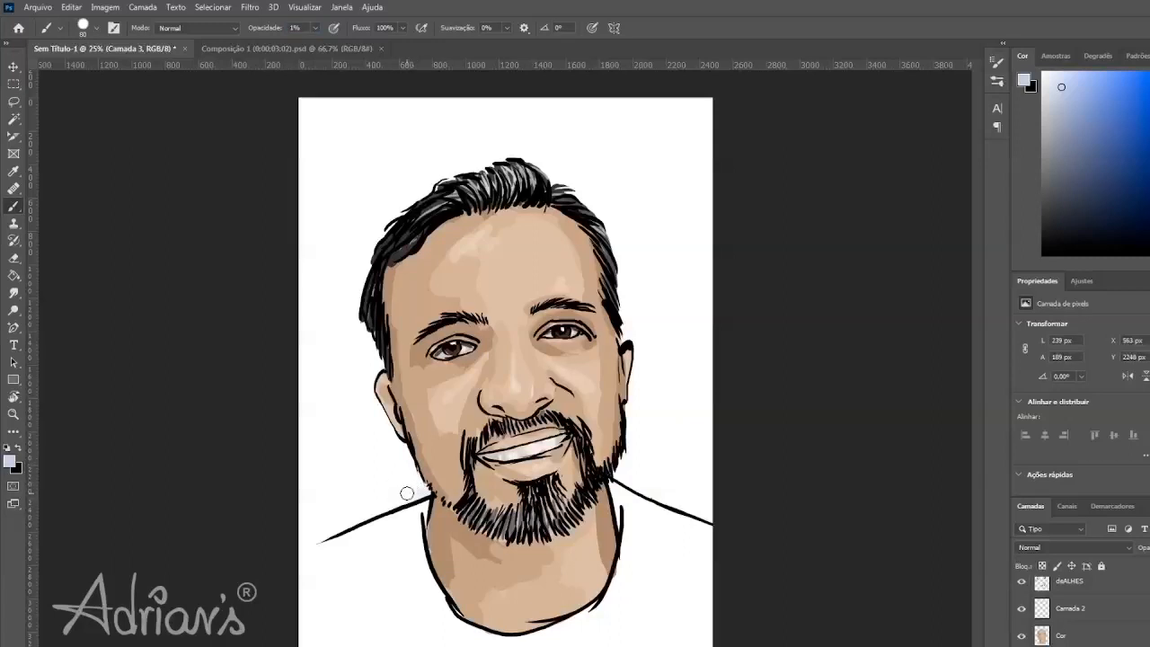
key(Return)
text(010)
key(Return)
key(0)
Paint the upper background behind the hair bright blue with a large soft brush of about 1100 px.
click(1149, 113)
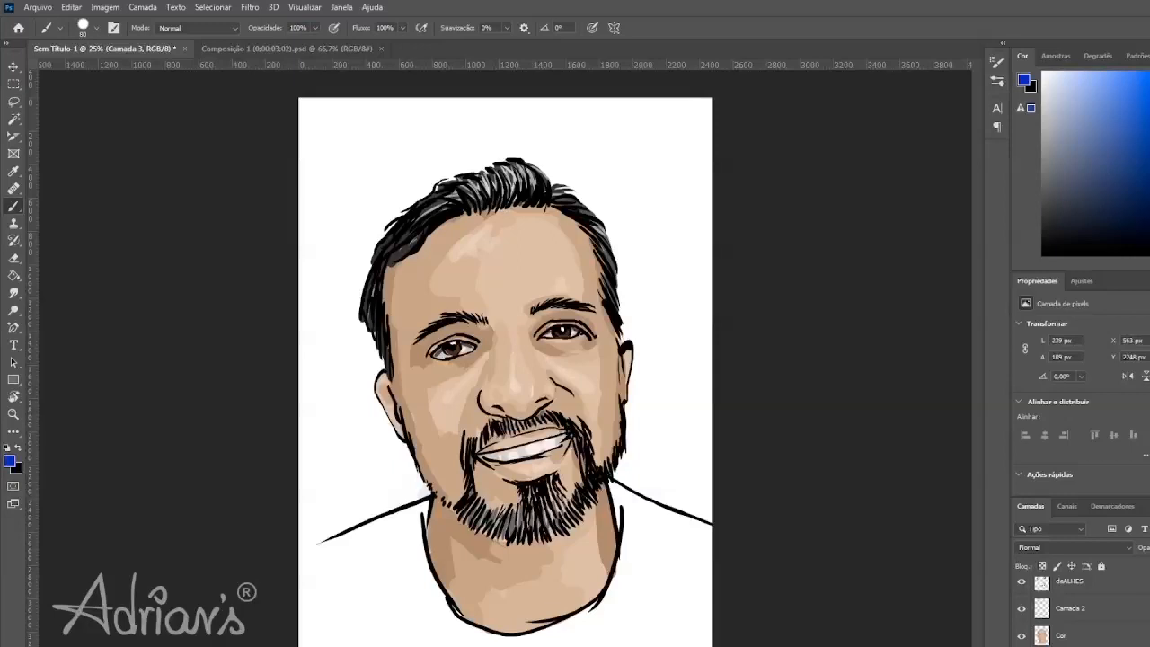
click(1149, 151)
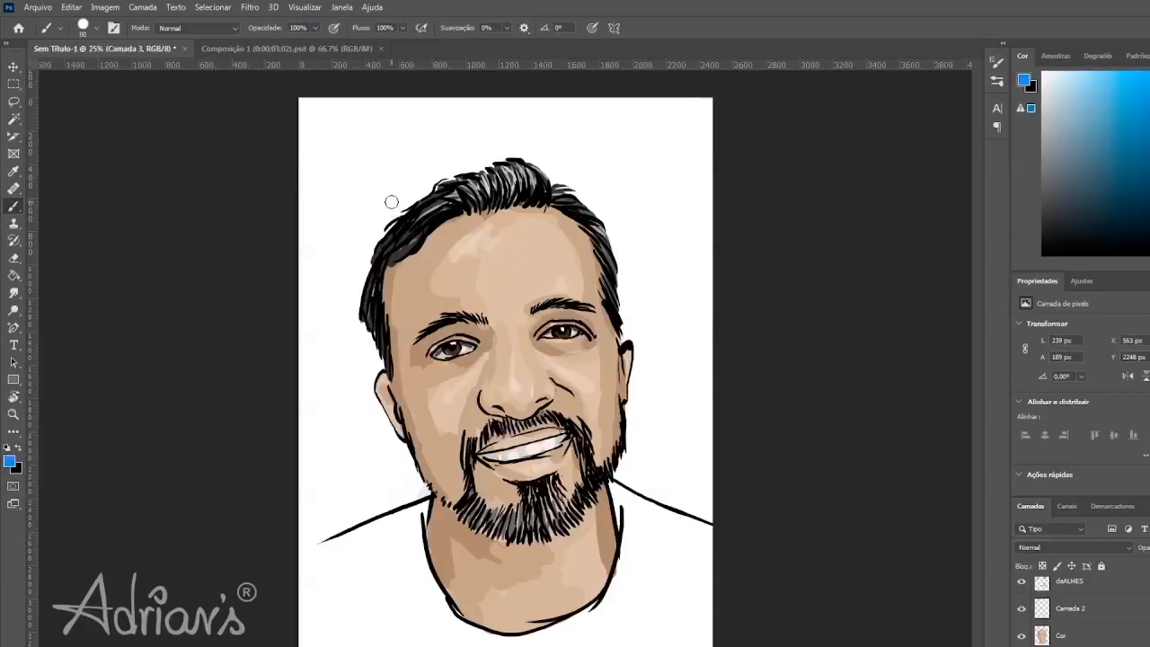
key(bracketright)
key(bracketright)
key(bracketright)
key(bracketright)
key(bracketright)
key(bracketright)
key(bracketright)
key(bracketright)
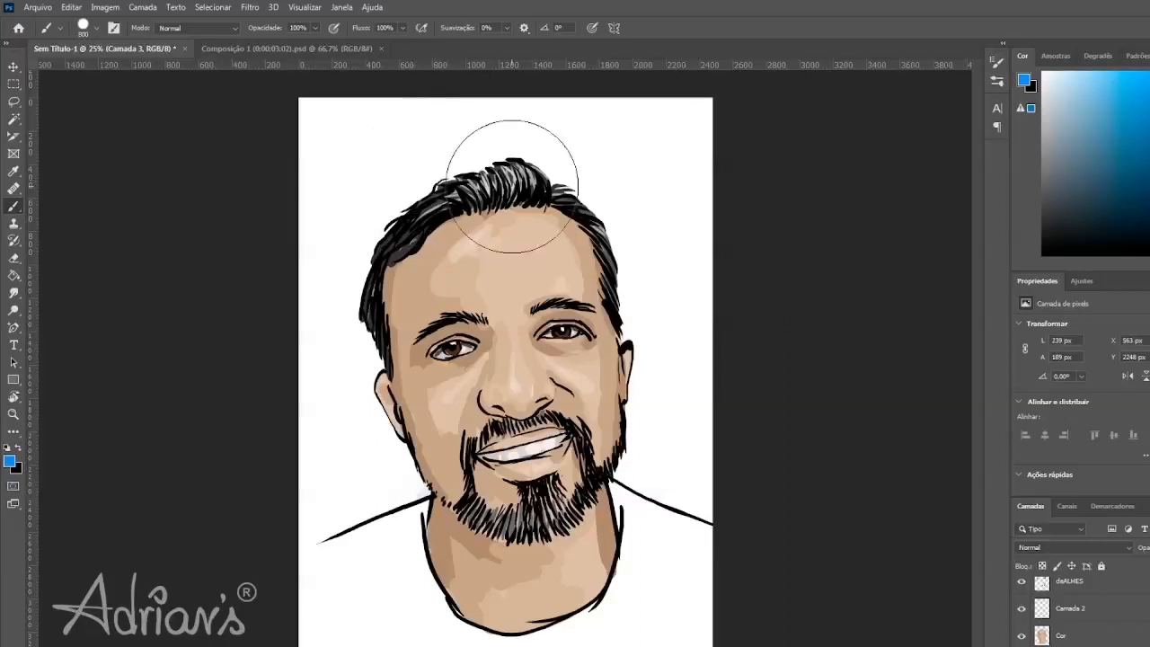
click(755, 426)
key(bracketright)
key(bracketright)
key(bracketright)
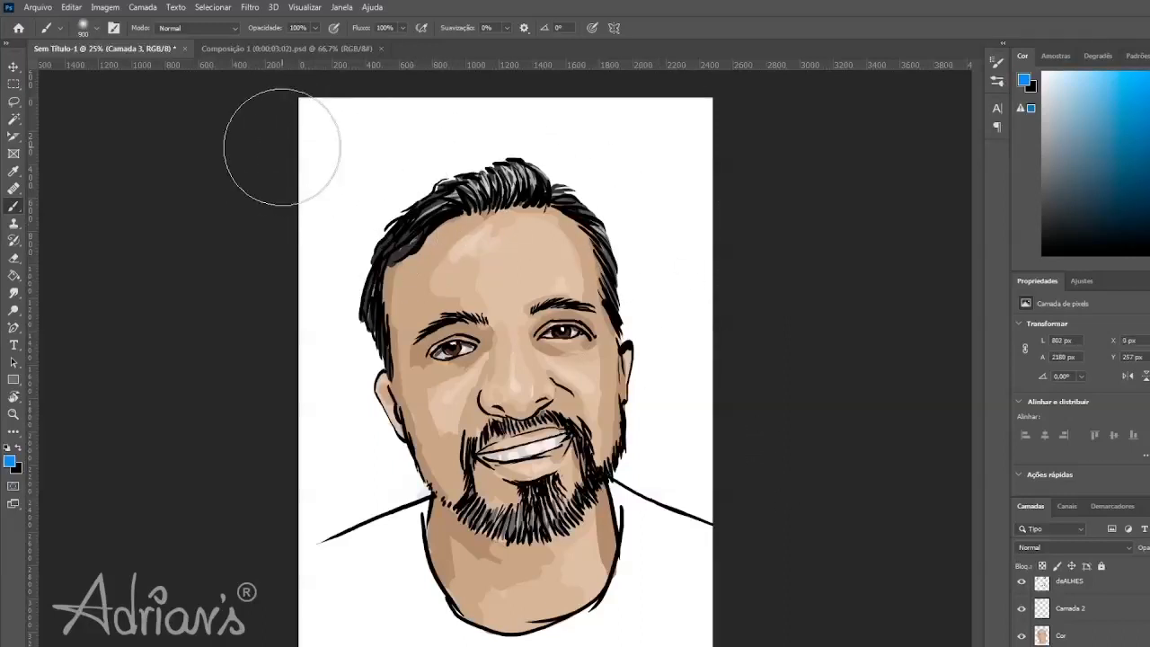
mouse_move(275, 162)
mouse_down()
mouse_move(326, 141)
mouse_move(569, 121)
mouse_move(765, 141)
mouse_move(611, 141)
mouse_move(314, 179)
mouse_move(505, 157)
mouse_up()
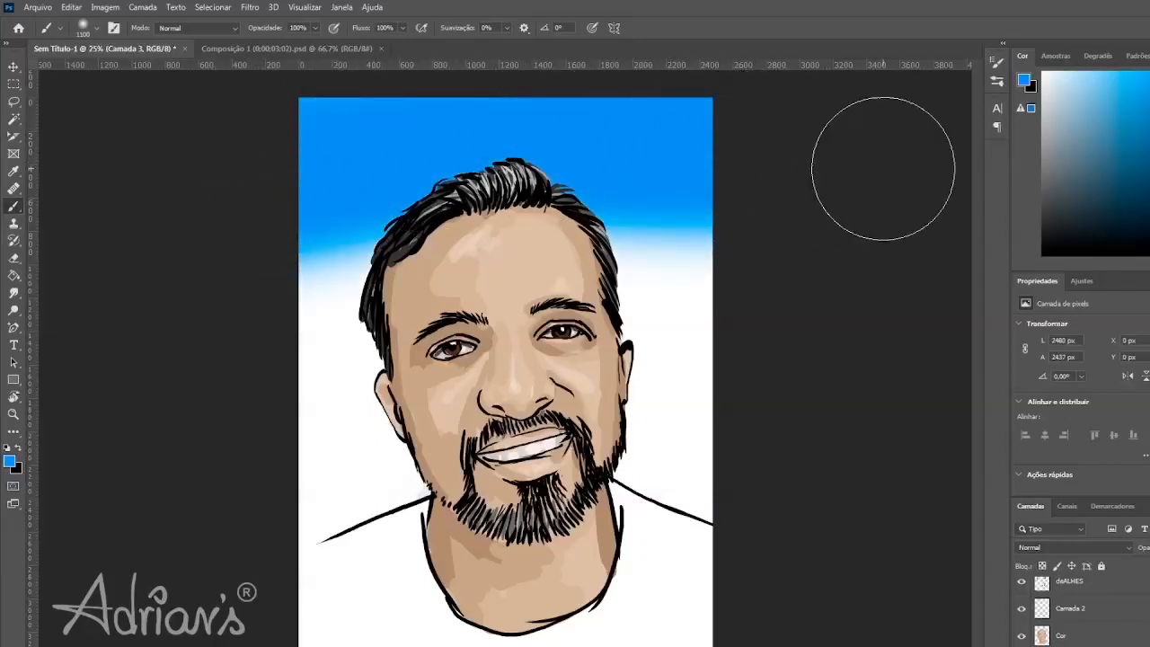
Continue the background gradient down behind the face and shoulders with progressively lighter blues.
mouse_move(745, 302)
mouse_down()
mouse_move(602, 275)
mouse_move(280, 301)
mouse_move(775, 270)
mouse_up()
click(1096, 73)
mouse_move(751, 352)
mouse_down()
mouse_move(232, 403)
mouse_move(868, 330)
mouse_up()
click(1068, 71)
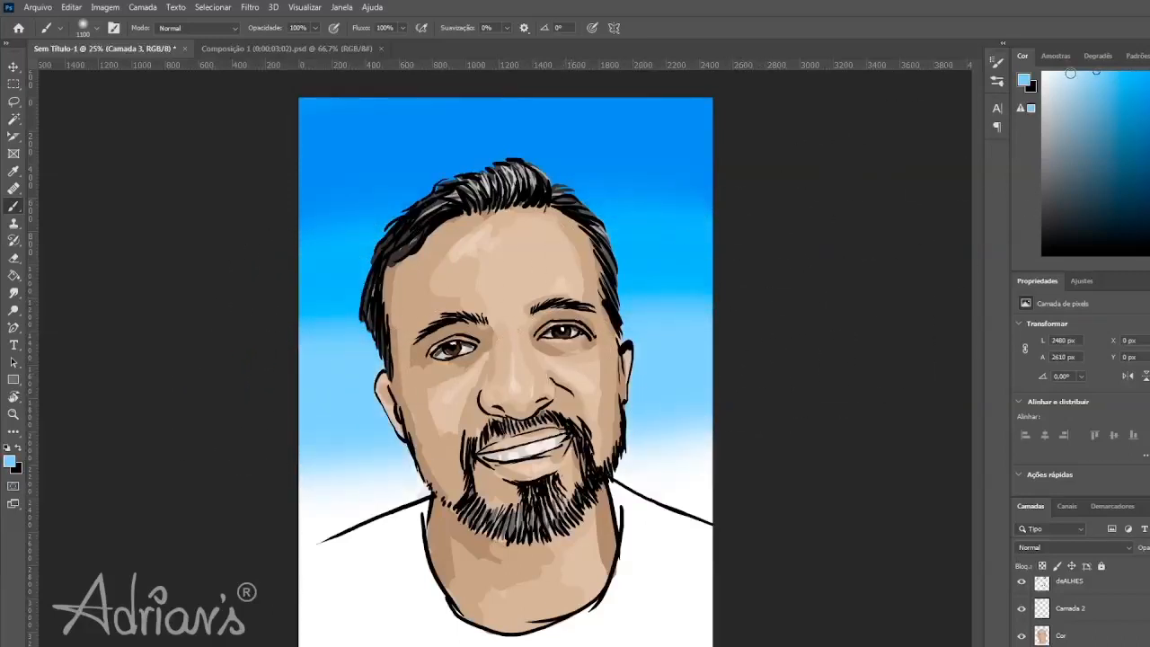
mouse_move(770, 470)
mouse_down()
mouse_move(206, 515)
mouse_move(693, 476)
mouse_move(90, 576)
mouse_up()
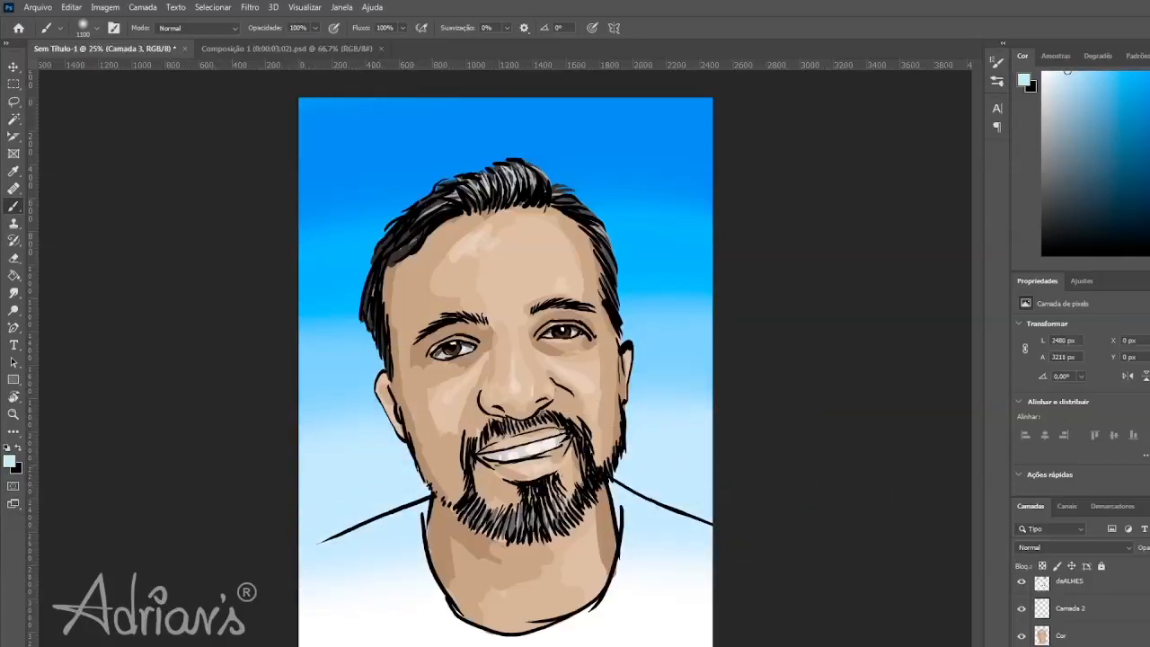
Start painting the shirt mint green beside the neckline with a soft 175 px brush.
click(1149, 182)
key(bracketleft)
key(bracketleft)
key(bracketleft)
key(bracketleft)
key(bracketleft)
key(bracketleft)
key(bracketleft)
key(bracketleft)
key(bracketleft)
key(bracketleft)
key(bracketleft)
mouse_move(406, 516)
mouse_down()
mouse_move(396, 521)
mouse_move(414, 525)
mouse_move(436, 620)
mouse_up()
click(1096, 72)
mouse_move(416, 510)
mouse_down()
mouse_move(321, 561)
mouse_move(408, 522)
mouse_move(399, 591)
mouse_move(409, 524)
mouse_move(431, 622)
mouse_move(380, 573)
mouse_move(353, 589)
mouse_up()
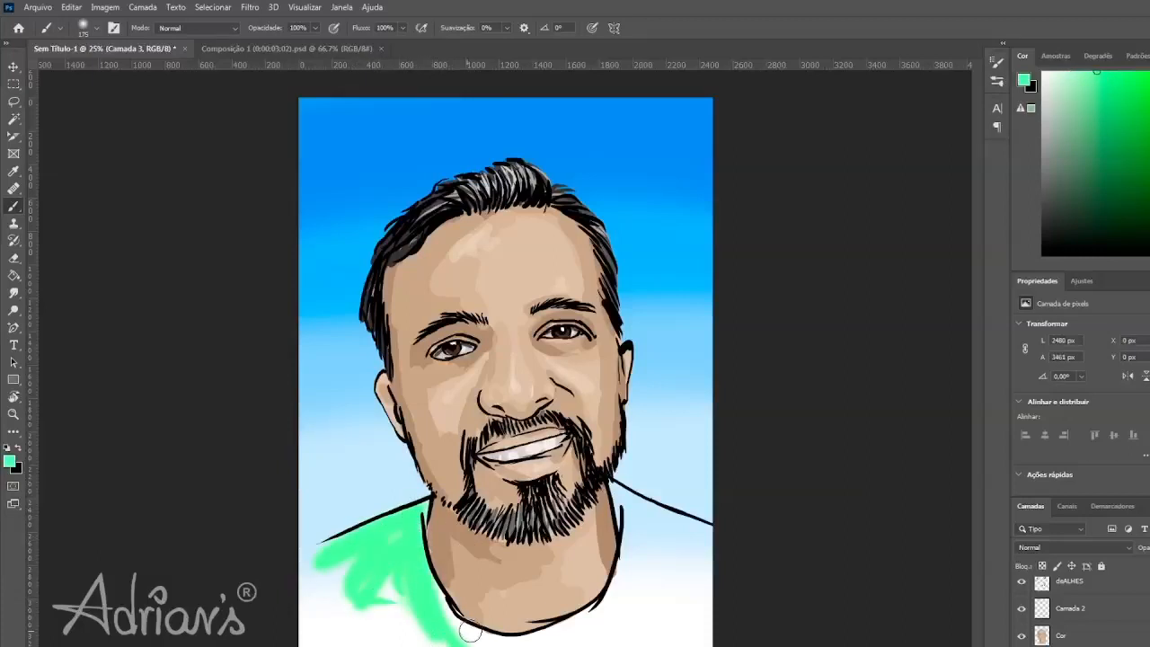
Extend the mint green below the neckline and across the opposite shoulder of the shirt.
mouse_move(436, 580)
mouse_down()
mouse_move(489, 640)
mouse_move(474, 631)
mouse_move(567, 630)
mouse_move(533, 640)
mouse_move(607, 605)
mouse_move(627, 500)
mouse_move(610, 478)
mouse_move(630, 581)
mouse_move(621, 604)
mouse_move(624, 495)
mouse_move(679, 539)
mouse_move(652, 514)
mouse_move(654, 572)
mouse_move(646, 563)
mouse_move(618, 604)
mouse_move(615, 578)
mouse_move(648, 599)
mouse_move(695, 588)
mouse_move(597, 640)
mouse_up()
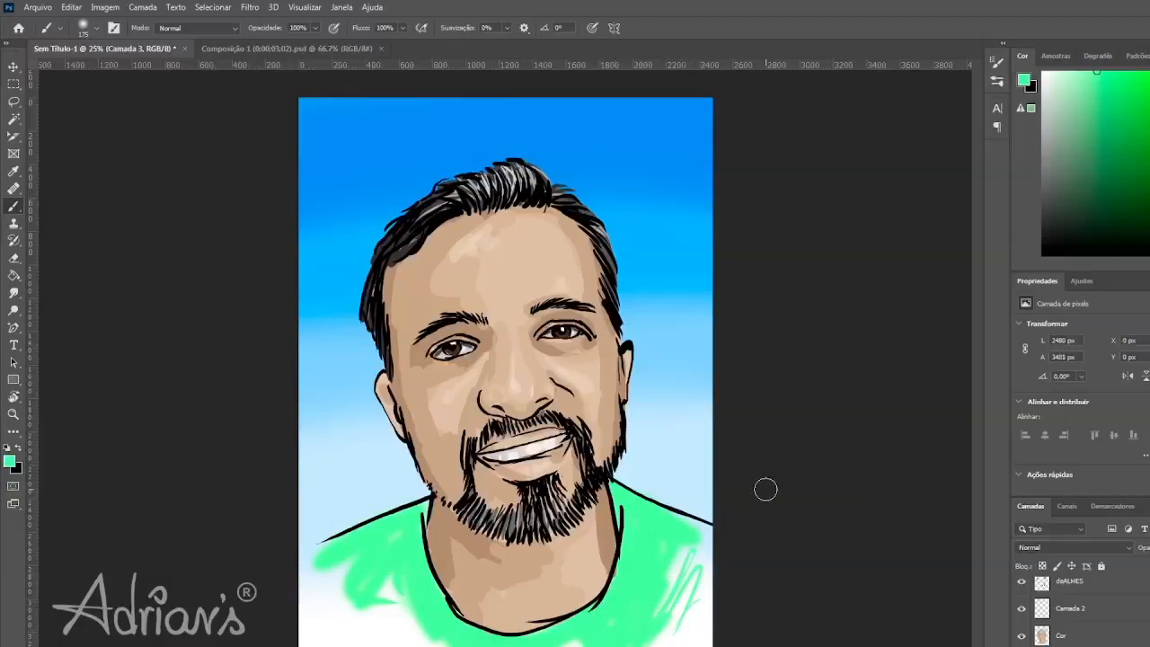
drag(673, 613, 693, 611)
mouse_move(422, 616)
mouse_down()
mouse_move(415, 568)
mouse_move(364, 596)
mouse_move(368, 544)
mouse_move(339, 570)
mouse_move(361, 539)
mouse_up()
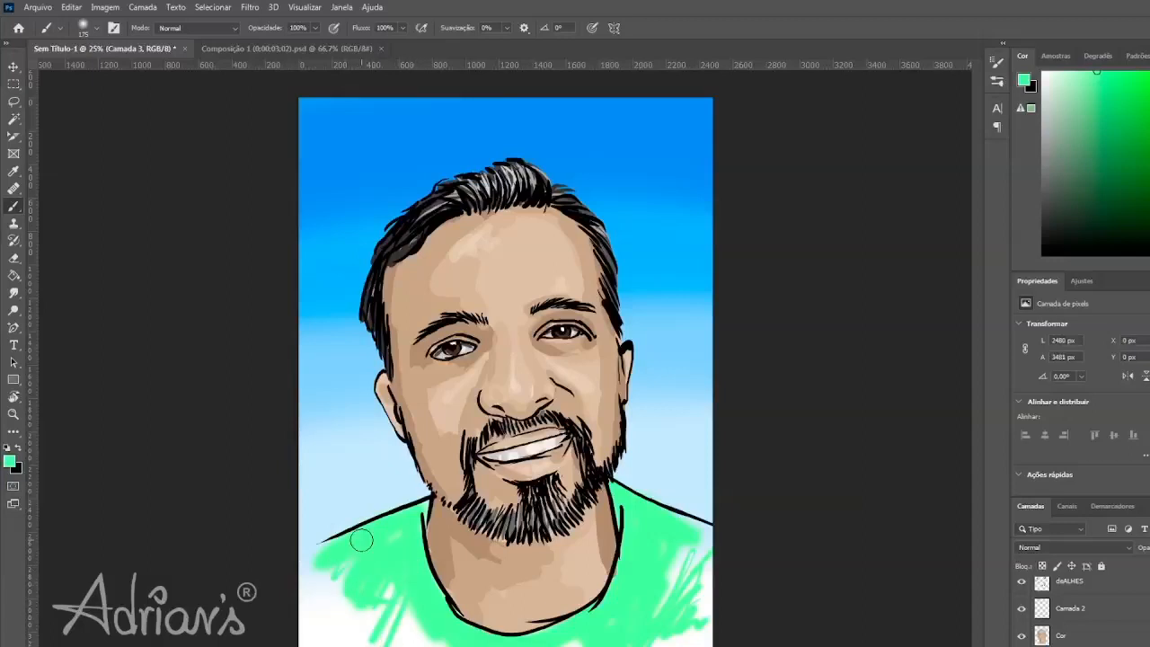
Fill the remaining gaps in the shirt with mint green using a 700 px brush.
key(bracketright)
key(bracketright)
key(bracketright)
key(bracketright)
key(bracketright)
key(bracketright)
key(bracketright)
key(bracketright)
key(bracketright)
key(bracketleft)
key(bracketleft)
mouse_move(438, 646)
mouse_down()
mouse_move(372, 581)
mouse_move(327, 591)
mouse_move(440, 646)
mouse_move(666, 629)
mouse_move(701, 575)
mouse_move(692, 548)
mouse_move(710, 584)
mouse_up()
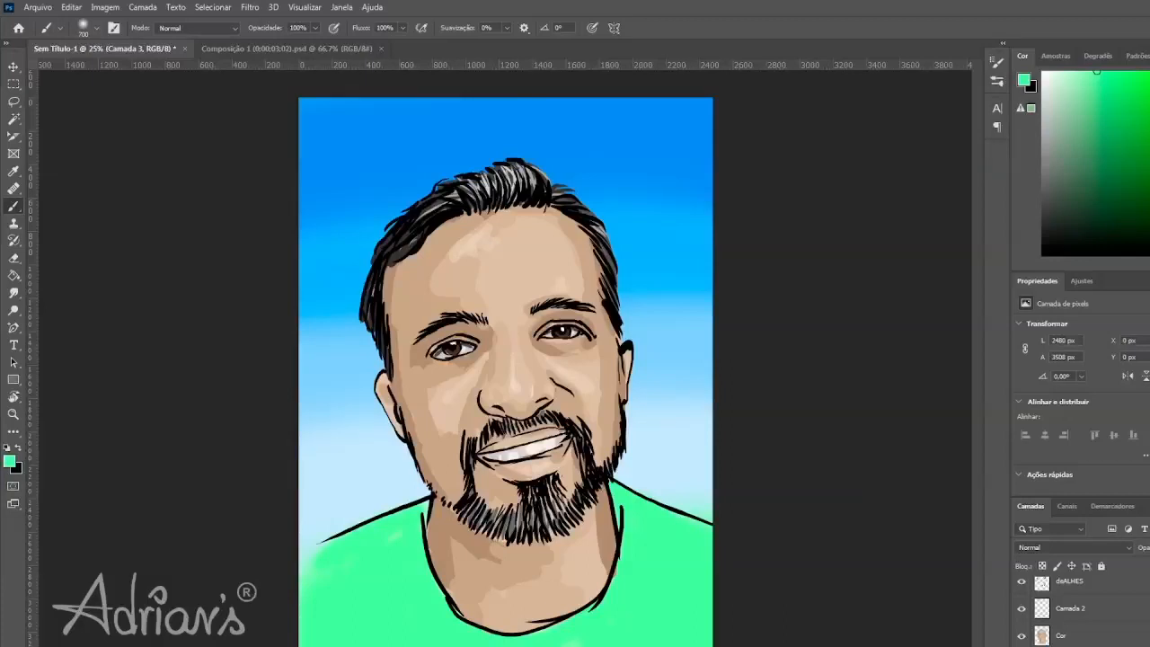
Reset the painting colour to black, toggle the deALHES layer to check its content, and make the preto layer active.
key(d)
click(1087, 585)
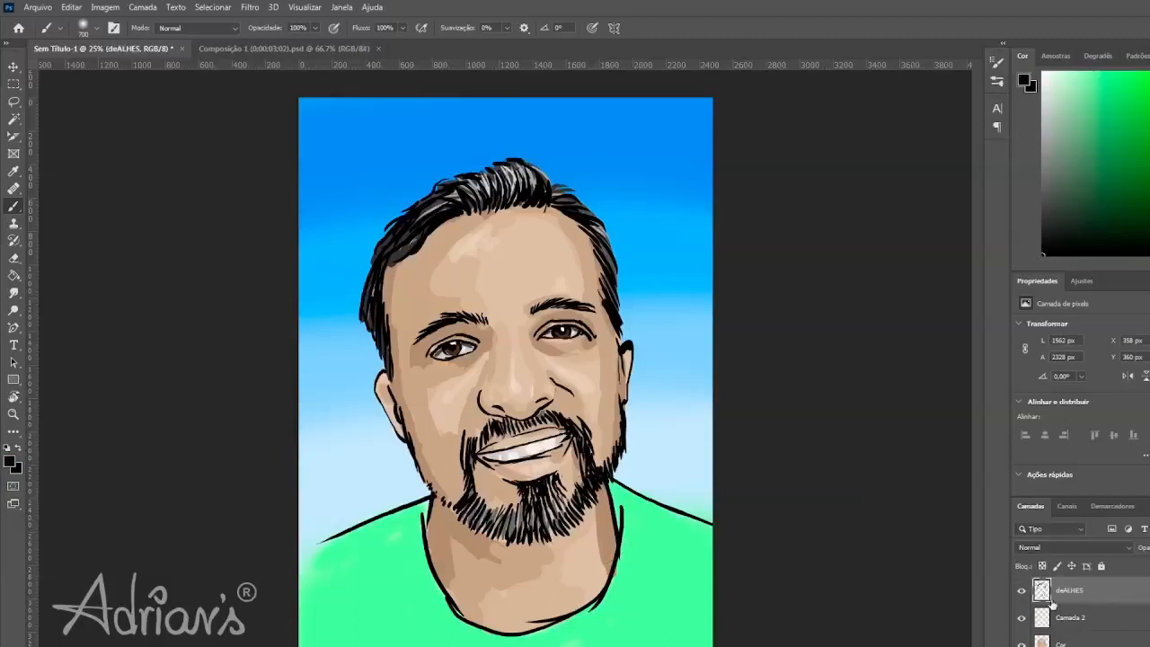
click(1021, 592)
click(1021, 592)
scroll(1062, 602, up, 1)
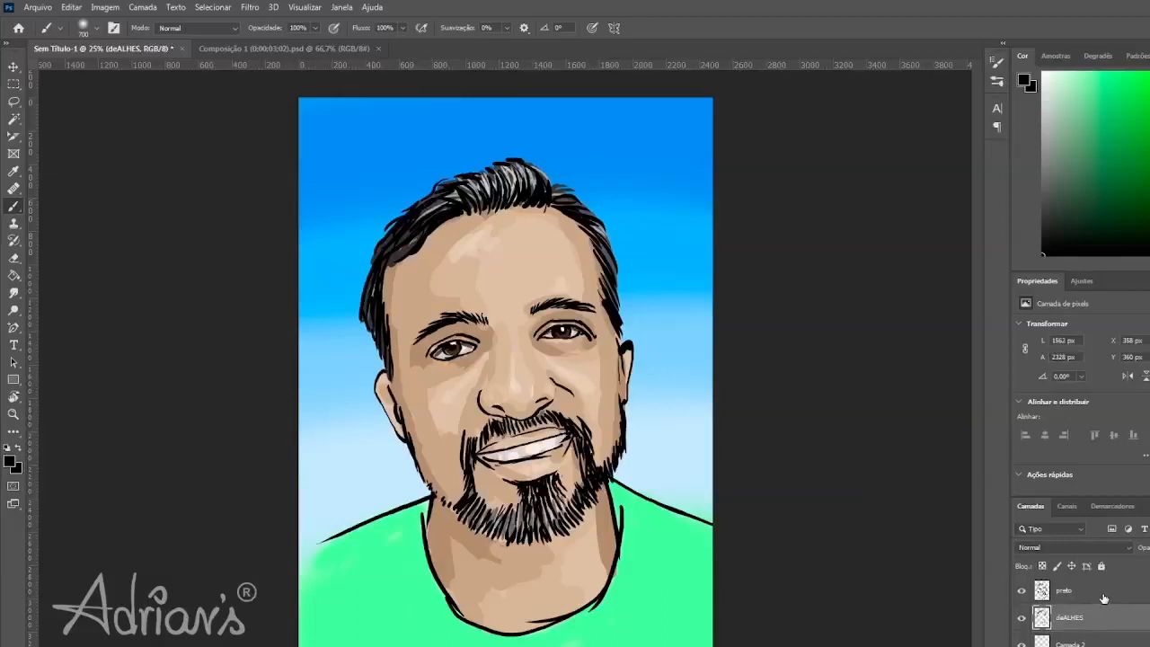
click(1061, 590)
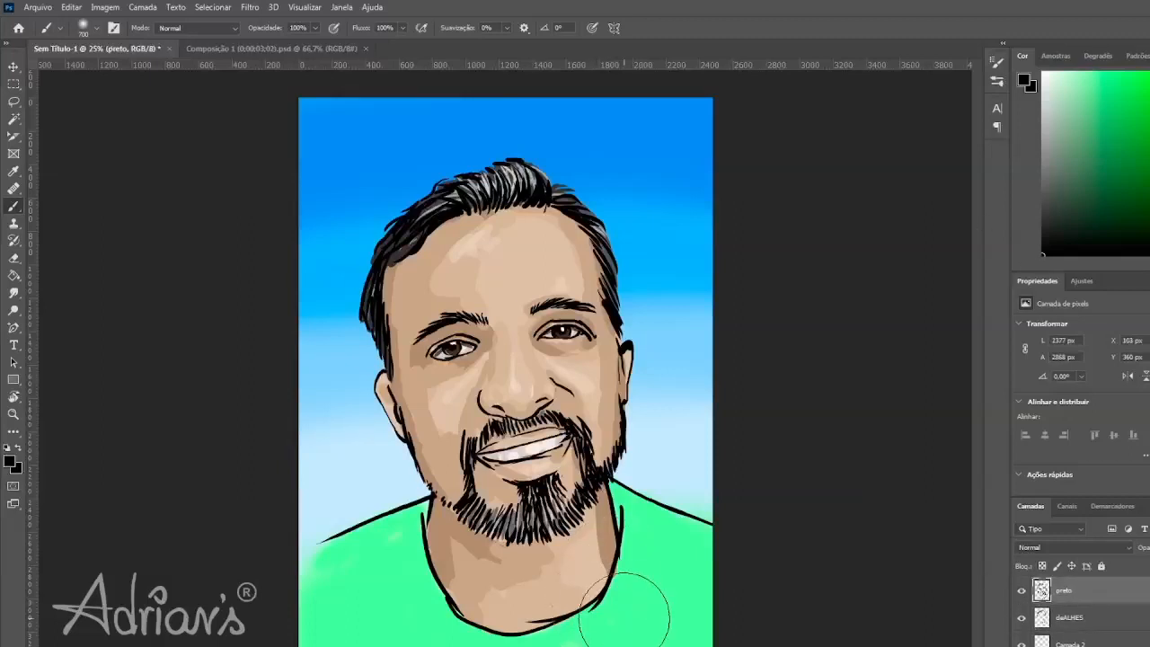
Handwrite the artist's signature in black on the lower part of the shirt with a 45 px hard brush.
key(bracketleft)
key(bracketleft)
key(bracketleft)
key(bracketleft)
key(bracketleft)
key(bracketleft)
key(bracketleft)
key(bracketleft)
click(838, 548)
mouse_move(618, 646)
mouse_down()
mouse_move(635, 628)
mouse_move(633, 646)
mouse_up()
drag(586, 645, 659, 646)
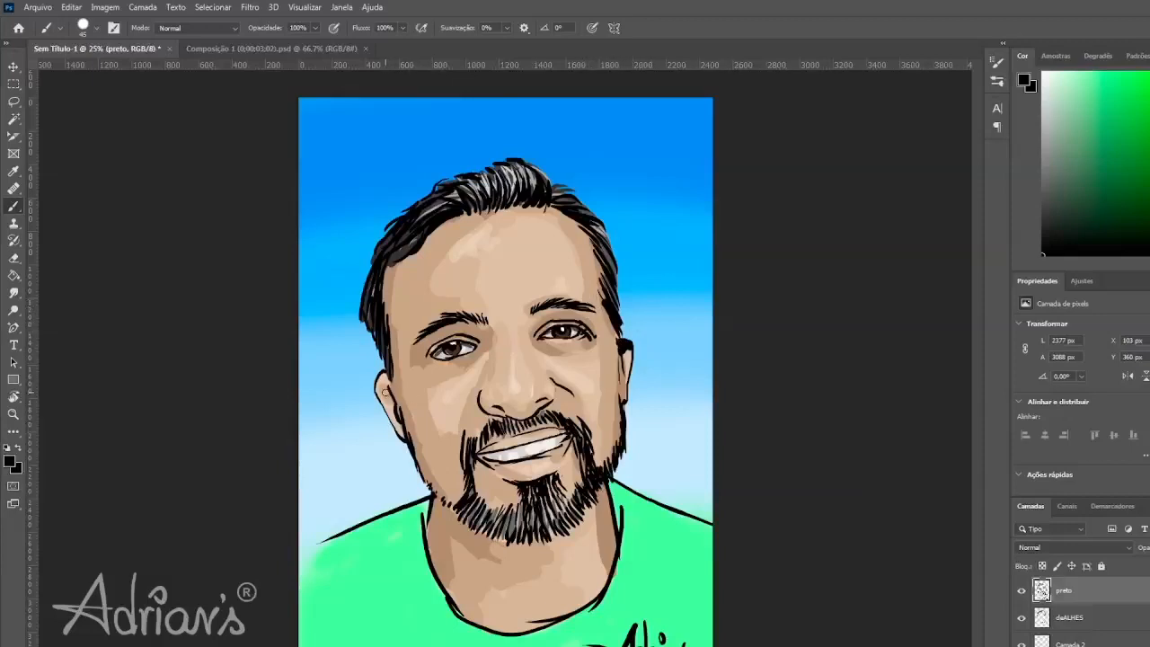
Reduce the brush to 9 px and draw fine loose hair strands at the crown and the side nearest the parting.
drag(366, 310, 379, 353)
key(bracketleft)
key(bracketleft)
key(bracketleft)
key(bracketleft)
key(bracketleft)
mouse_move(571, 195)
mouse_down()
mouse_move(558, 194)
mouse_move(604, 214)
mouse_move(605, 226)
mouse_move(553, 161)
mouse_move(531, 154)
mouse_move(588, 172)
mouse_up()
mouse_move(556, 194)
mouse_down()
mouse_move(617, 205)
mouse_move(624, 245)
mouse_move(582, 216)
mouse_move(617, 264)
mouse_up()
drag(586, 211, 621, 267)
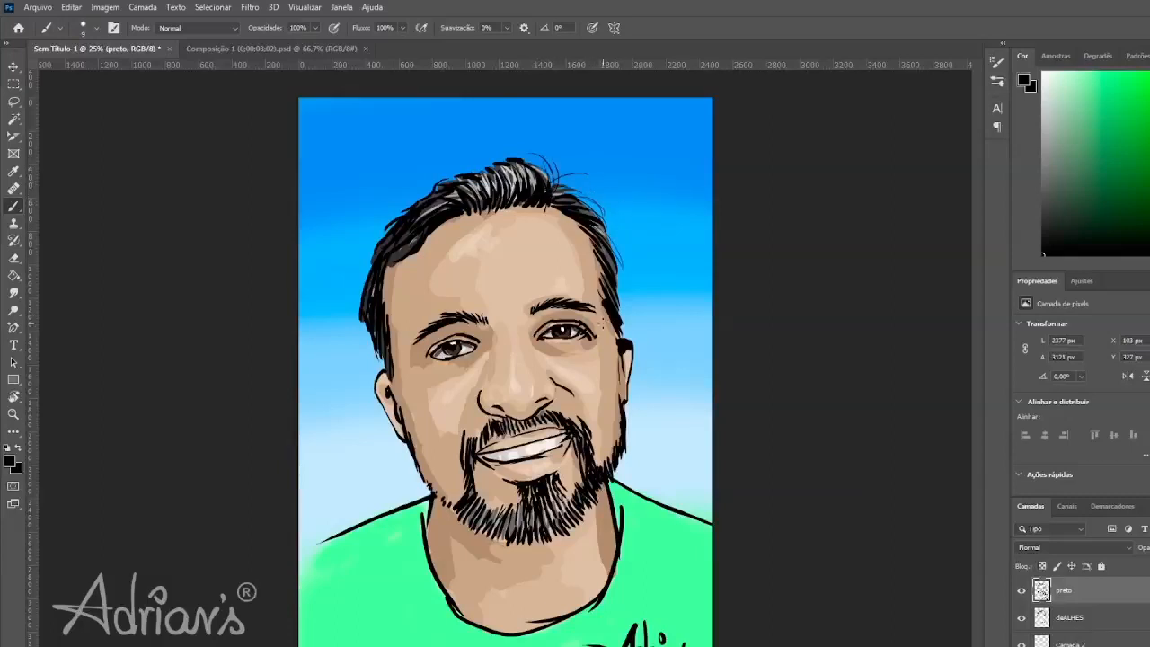
Draw fine stray strands along the opposite side of the hair and over both ends of the forehead hairline.
mouse_move(434, 195)
mouse_down()
mouse_move(367, 255)
mouse_move(364, 273)
mouse_up()
drag(400, 228, 361, 304)
drag(431, 190, 390, 221)
drag(554, 209, 574, 239)
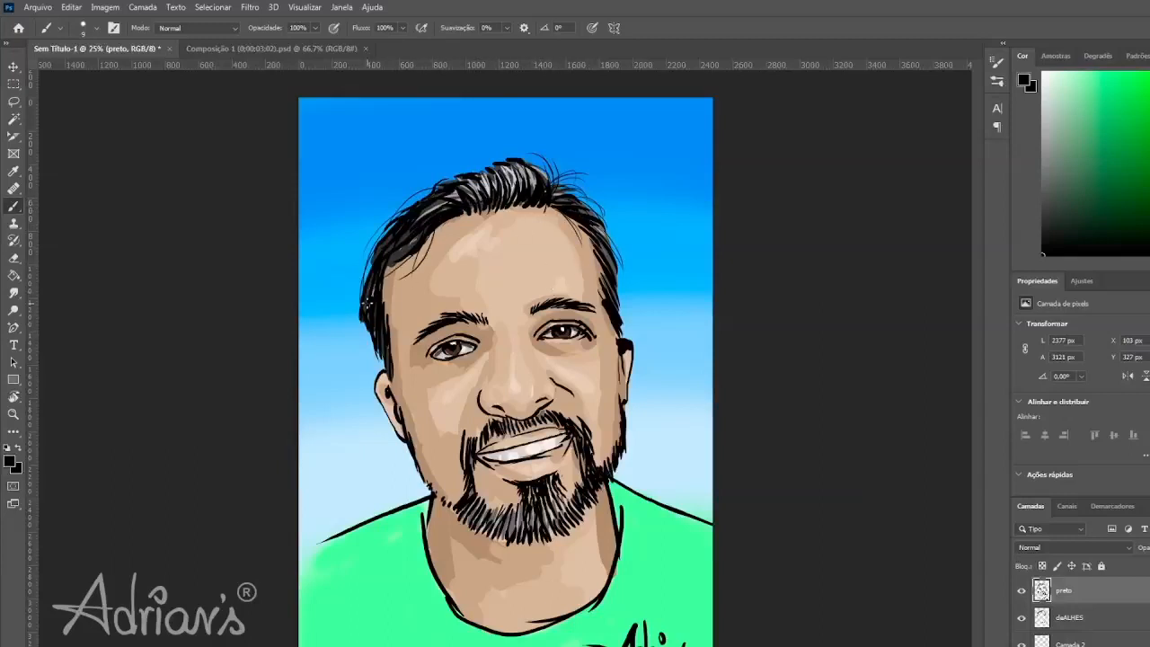
drag(384, 274, 389, 296)
Add thin black hairs along the jaw, chin and below the lower lip to thicken the beard.
drag(606, 450, 599, 466)
mouse_move(419, 469)
mouse_down()
mouse_move(430, 494)
mouse_move(457, 508)
mouse_move(479, 491)
mouse_move(493, 512)
mouse_move(523, 518)
mouse_up()
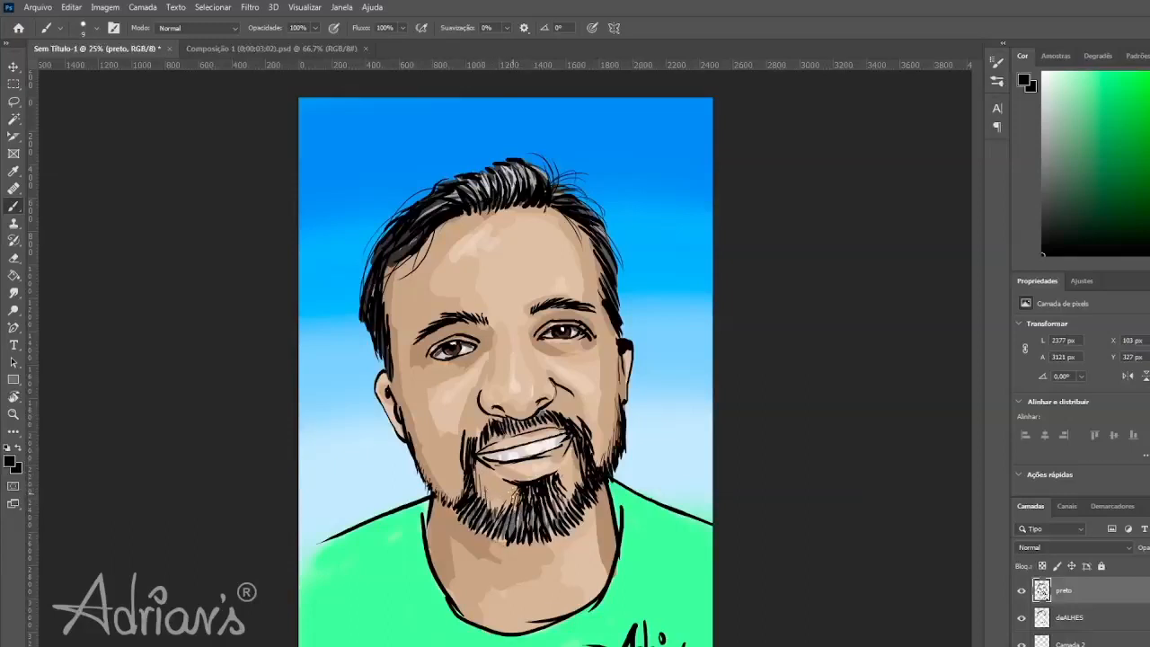
drag(542, 476, 546, 496)
mouse_move(557, 478)
mouse_down()
mouse_move(551, 491)
mouse_move(557, 483)
mouse_move(505, 485)
mouse_move(549, 527)
mouse_move(546, 511)
mouse_move(548, 541)
mouse_move(559, 530)
mouse_up()
click(563, 471)
click(565, 467)
click(569, 462)
Sketch loose black fold lines on both shirt shoulders and along the collar.
mouse_move(633, 525)
mouse_down()
mouse_move(626, 569)
mouse_move(635, 518)
mouse_move(636, 532)
mouse_move(653, 517)
mouse_move(701, 534)
mouse_up()
mouse_move(426, 504)
mouse_down()
mouse_move(340, 547)
mouse_move(365, 537)
mouse_up()
mouse_move(424, 510)
mouse_down()
mouse_move(400, 529)
mouse_move(413, 638)
mouse_move(419, 580)
mouse_up()
mouse_move(423, 520)
mouse_down()
mouse_move(387, 543)
mouse_move(404, 578)
mouse_move(529, 632)
mouse_up()
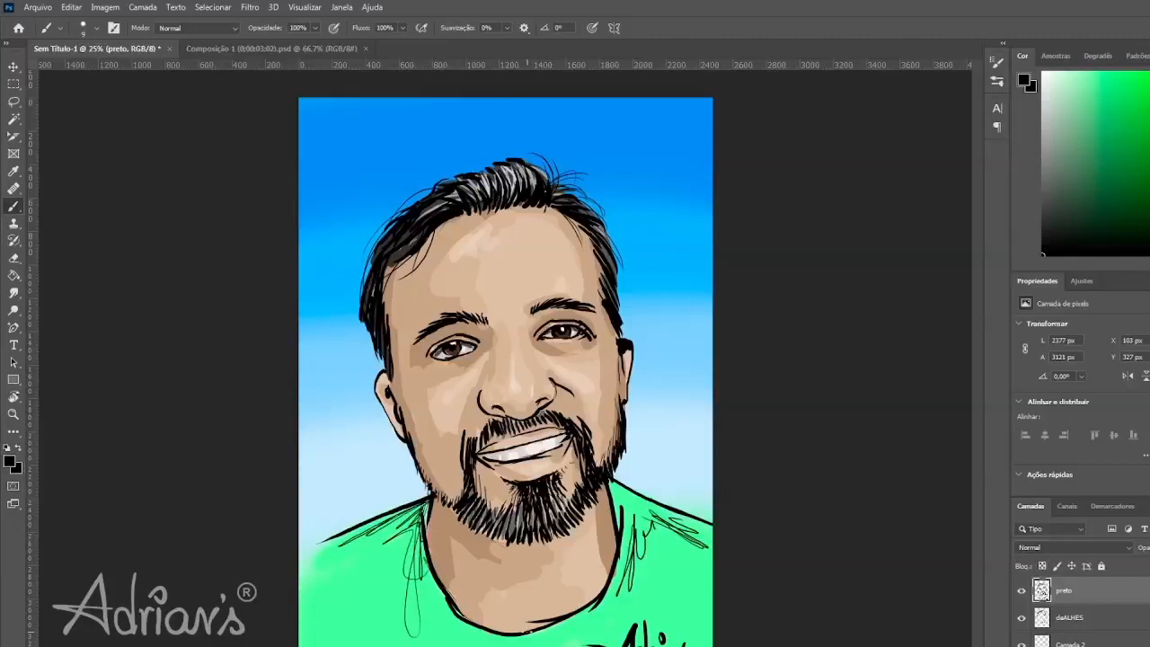
Add more sketchy shading strokes beside both edges of the collar and at the shoulder seams.
mouse_move(615, 493)
mouse_down()
mouse_move(625, 559)
mouse_move(606, 523)
mouse_move(635, 508)
mouse_move(673, 523)
mouse_move(637, 499)
mouse_up()
mouse_move(618, 491)
mouse_down()
mouse_move(632, 513)
mouse_move(607, 595)
mouse_up()
drag(611, 595, 578, 624)
mouse_move(407, 522)
mouse_down()
mouse_move(416, 584)
mouse_move(395, 550)
mouse_up()
drag(412, 515, 398, 530)
mouse_move(412, 509)
mouse_down()
mouse_move(389, 528)
mouse_move(410, 570)
mouse_up()
drag(395, 530, 430, 609)
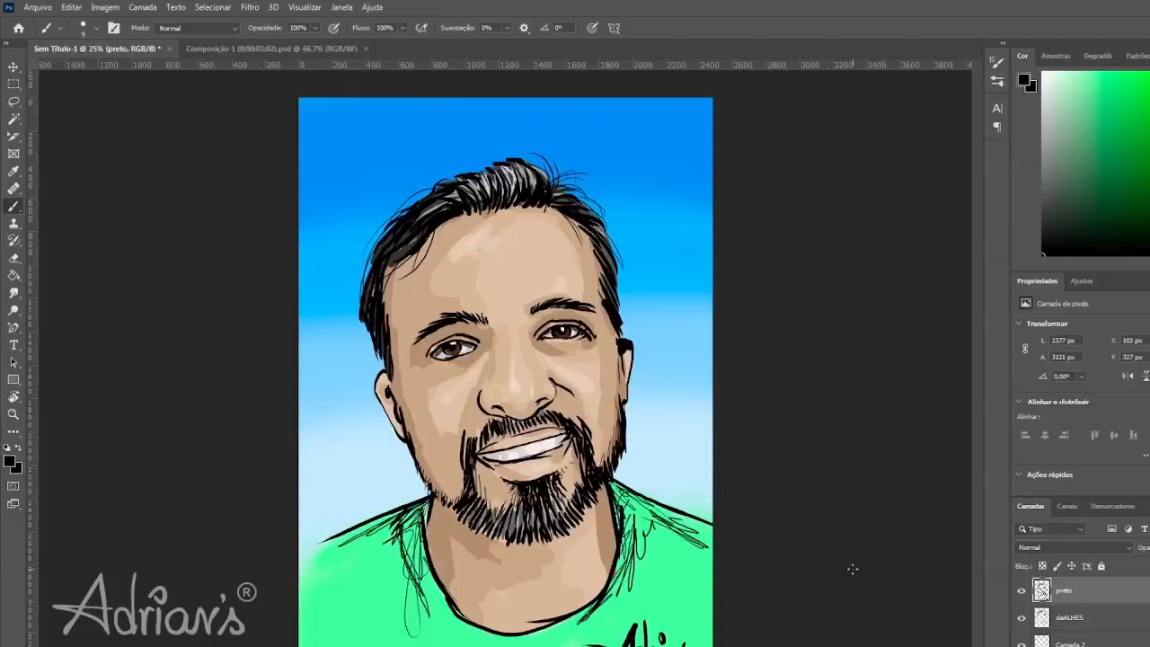
Draw a few more thin strands down the side of the hair to the top of the ear.
drag(601, 244, 620, 314)
drag(619, 274, 622, 331)
drag(617, 349, 627, 358)
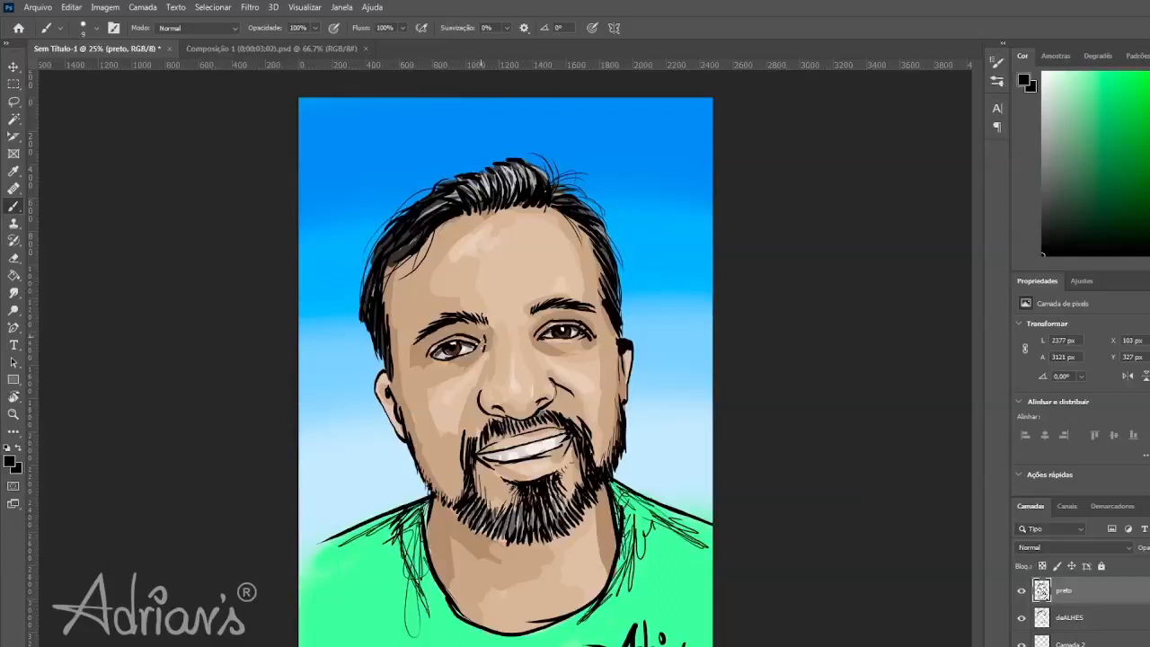